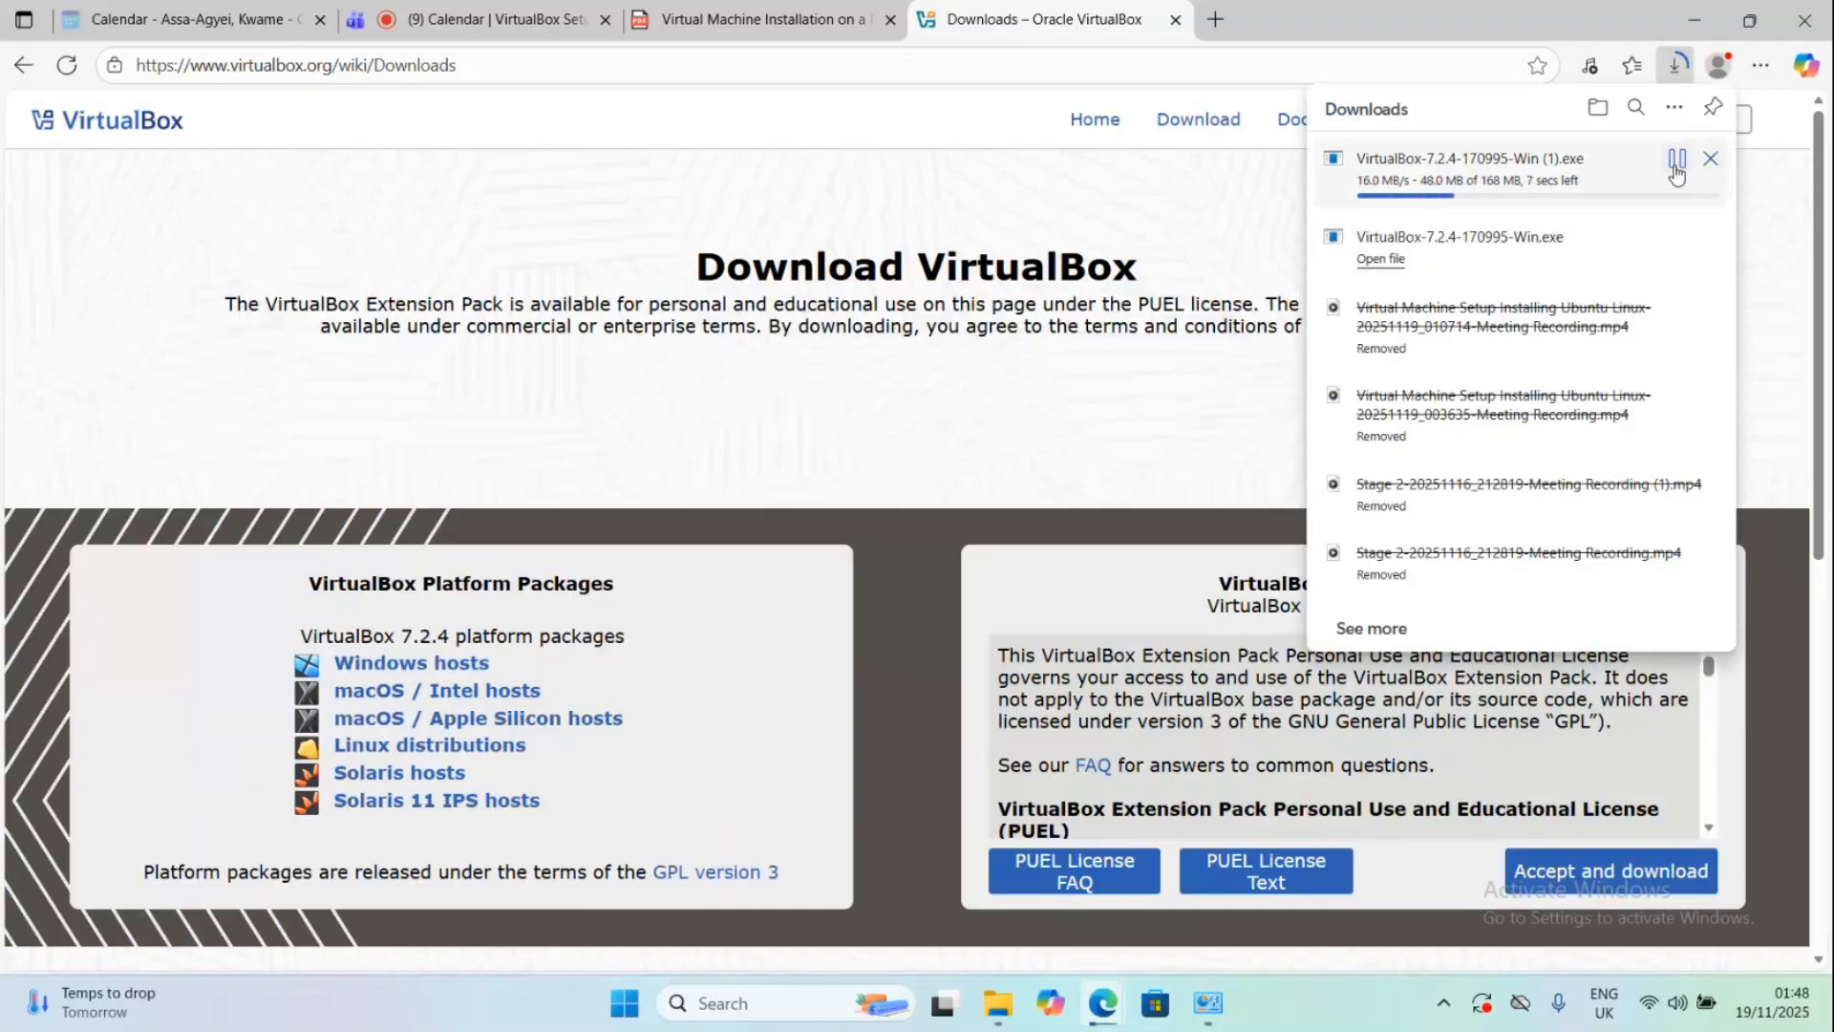
Step: Pause the duplicate VirtualBox download and launch the already downloaded VirtualBox-7.2.4-170995-Win installer from its folder
click(1675, 168)
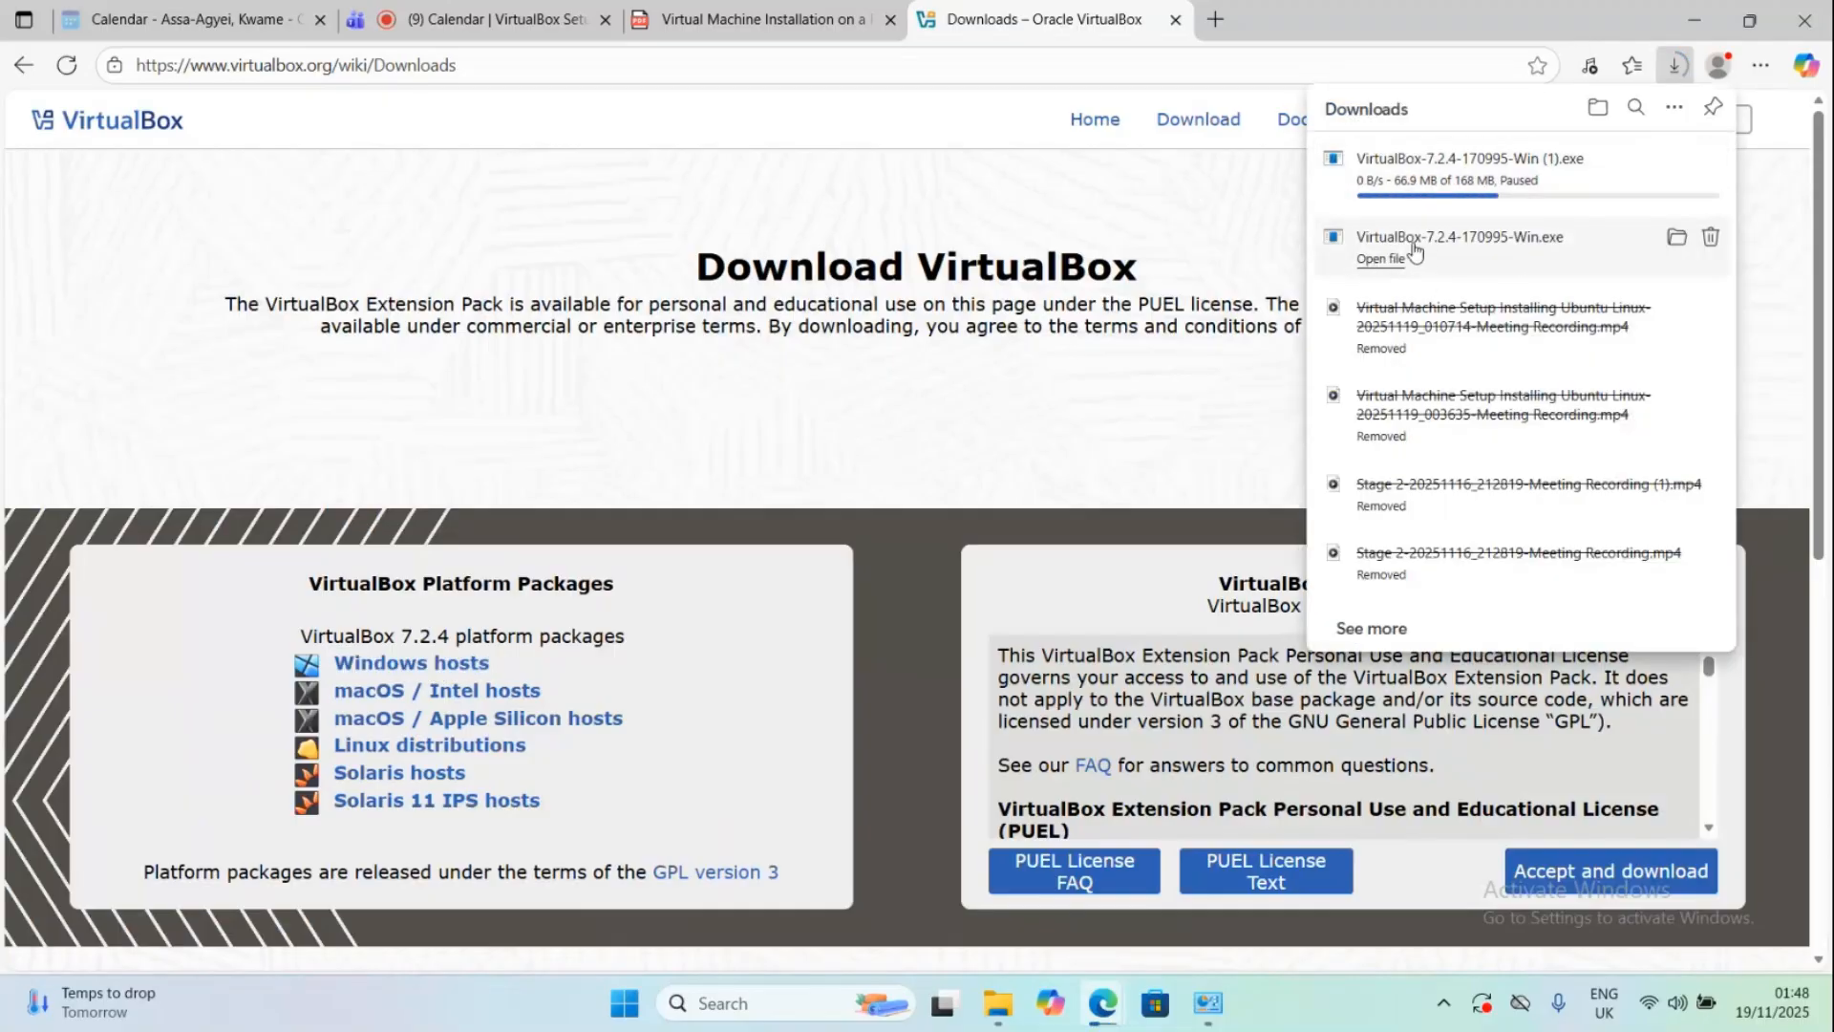
click(1677, 229)
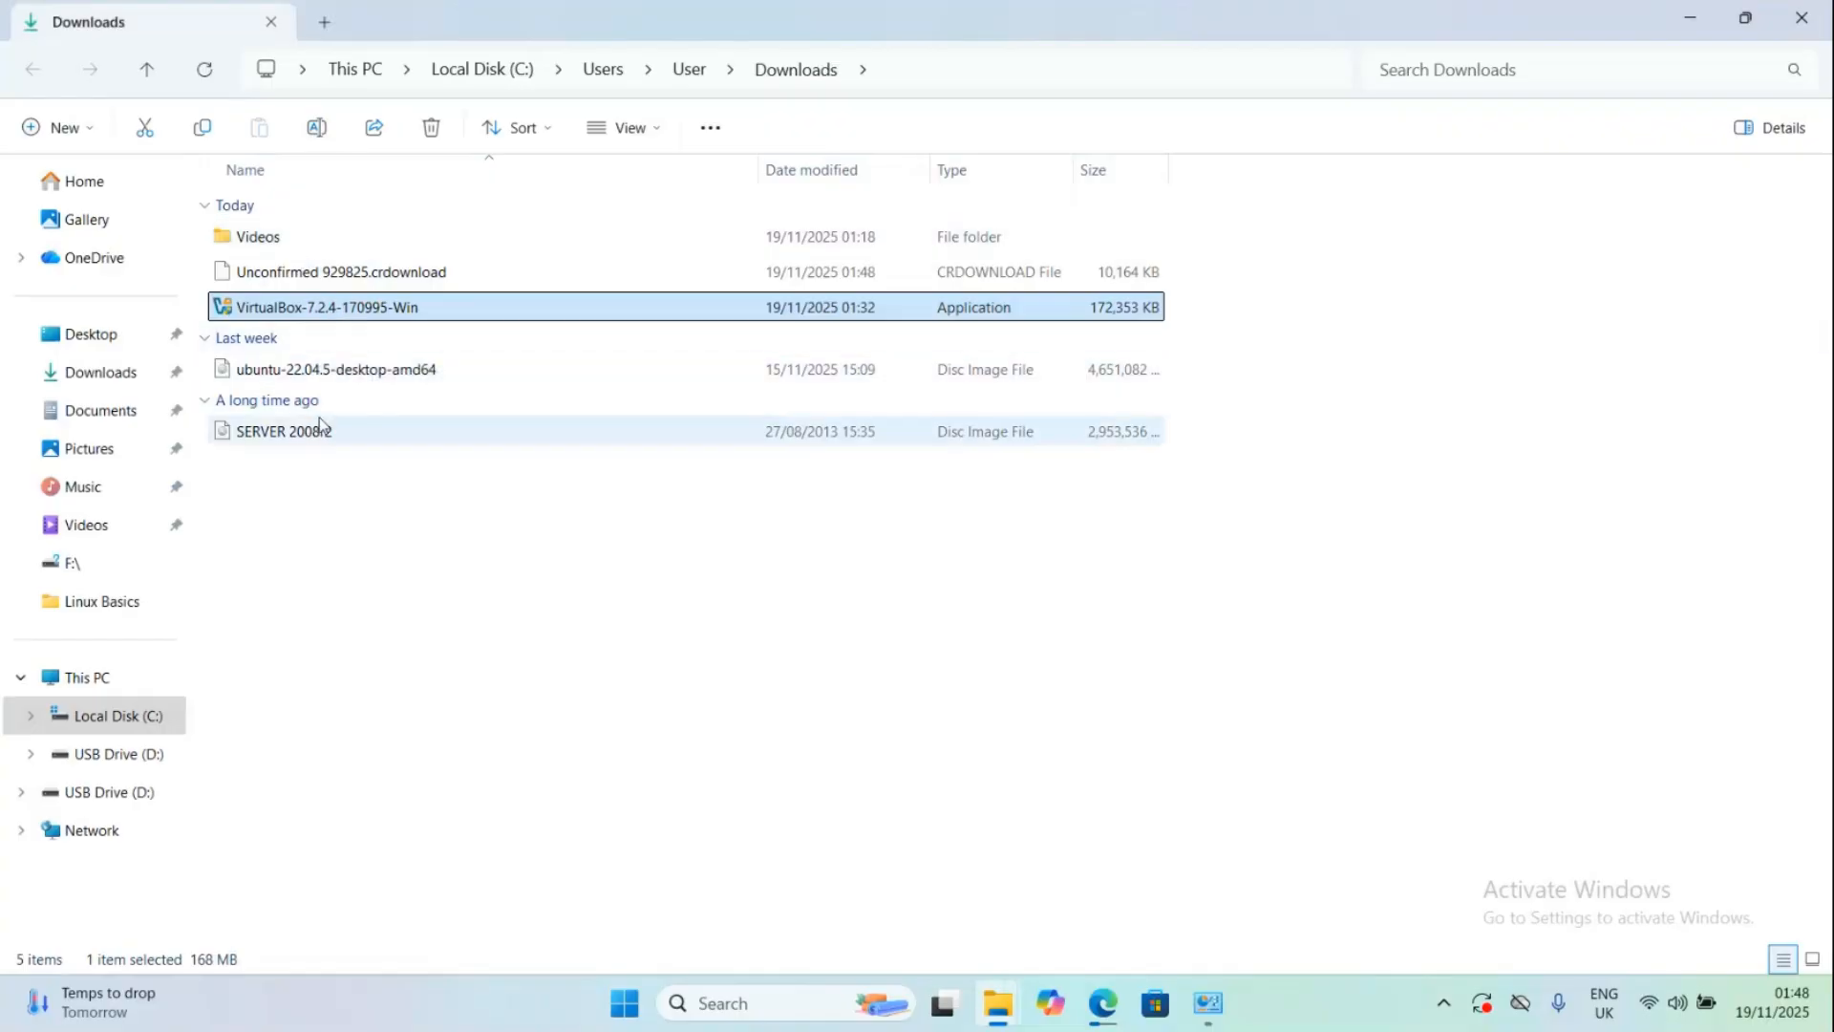
double_click(330, 308)
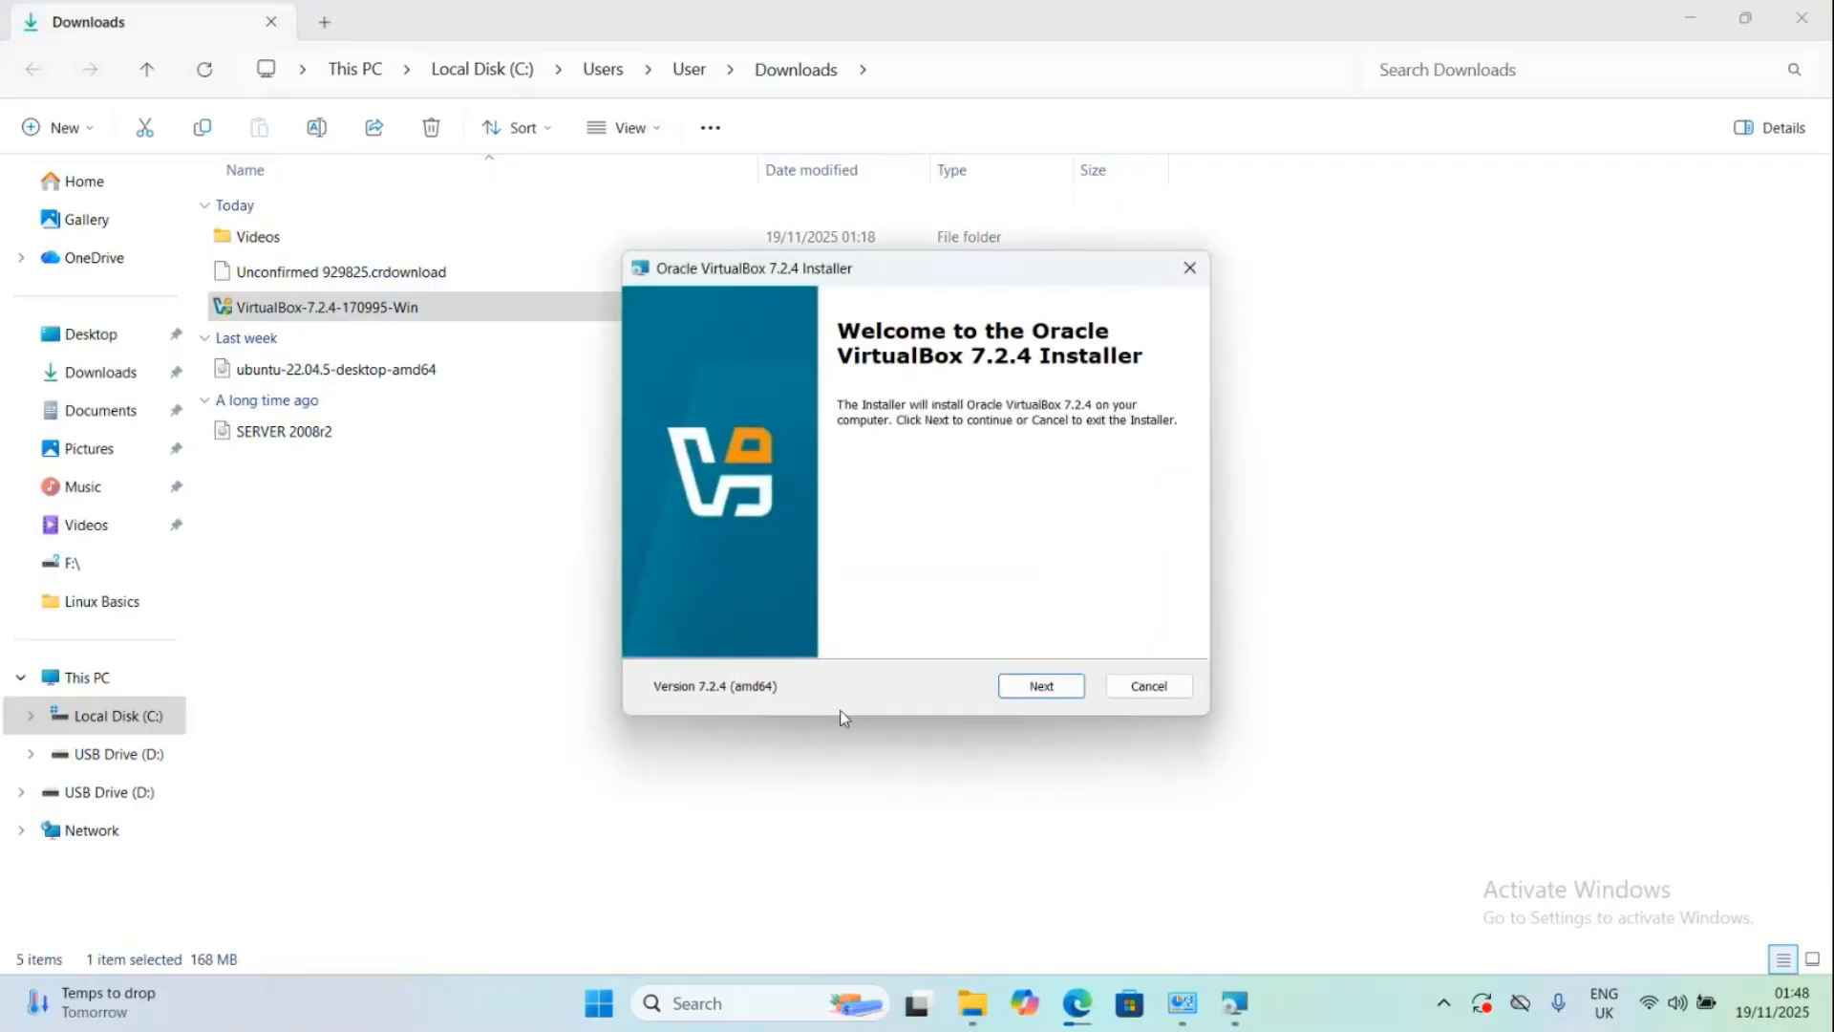
Step: Start the VirtualBox 7.2.4 setup, accept the license agreement terms and keep the default custom setup features
click(1038, 686)
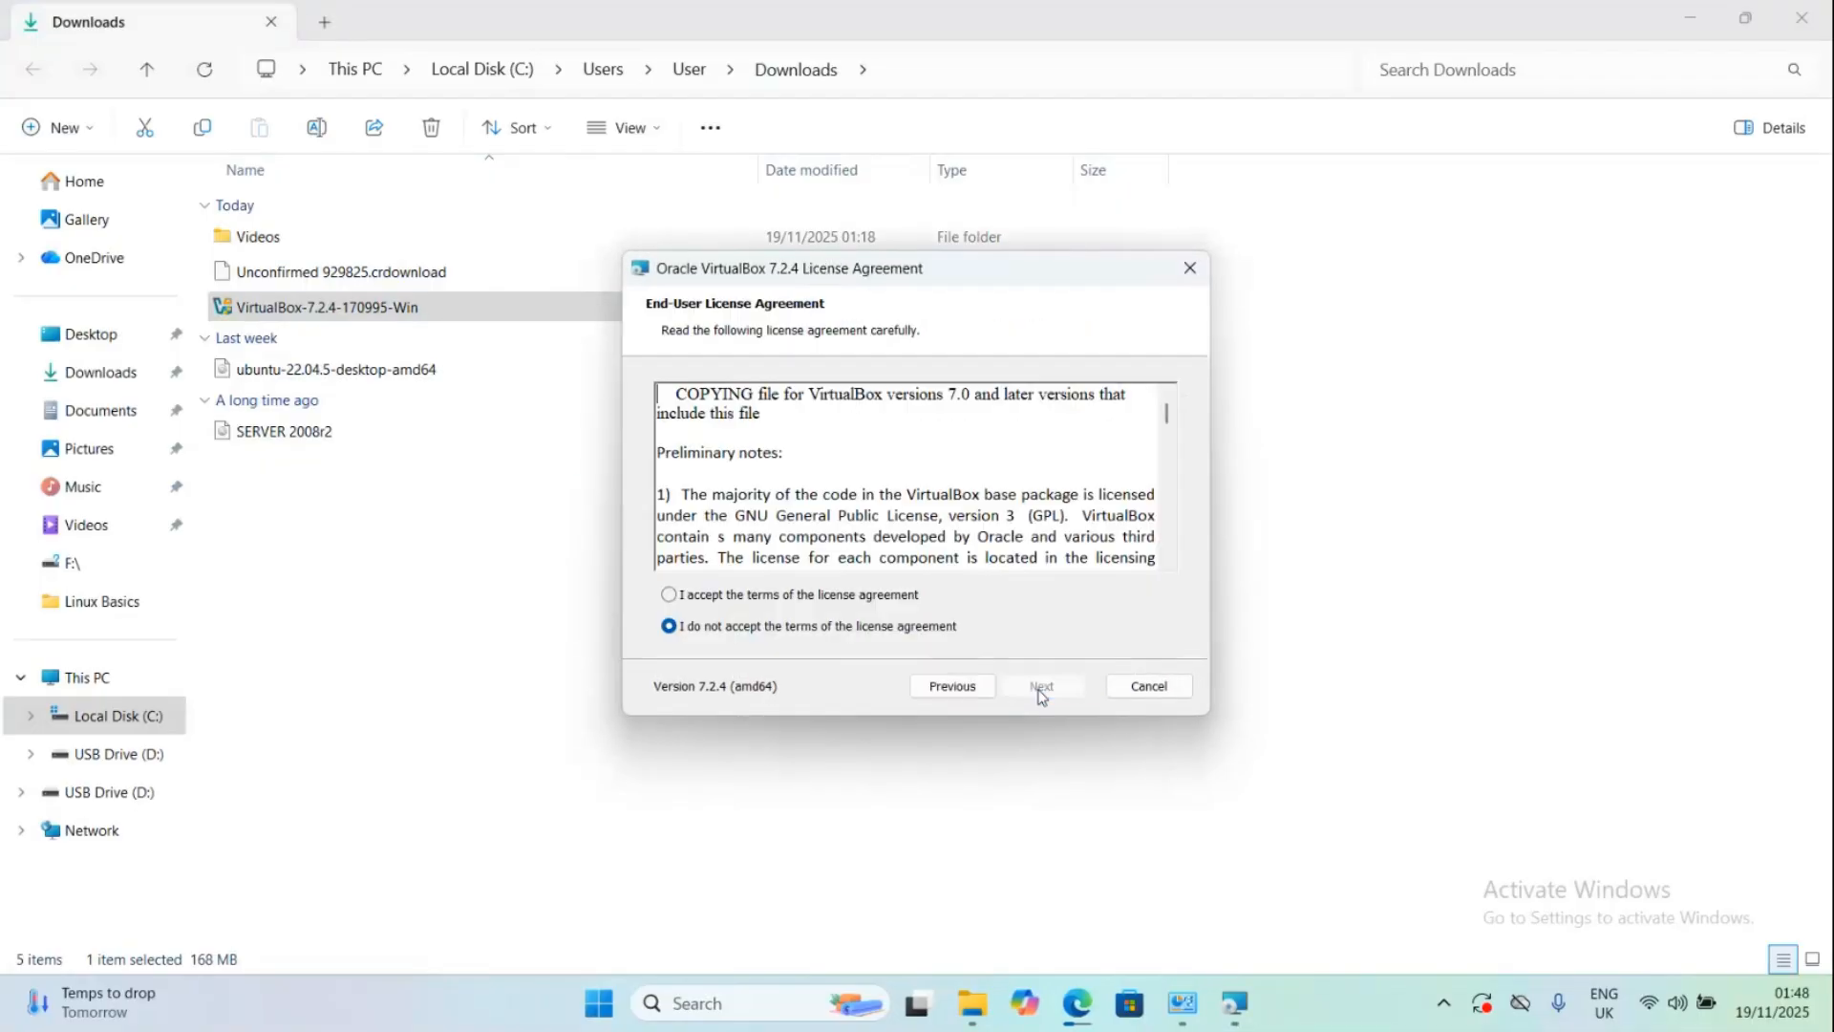
click(813, 597)
click(1046, 697)
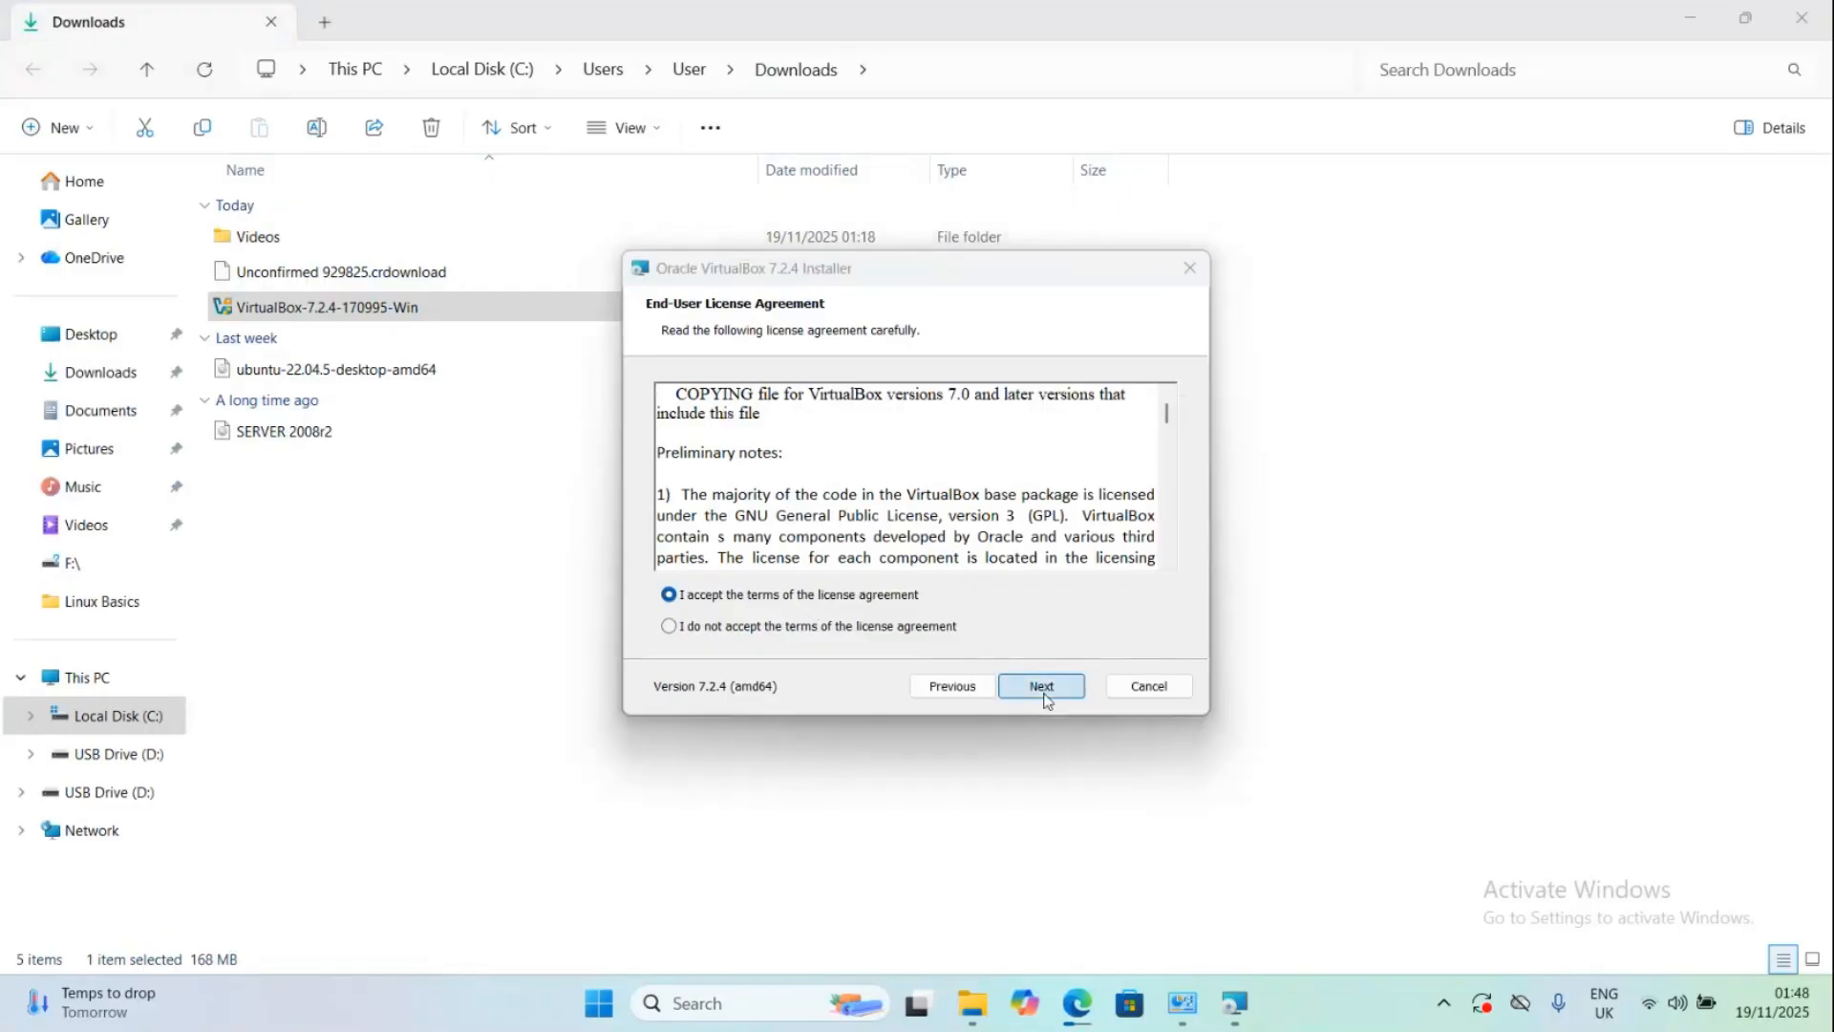
click(1044, 687)
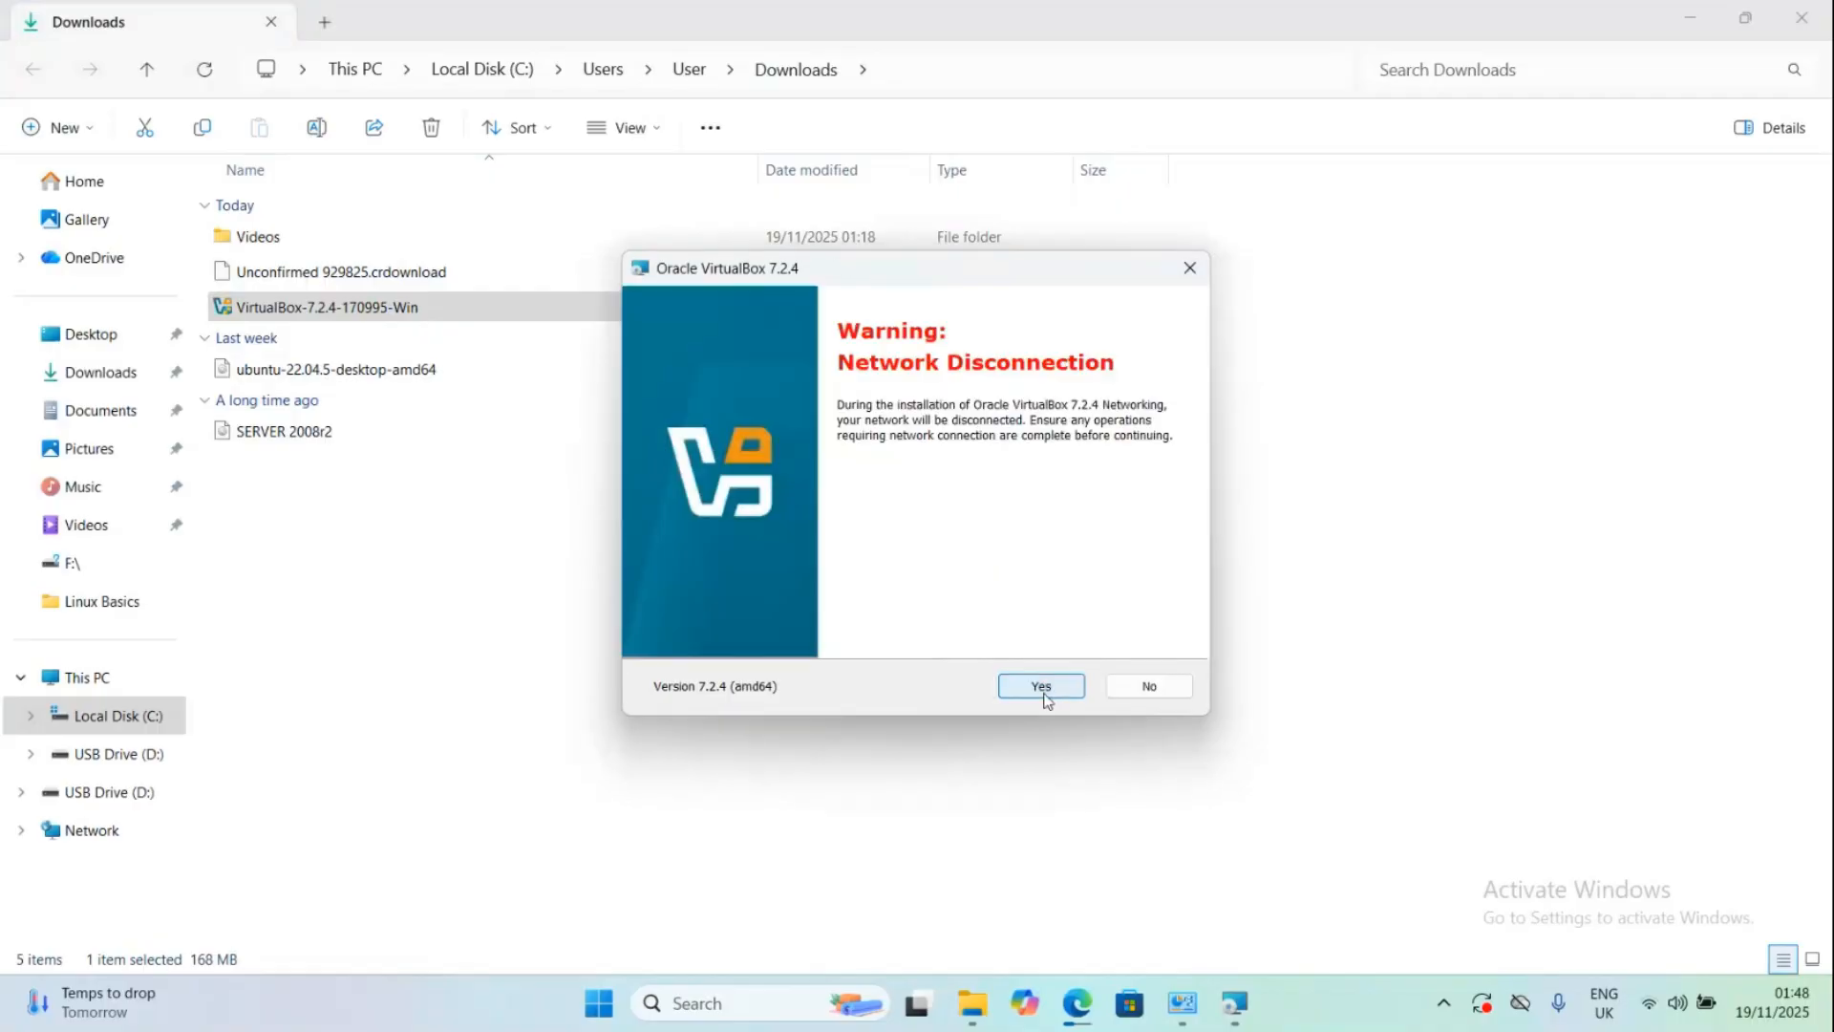
Step: Accept the network disconnection and missing dependencies notices, then install VirtualBox with all three startup options enabled
click(1041, 687)
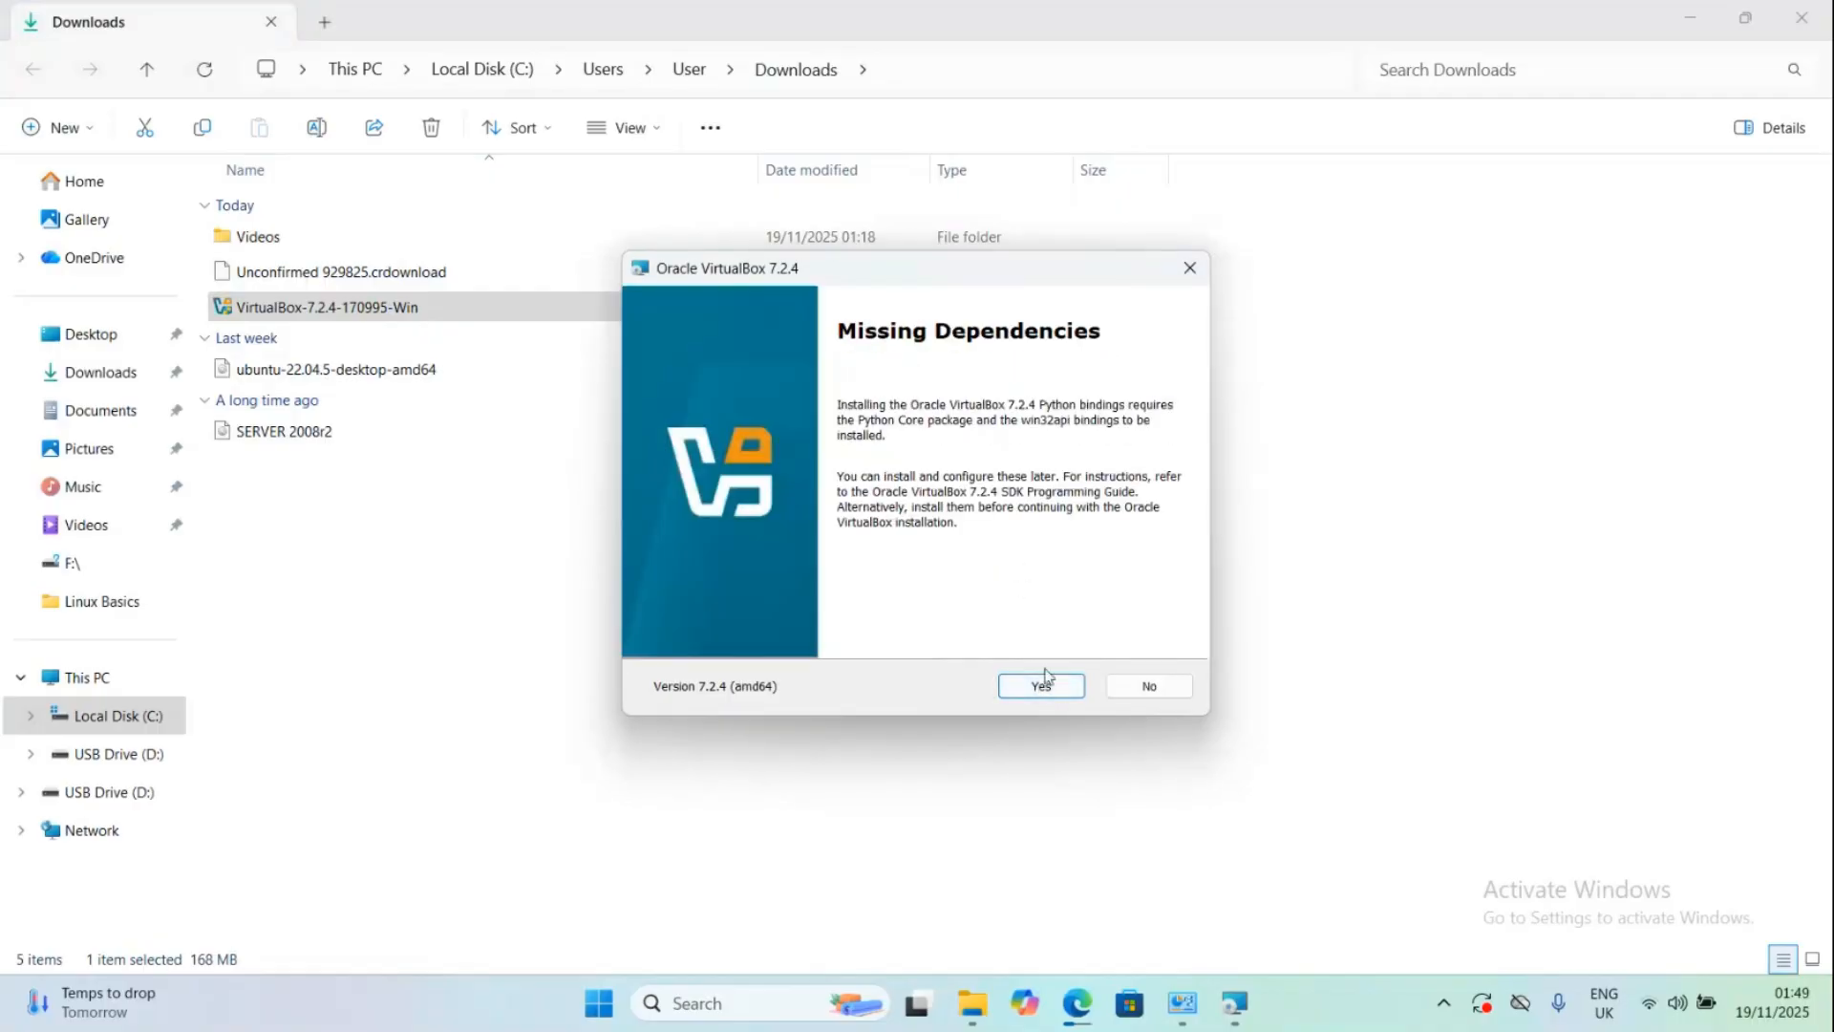
click(1048, 698)
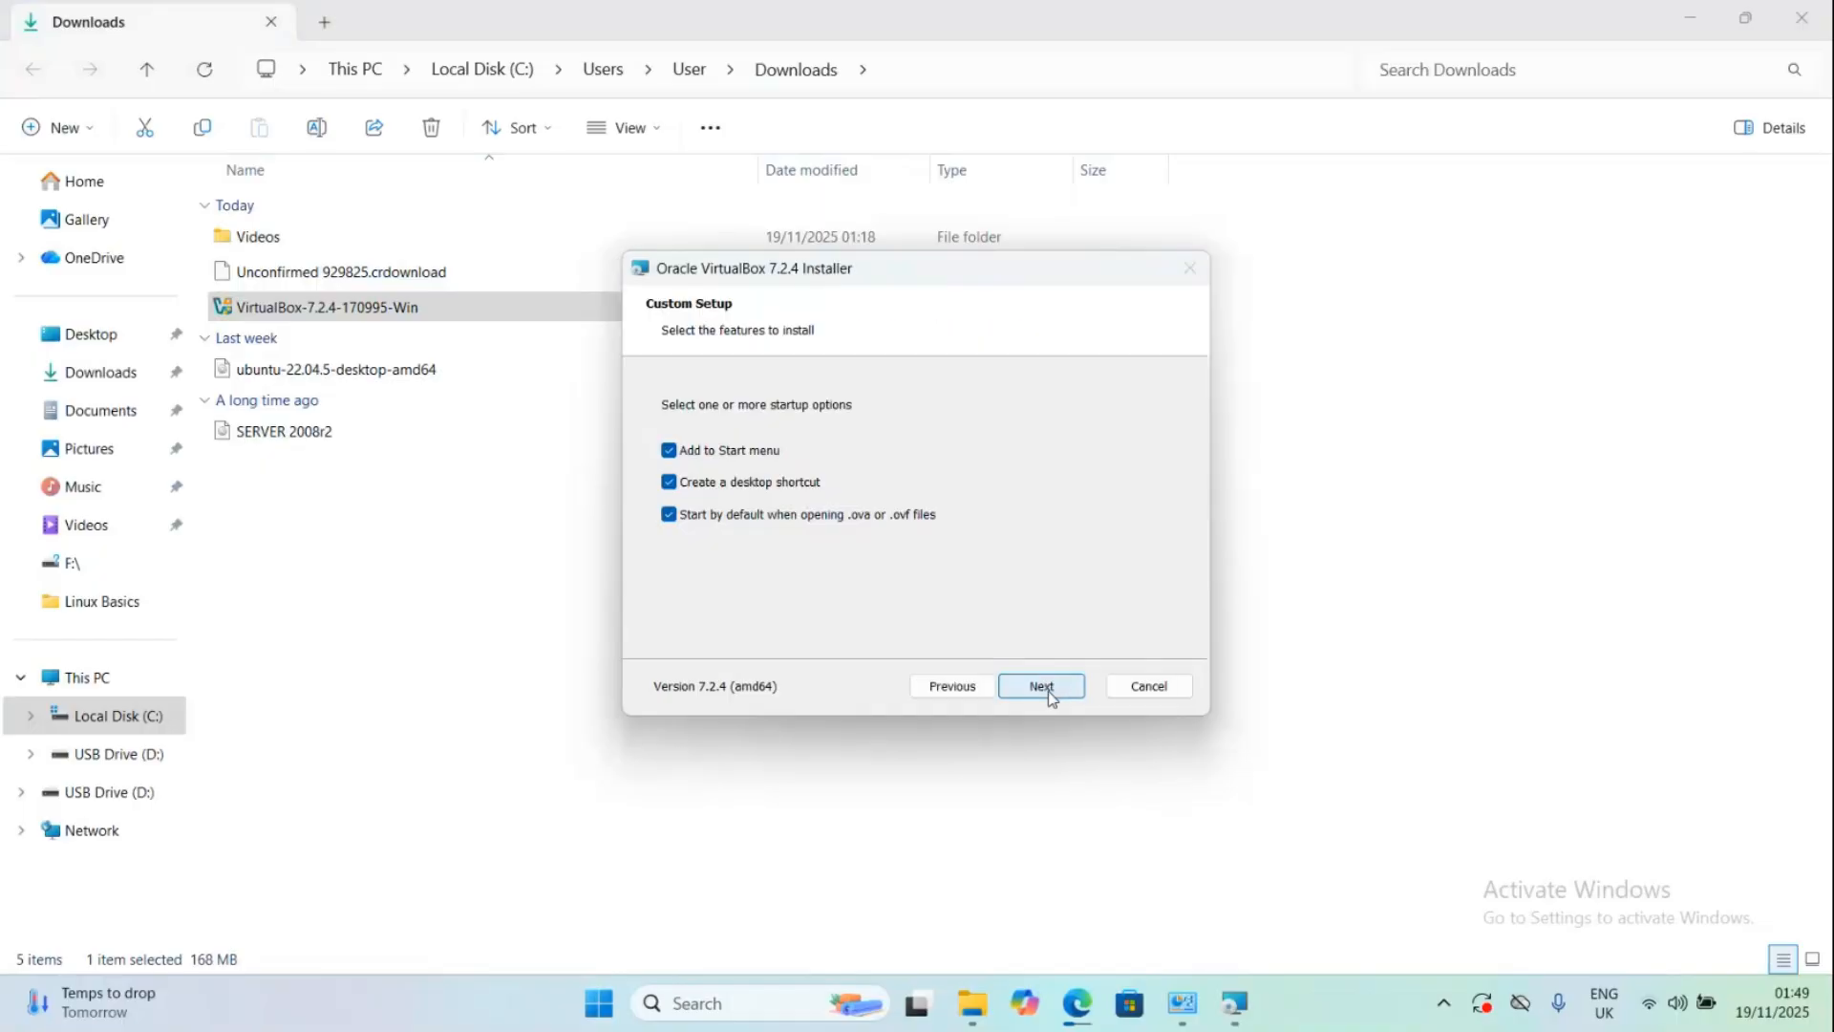
click(1046, 689)
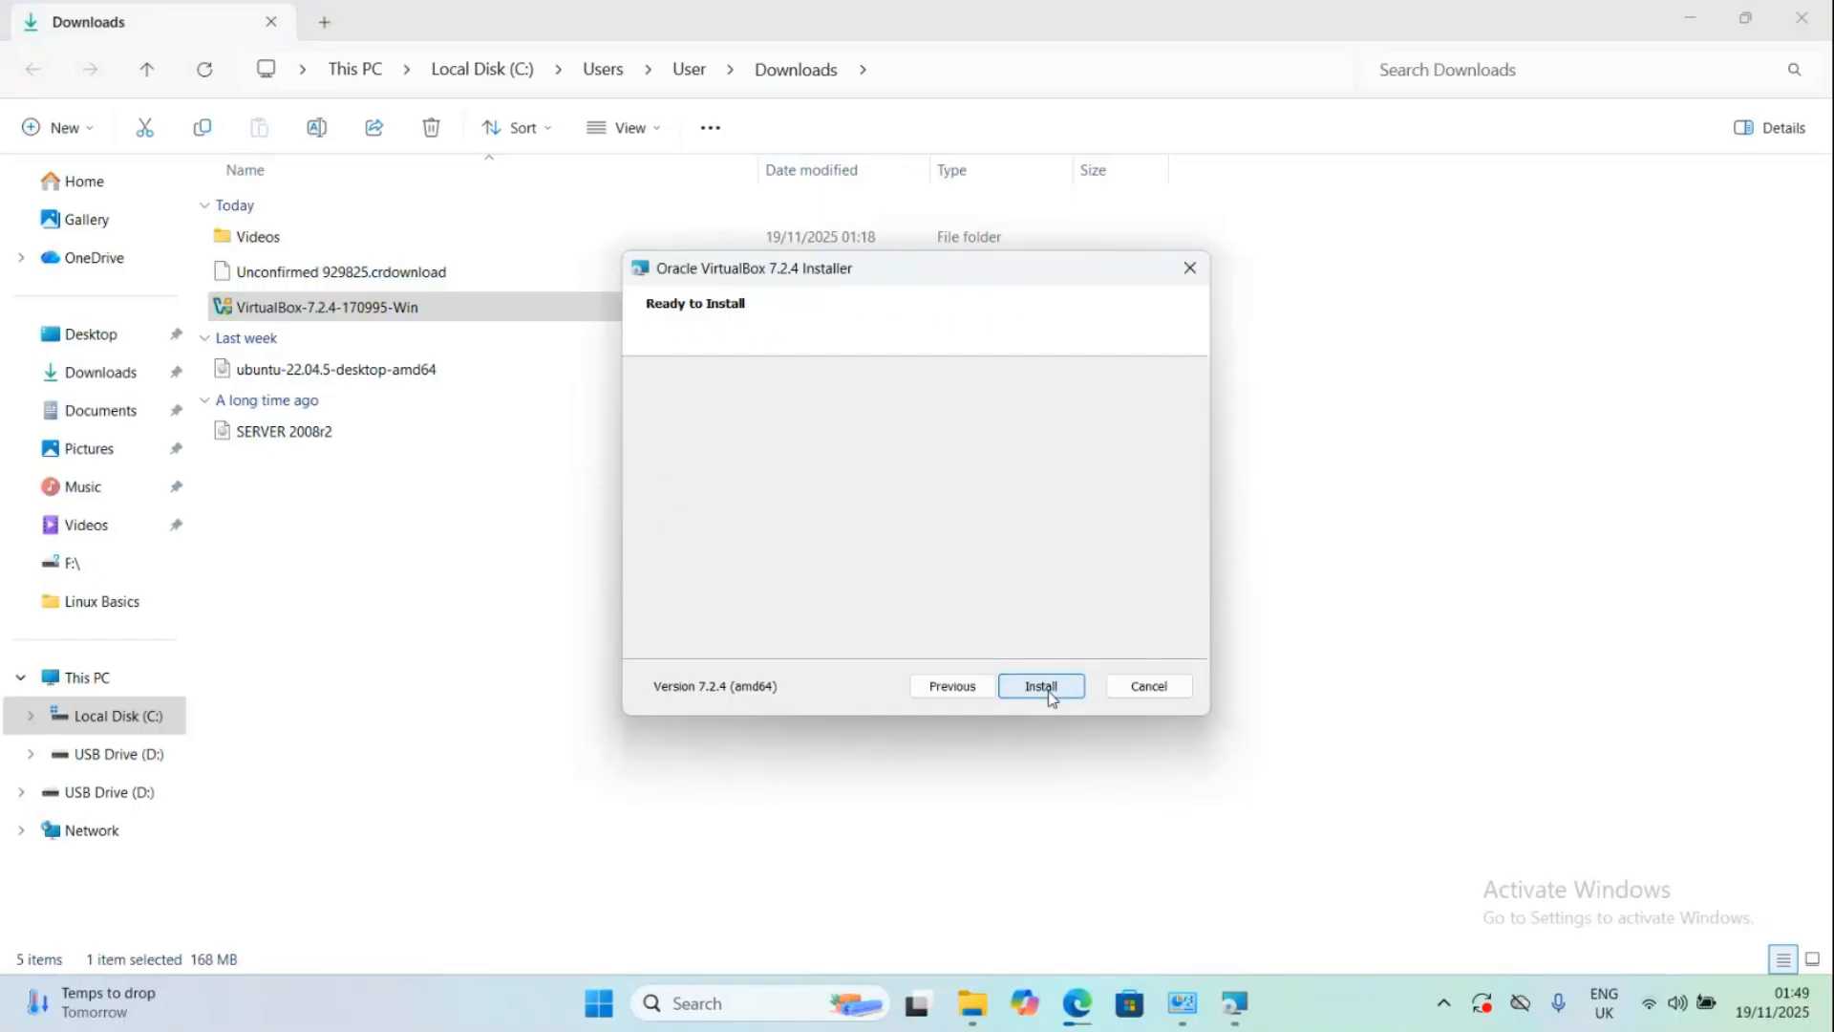
click(1049, 693)
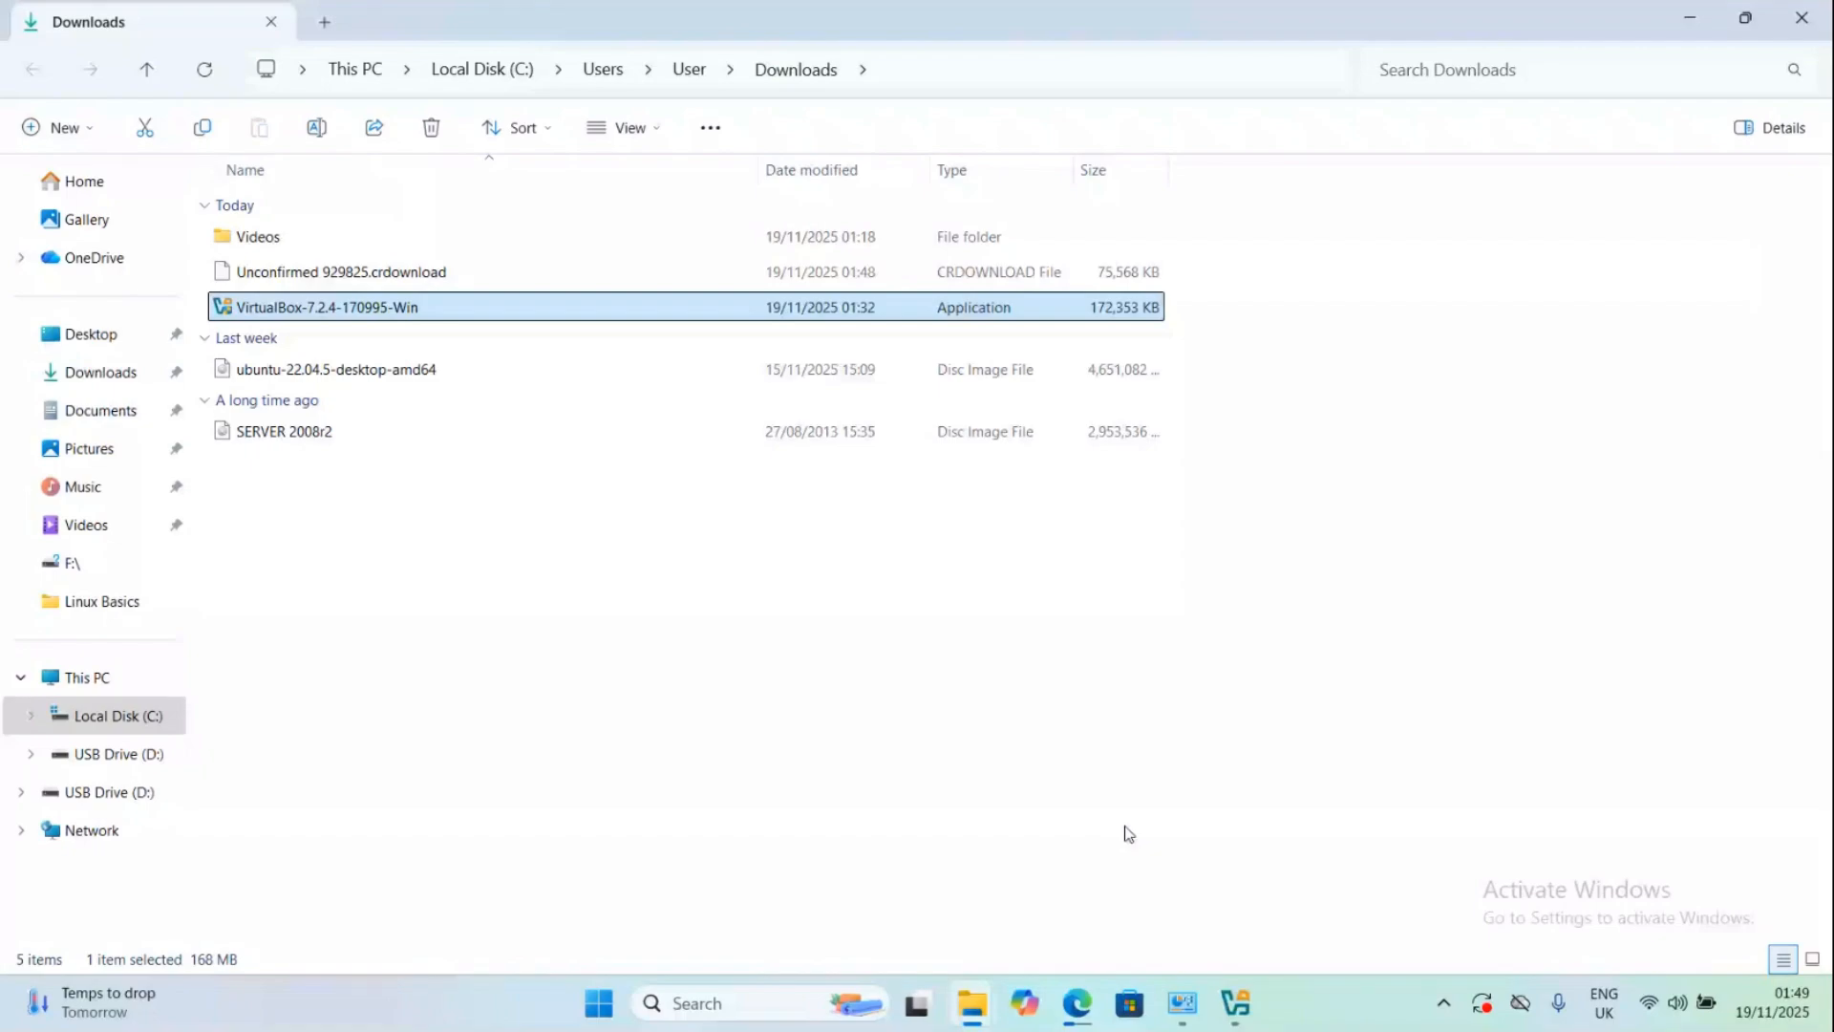
Step: Close the Oracle VirtualBox Manager window and minimise the remaining windows to reach the desktop
mouse_move(1240, 1008)
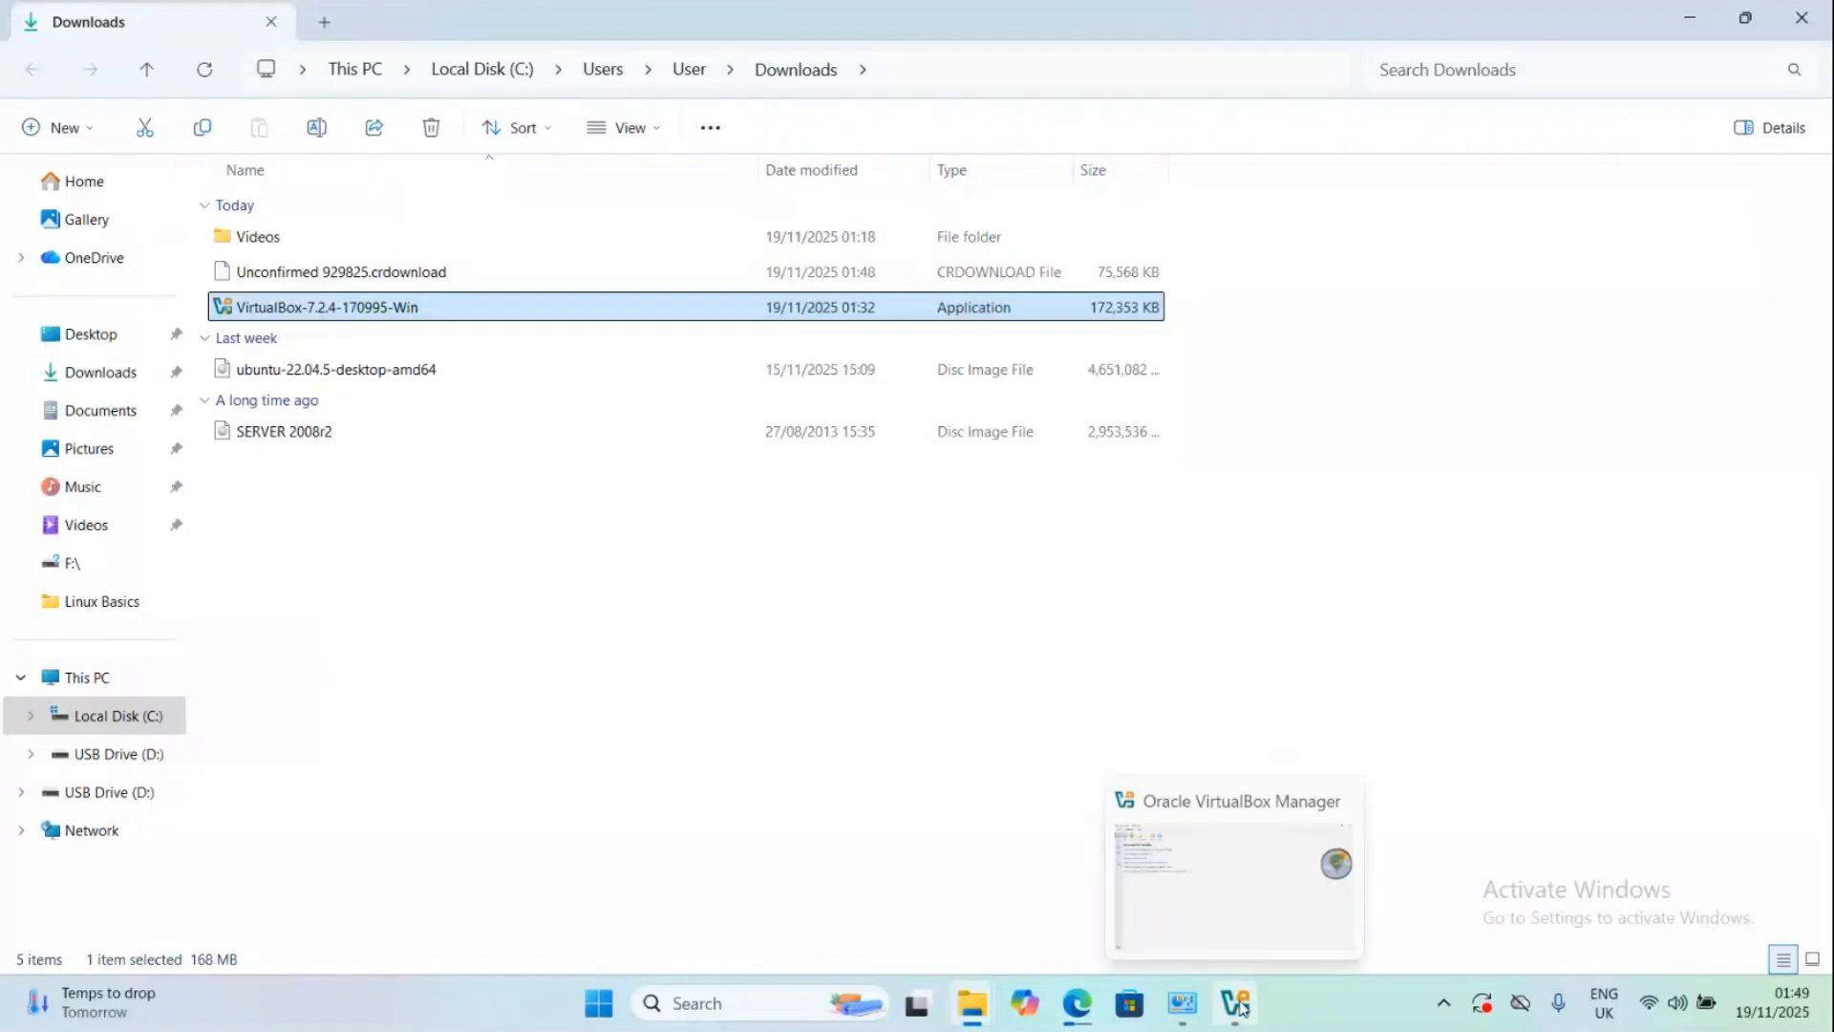
click(1237, 934)
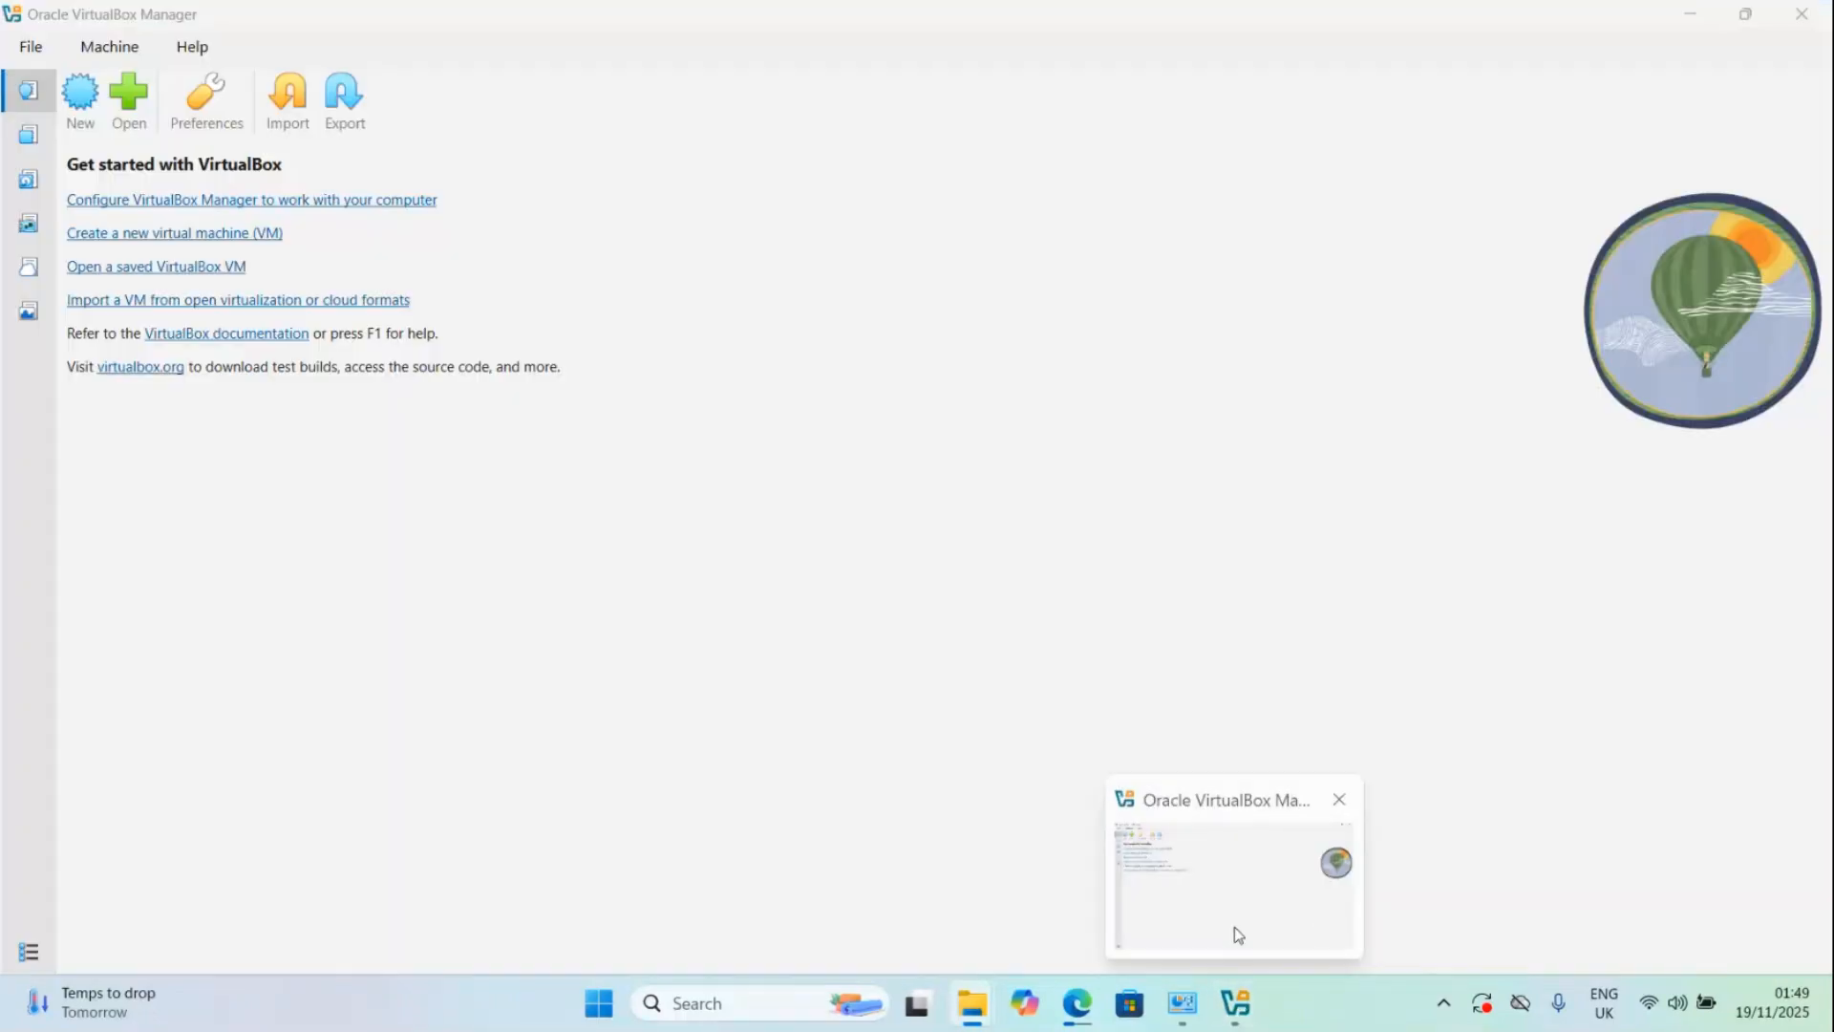
click(1318, 831)
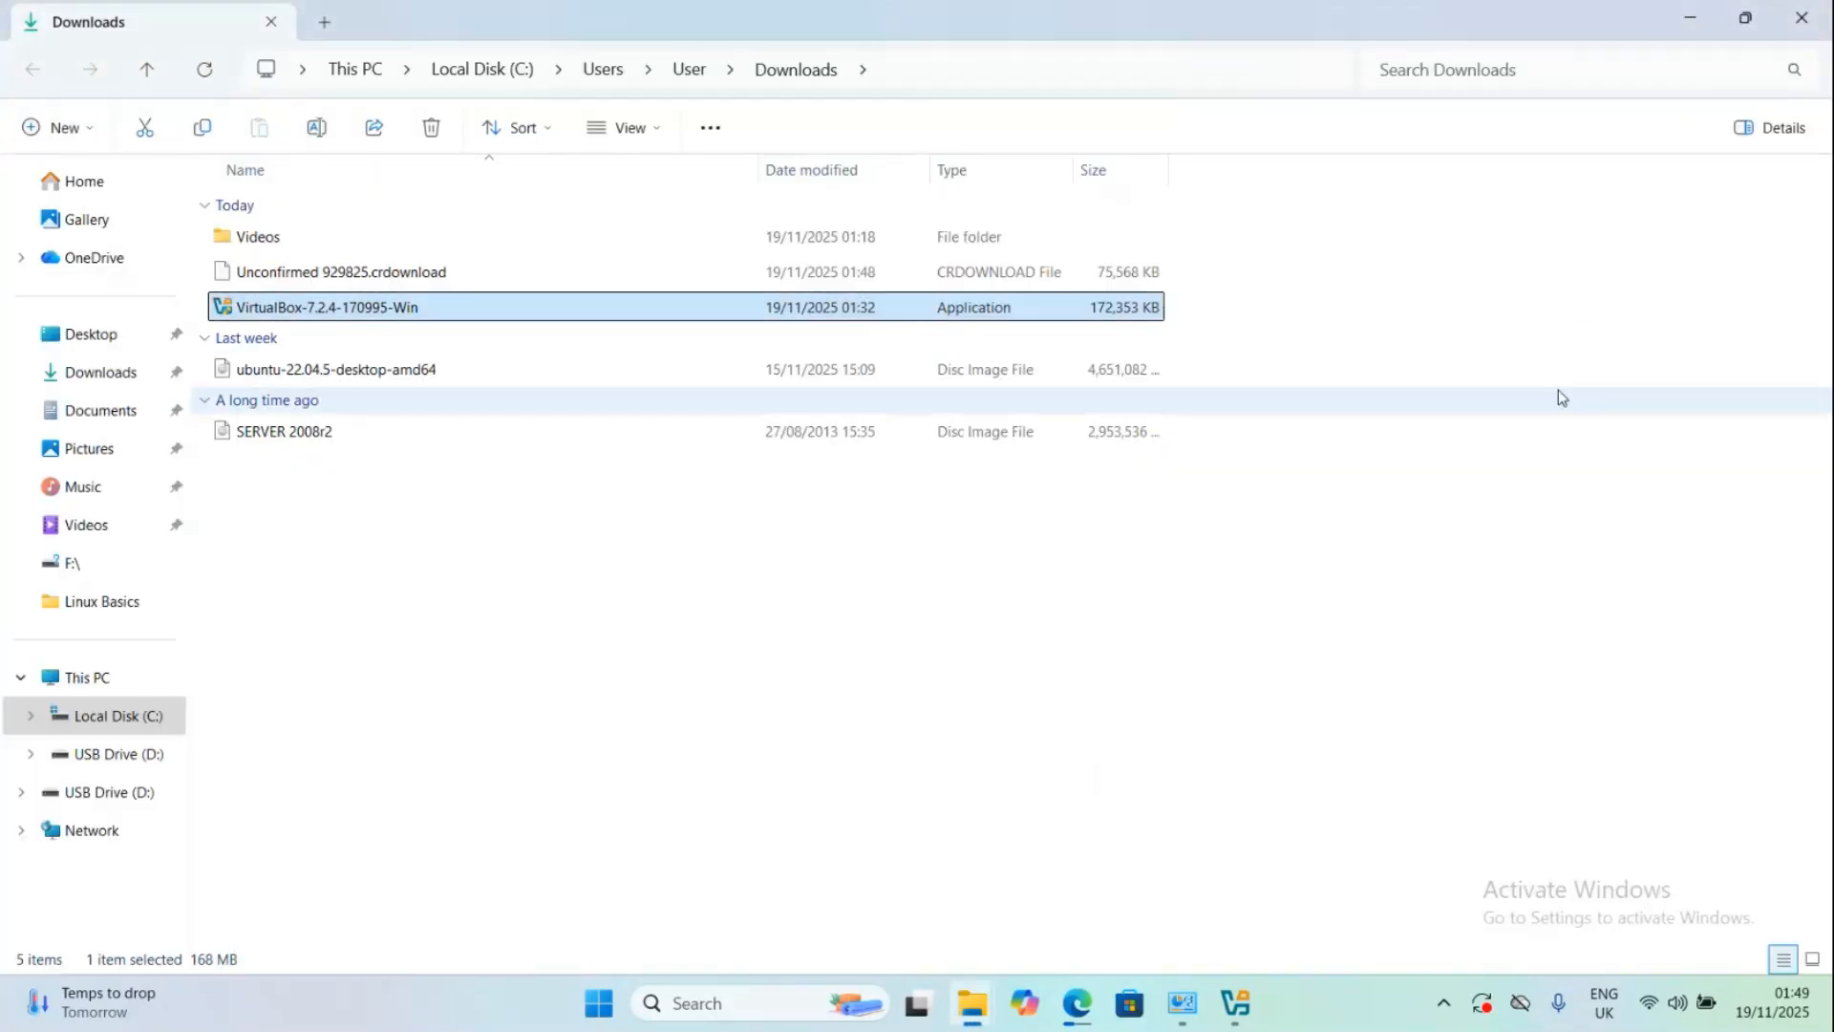
double_click(1669, 26)
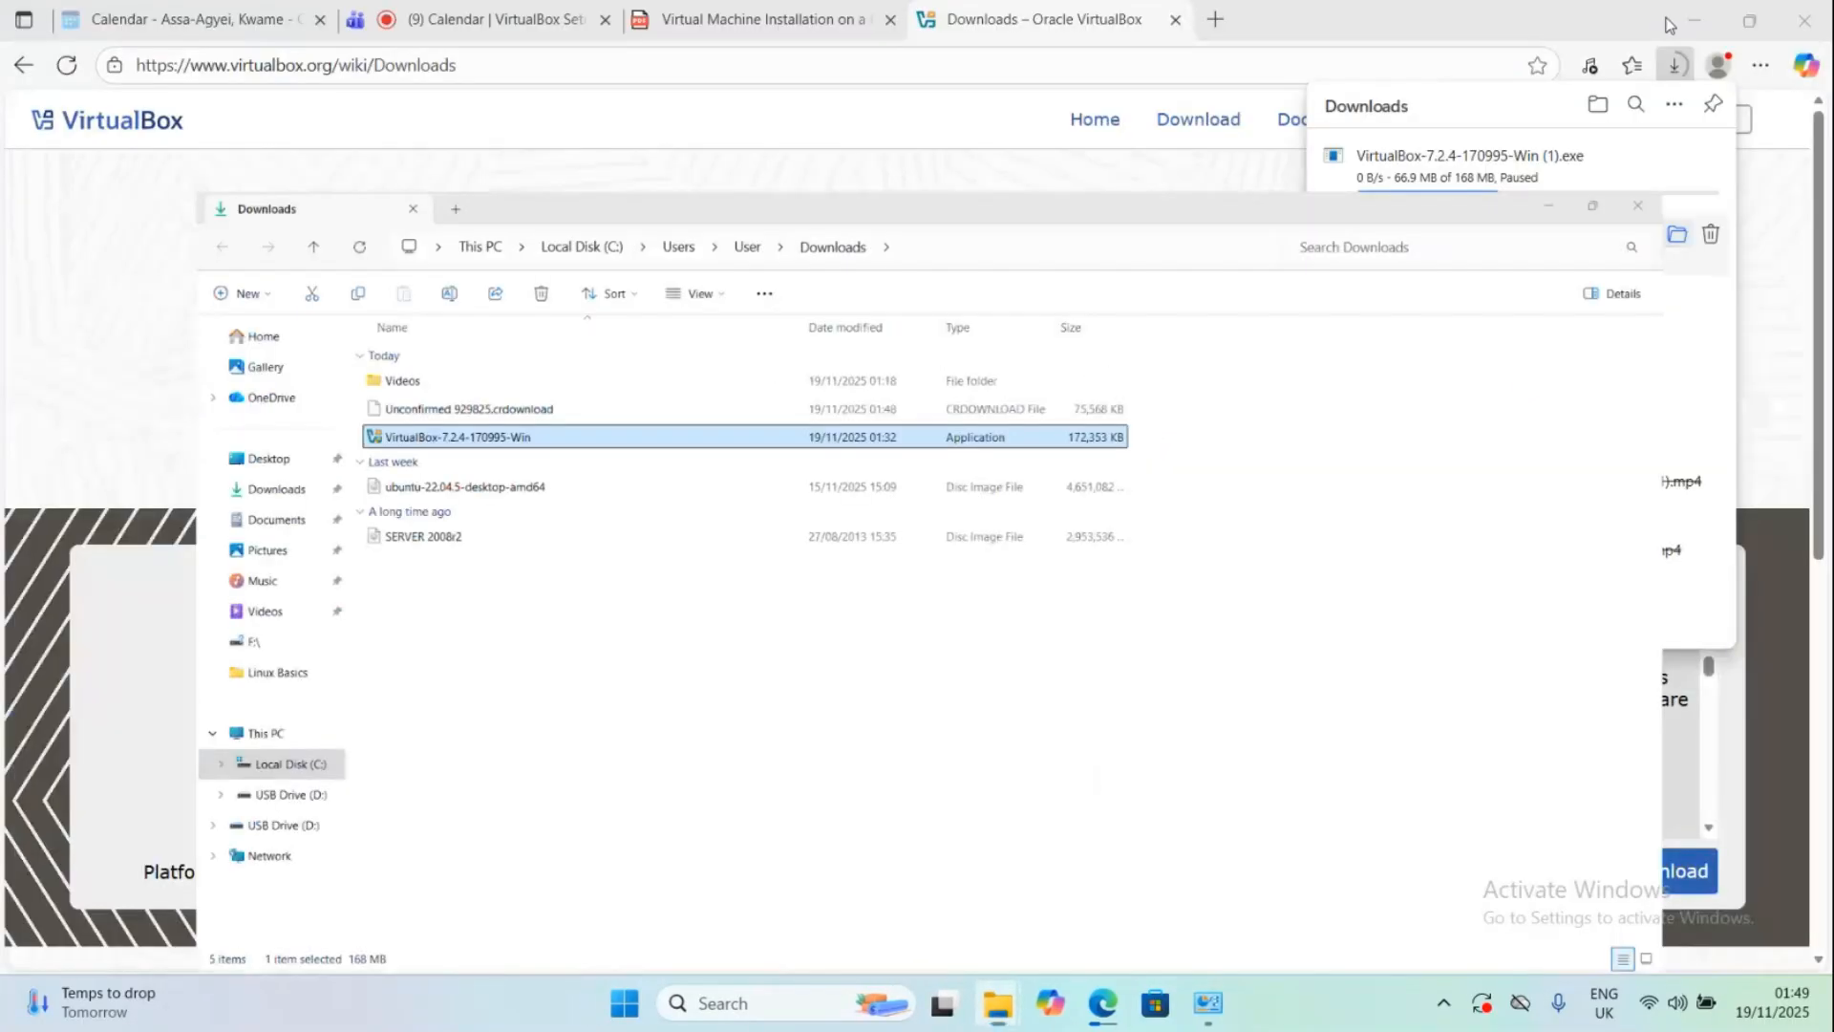
click(1693, 6)
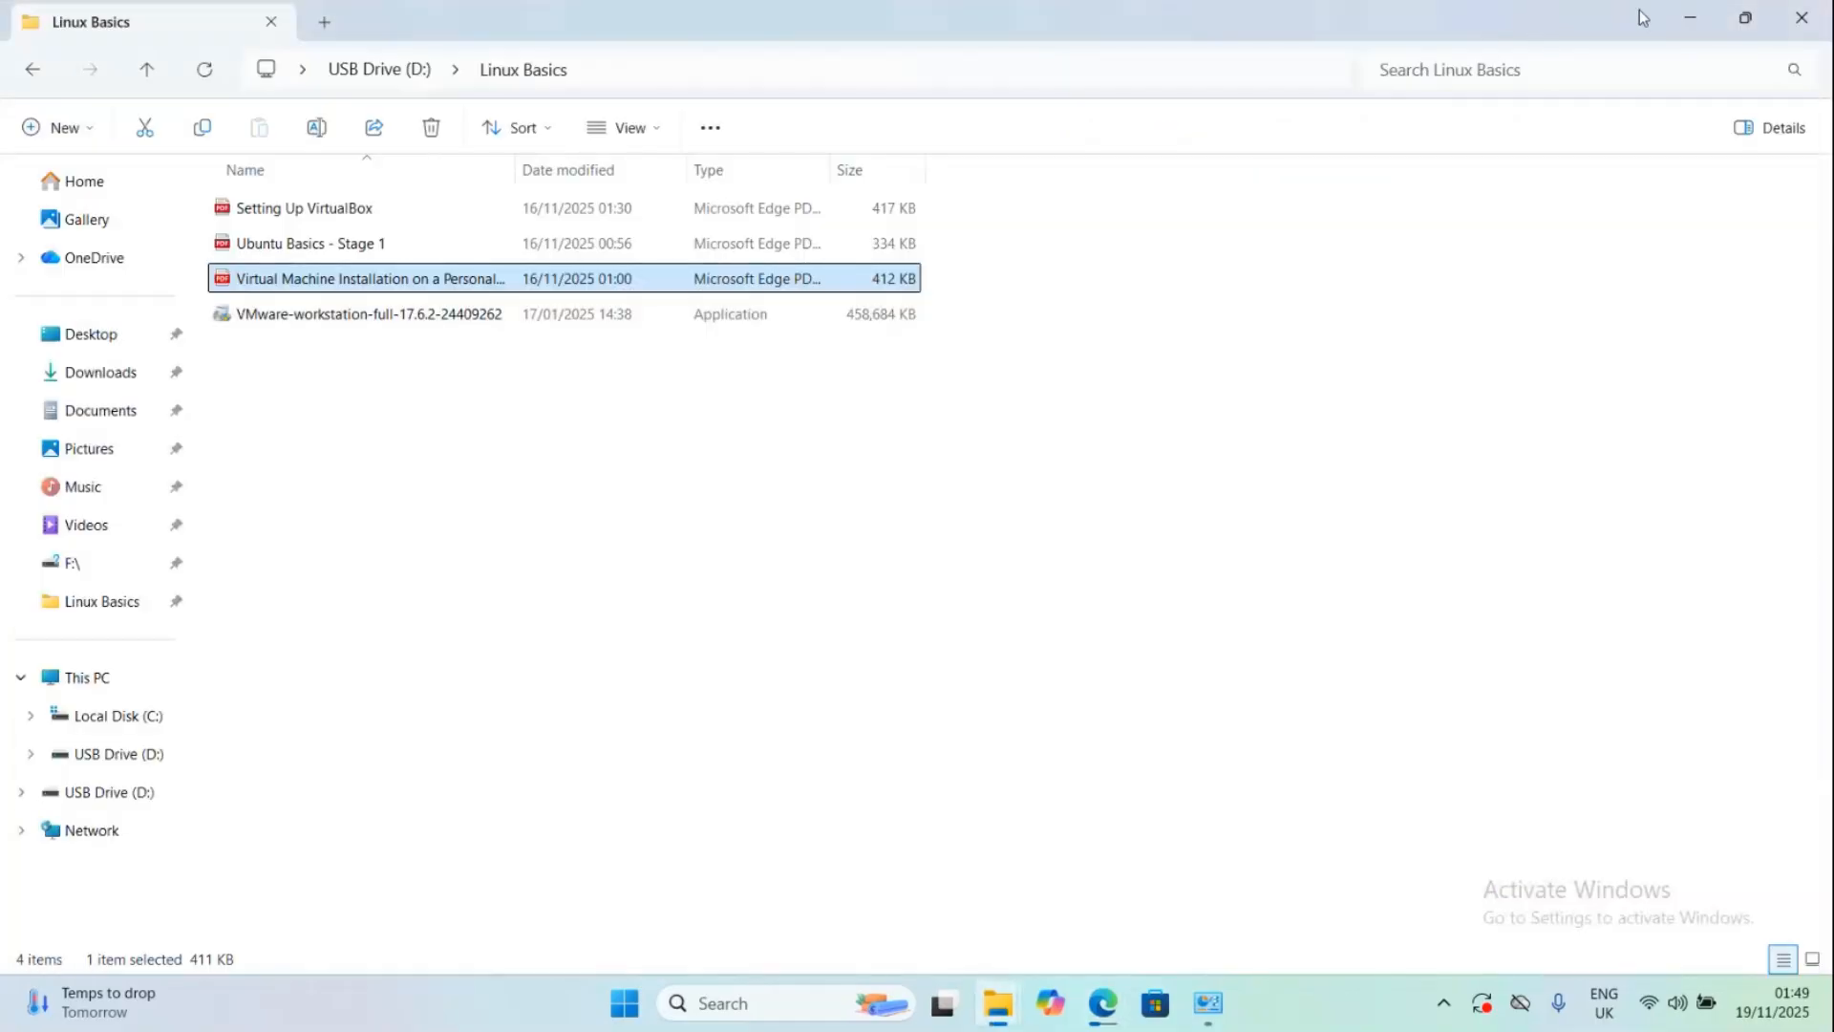
click(1696, 23)
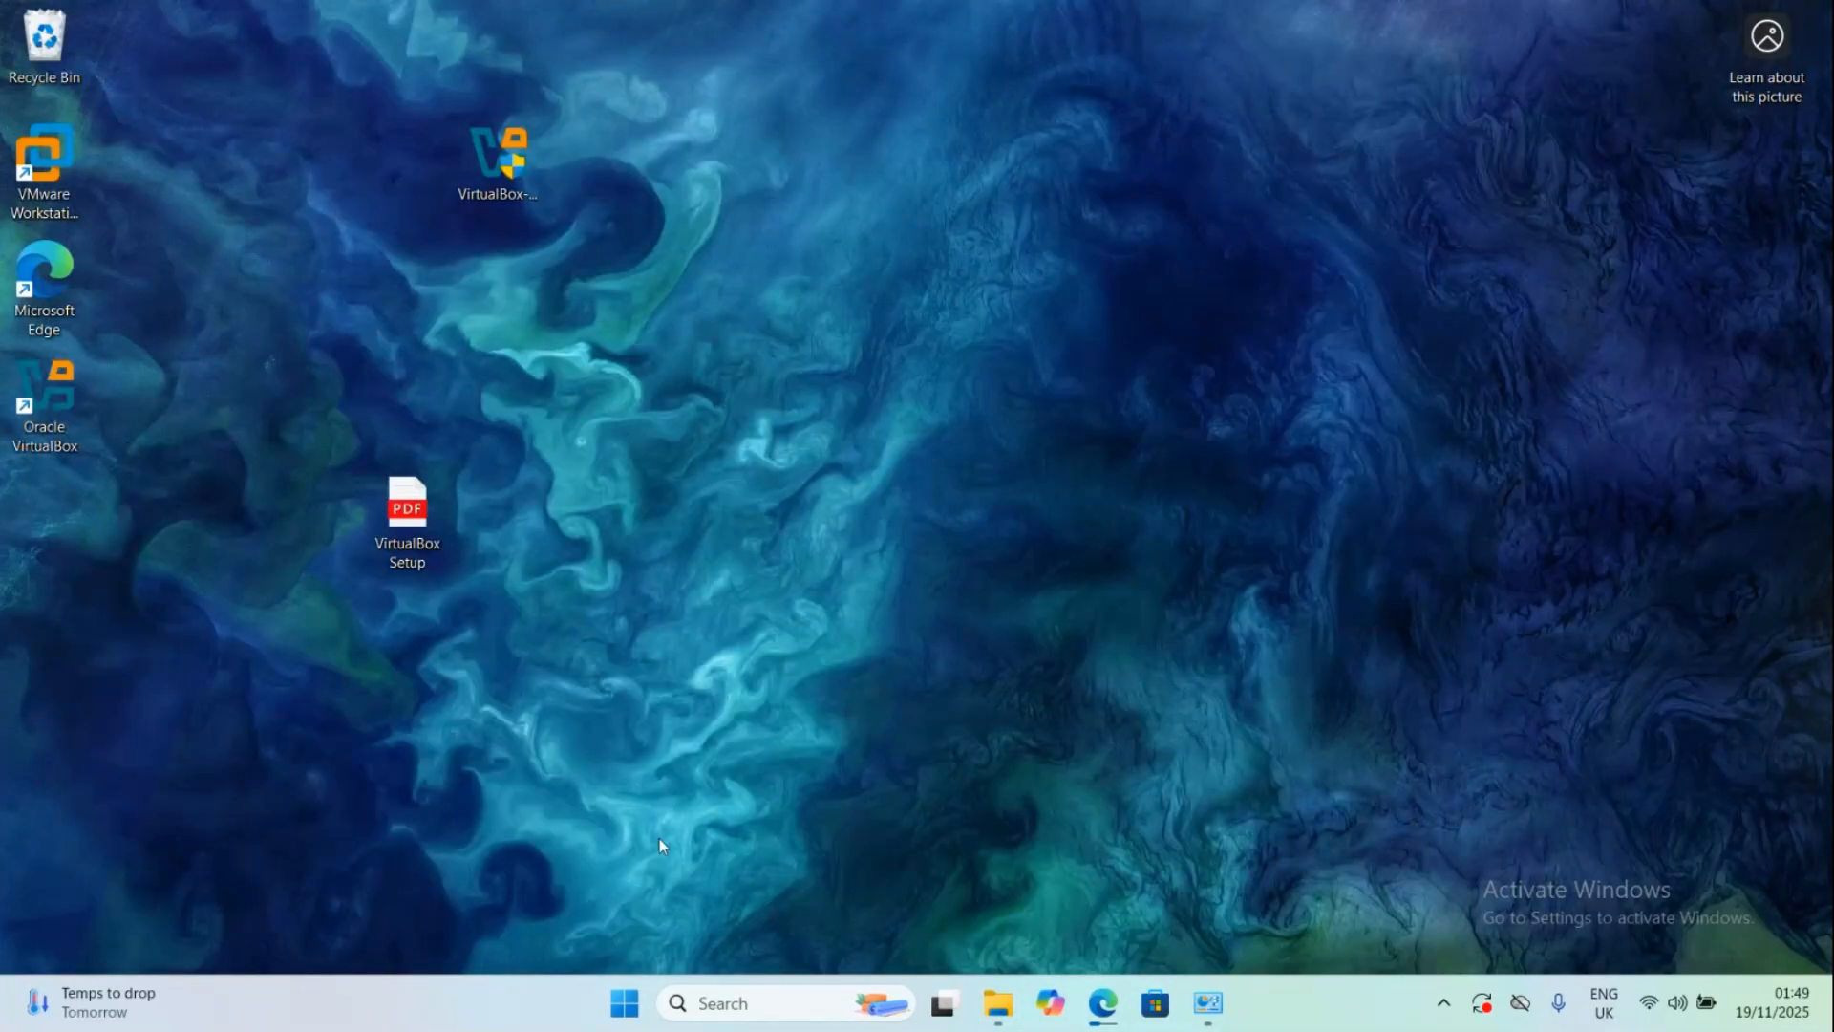
Step: Search the system for "vir" and open Oracle VirtualBox from its desktop shortcut
key(super)
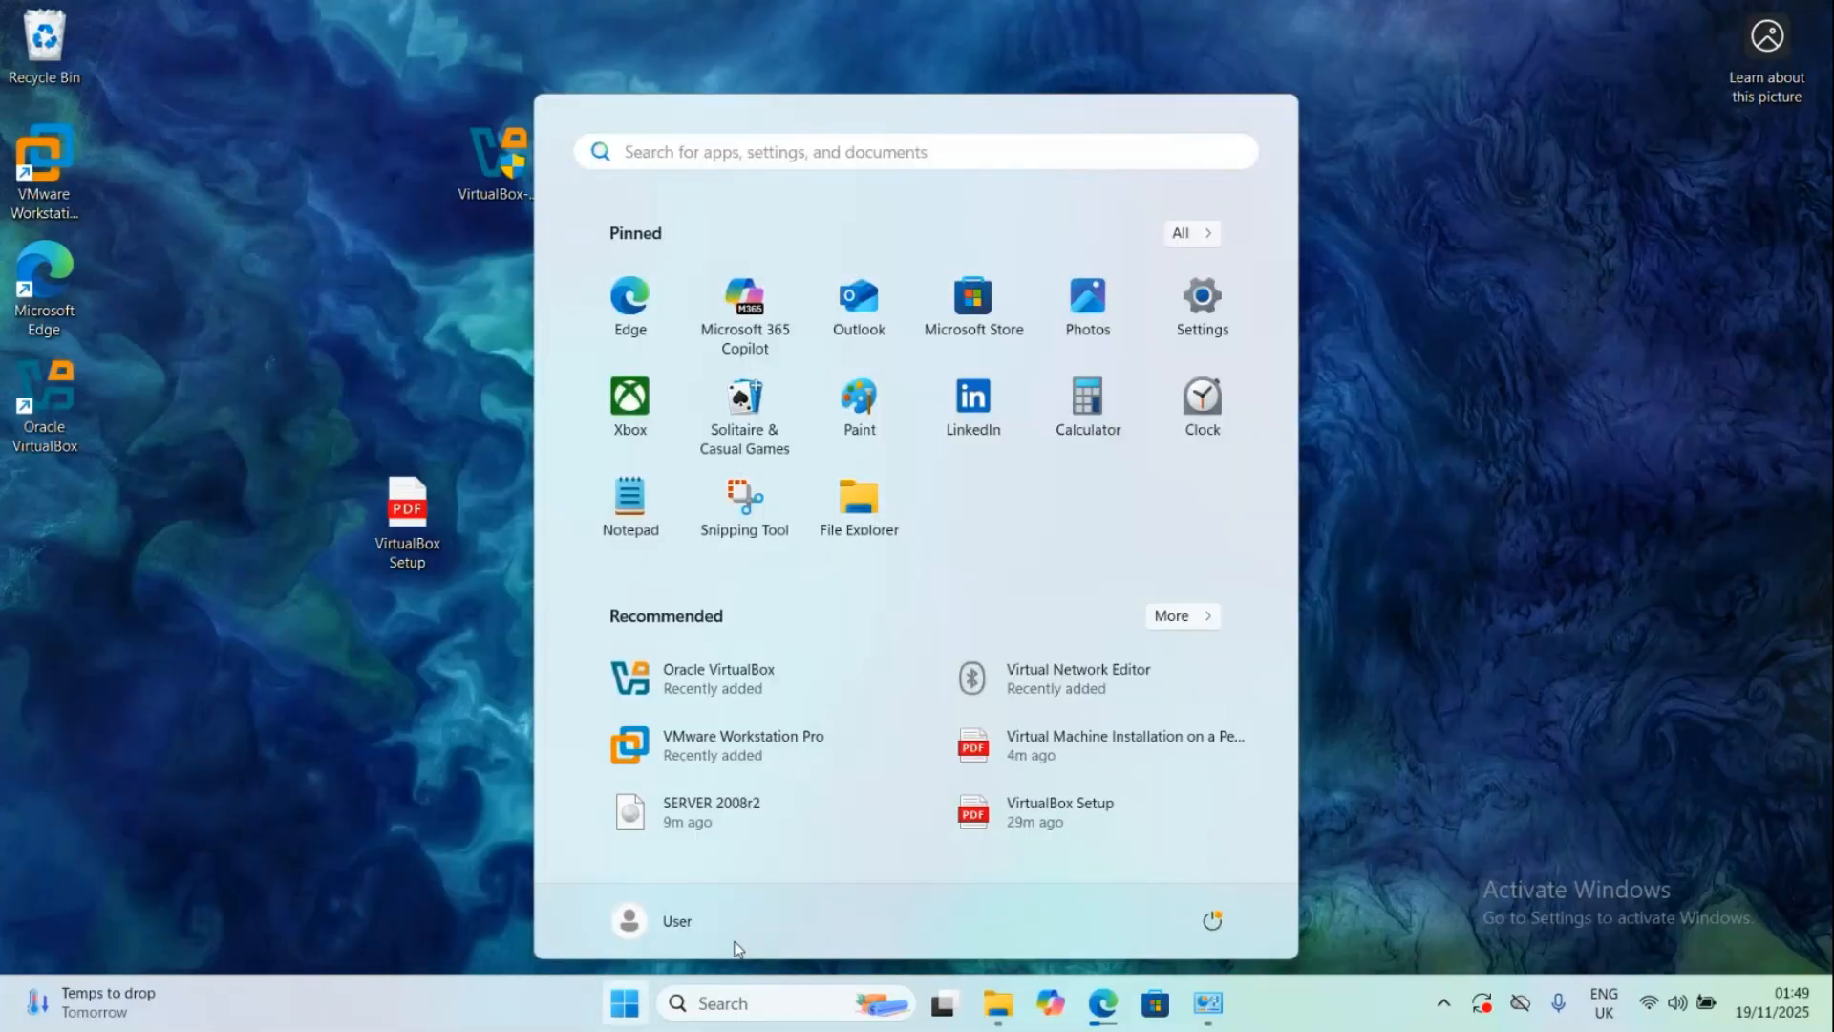
text(v)
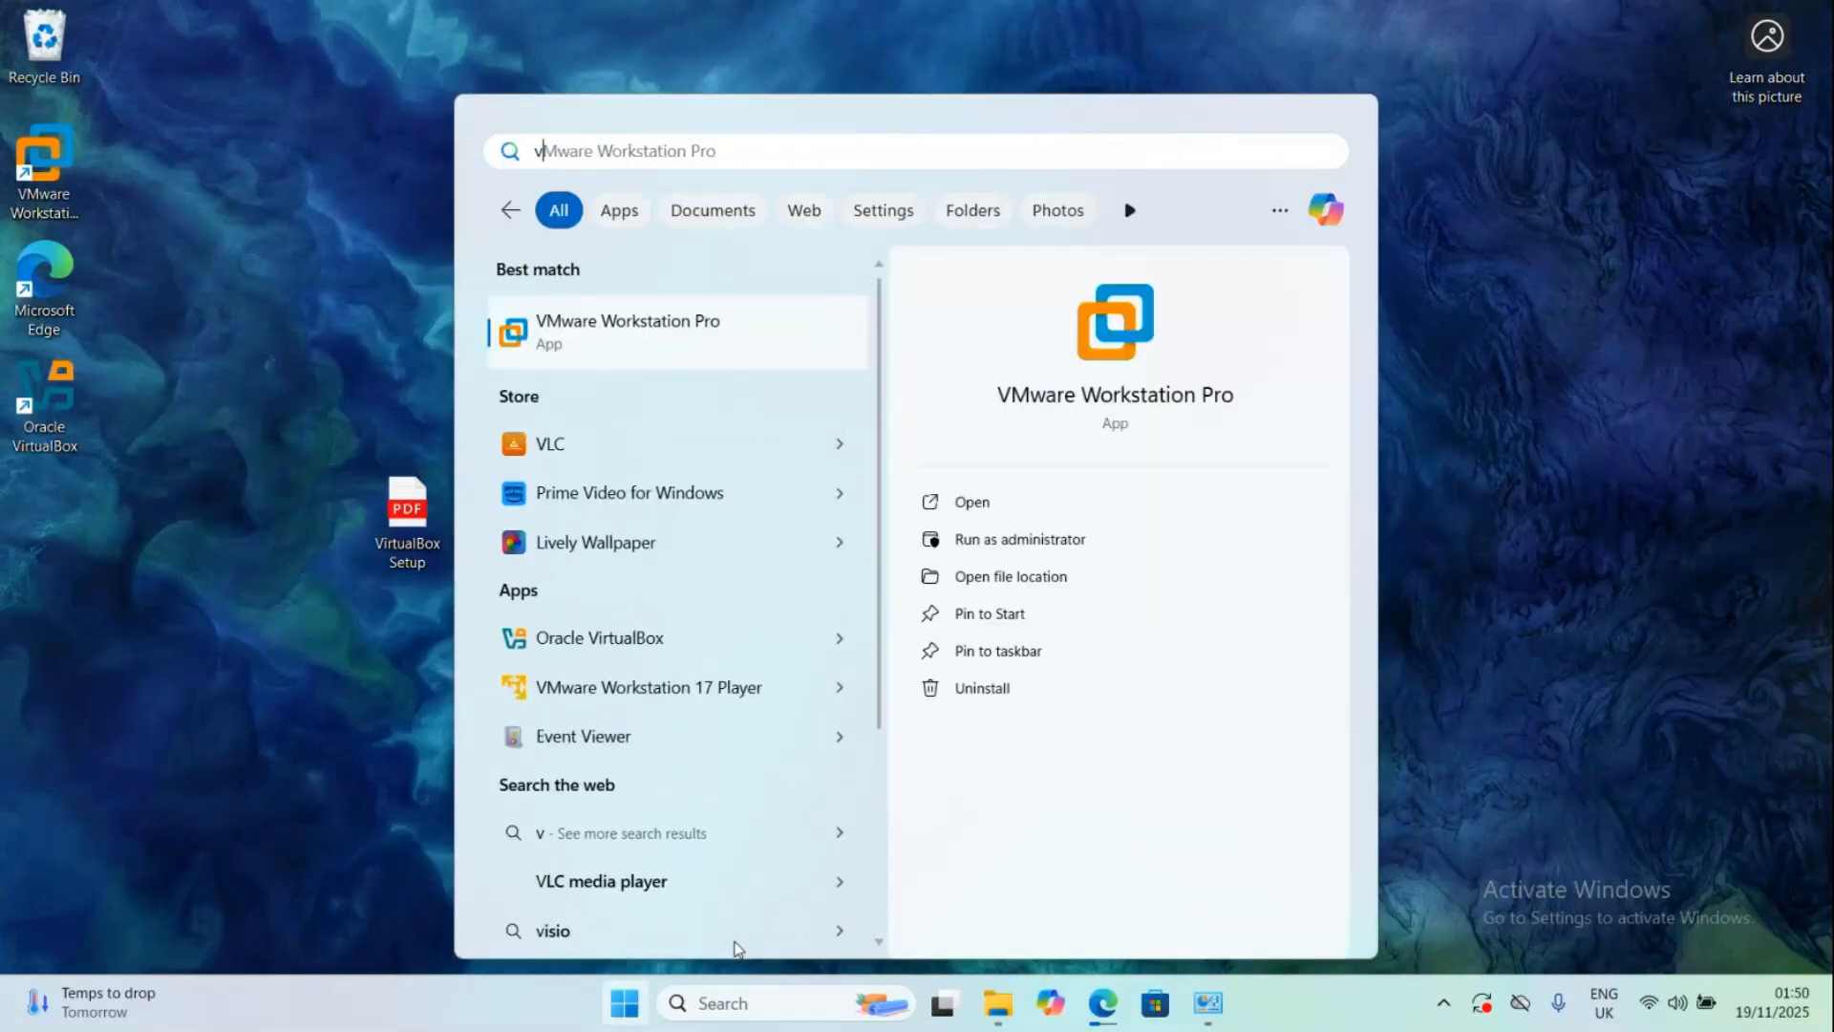
text(ir)
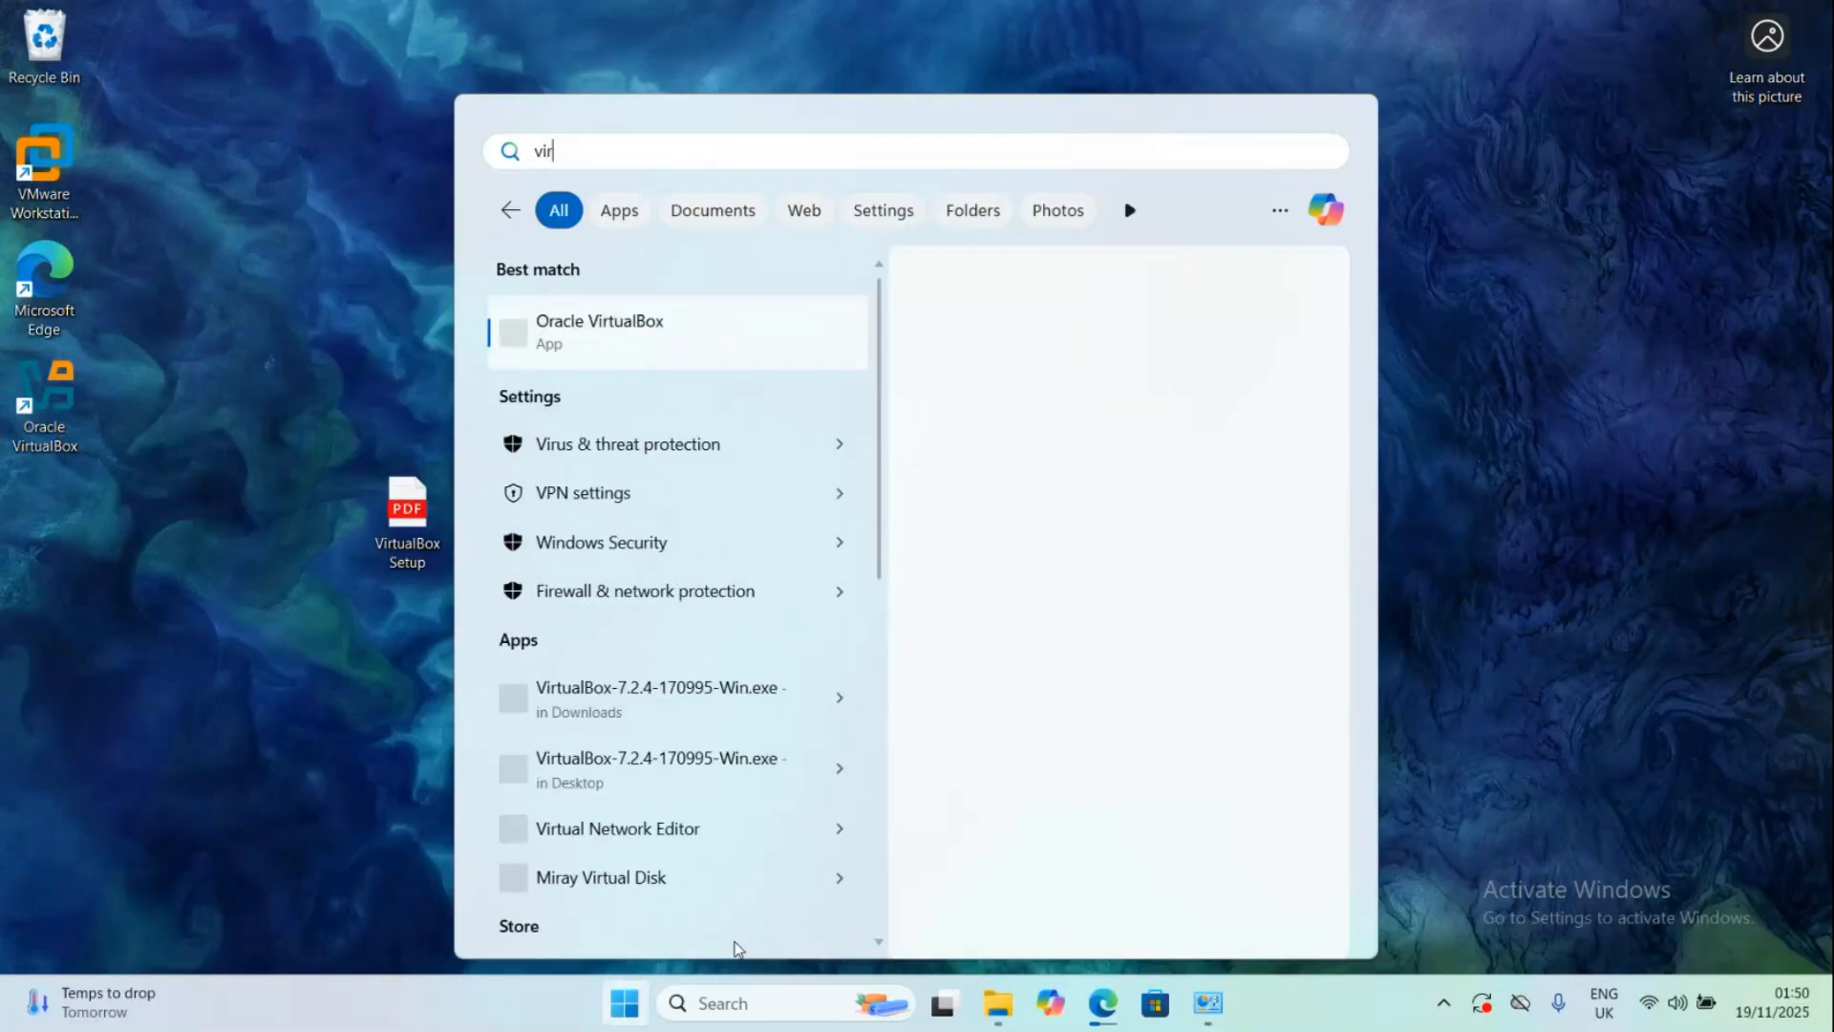
click(46, 455)
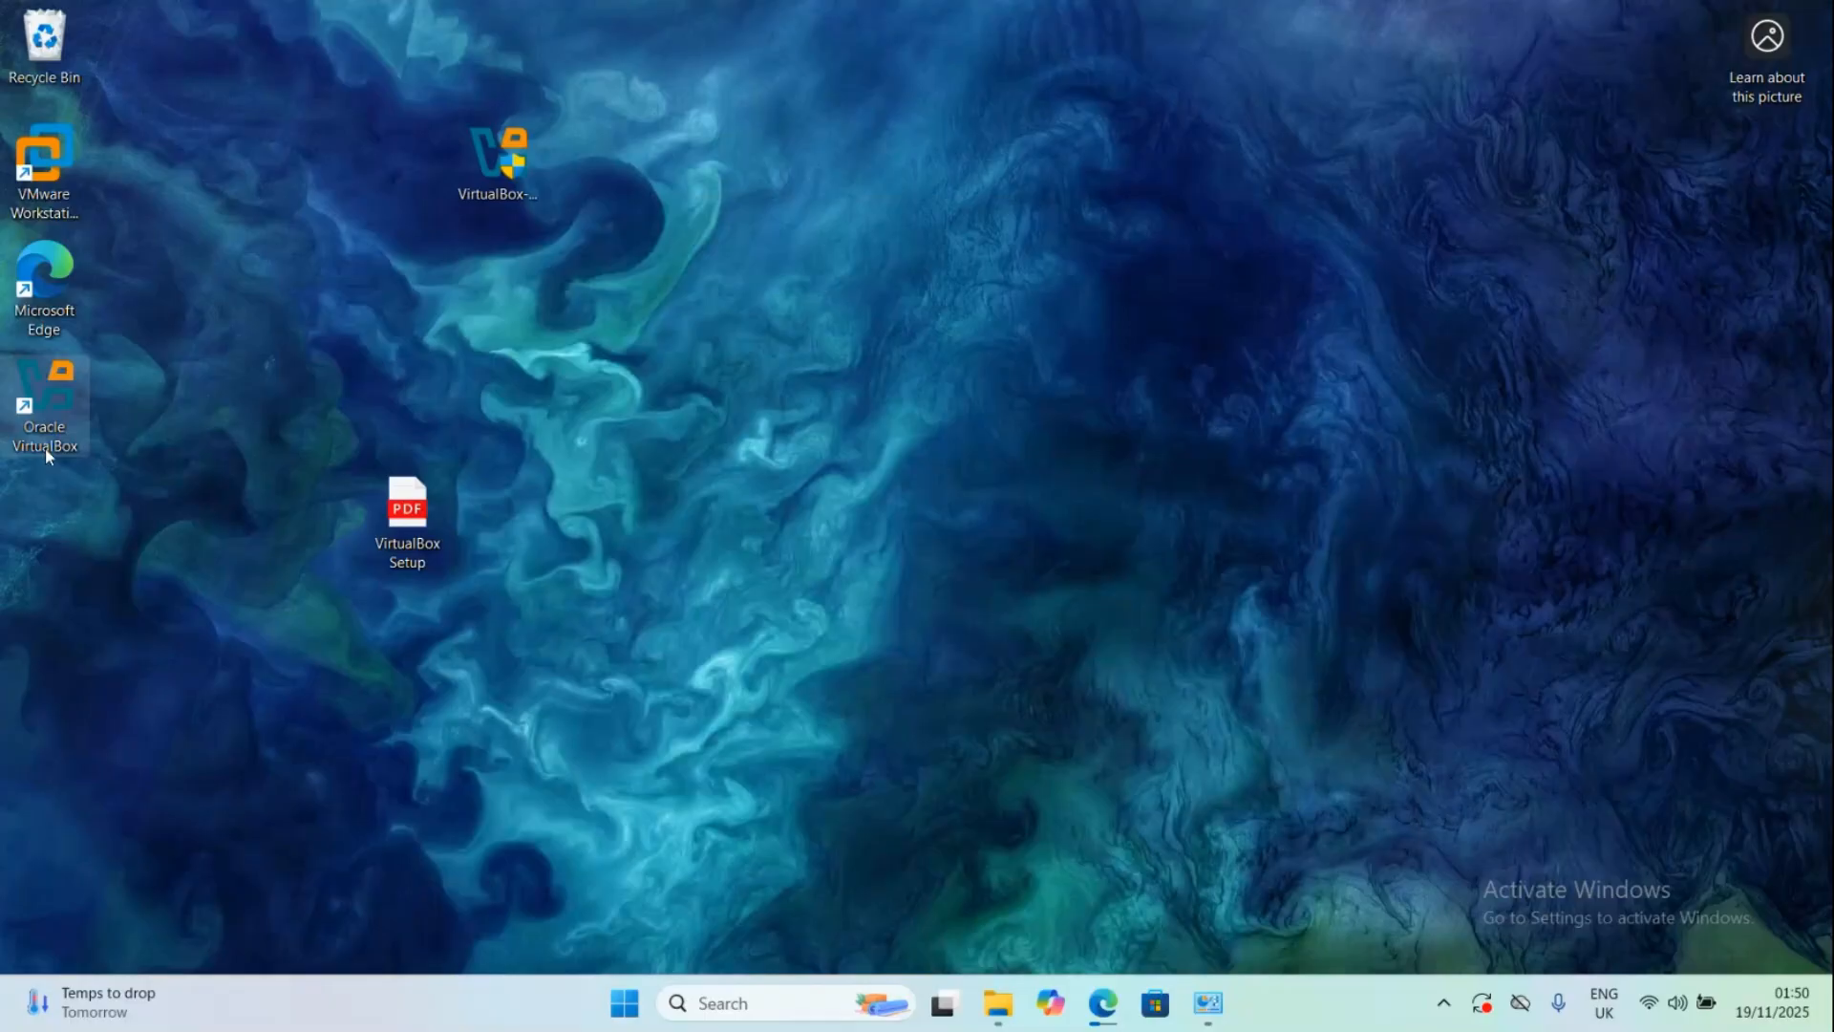
click(46, 449)
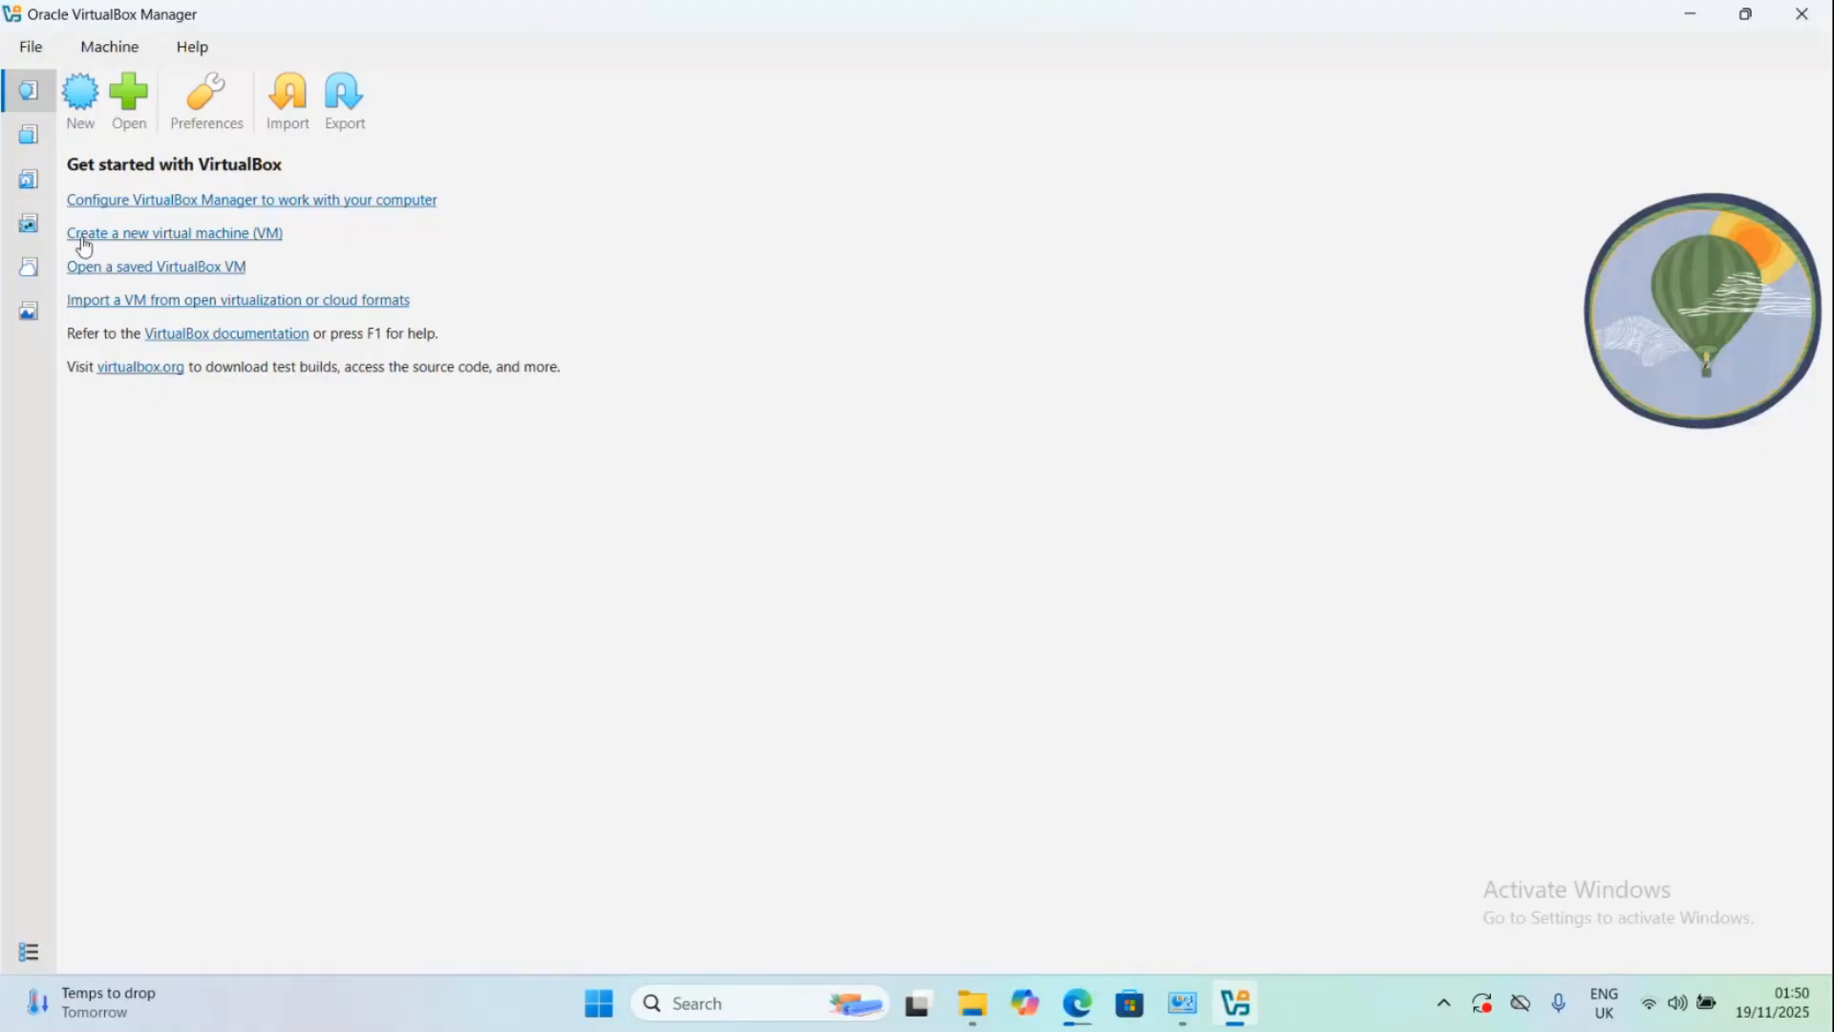
Step: Start creating a new virtual machine and name it Ubuntu_01
click(80, 112)
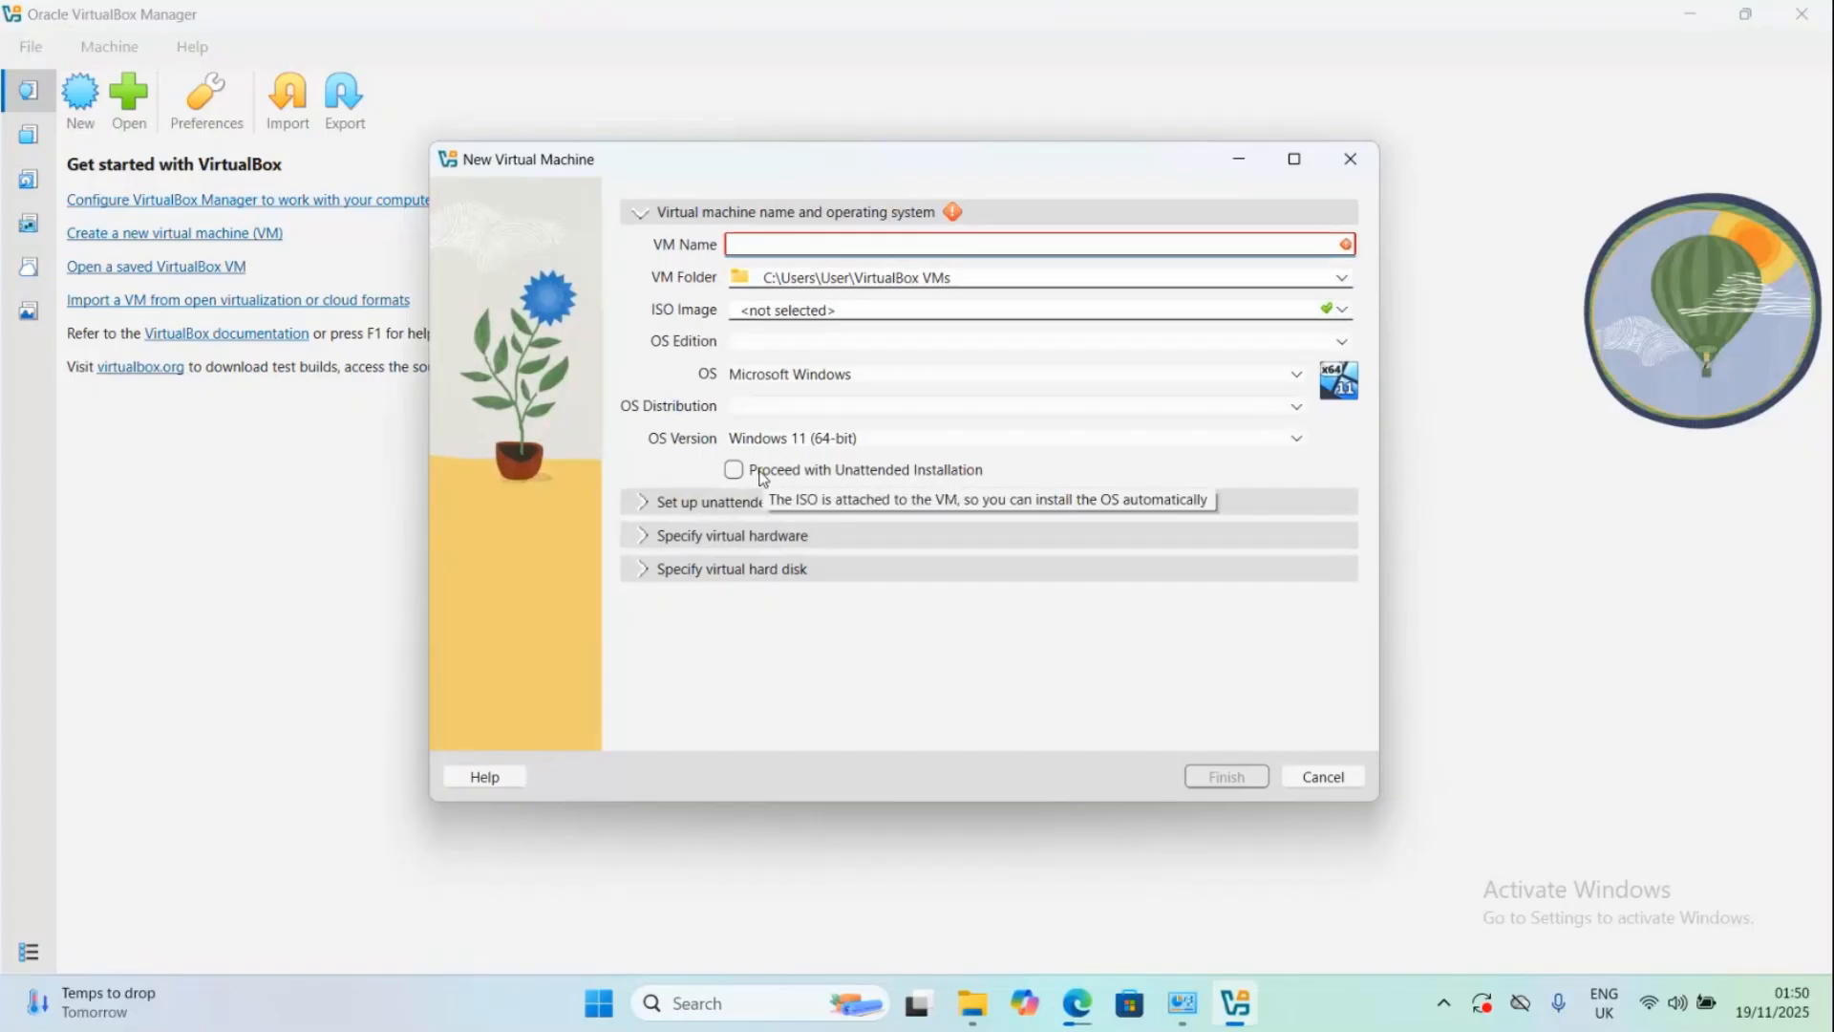
text(Linux)
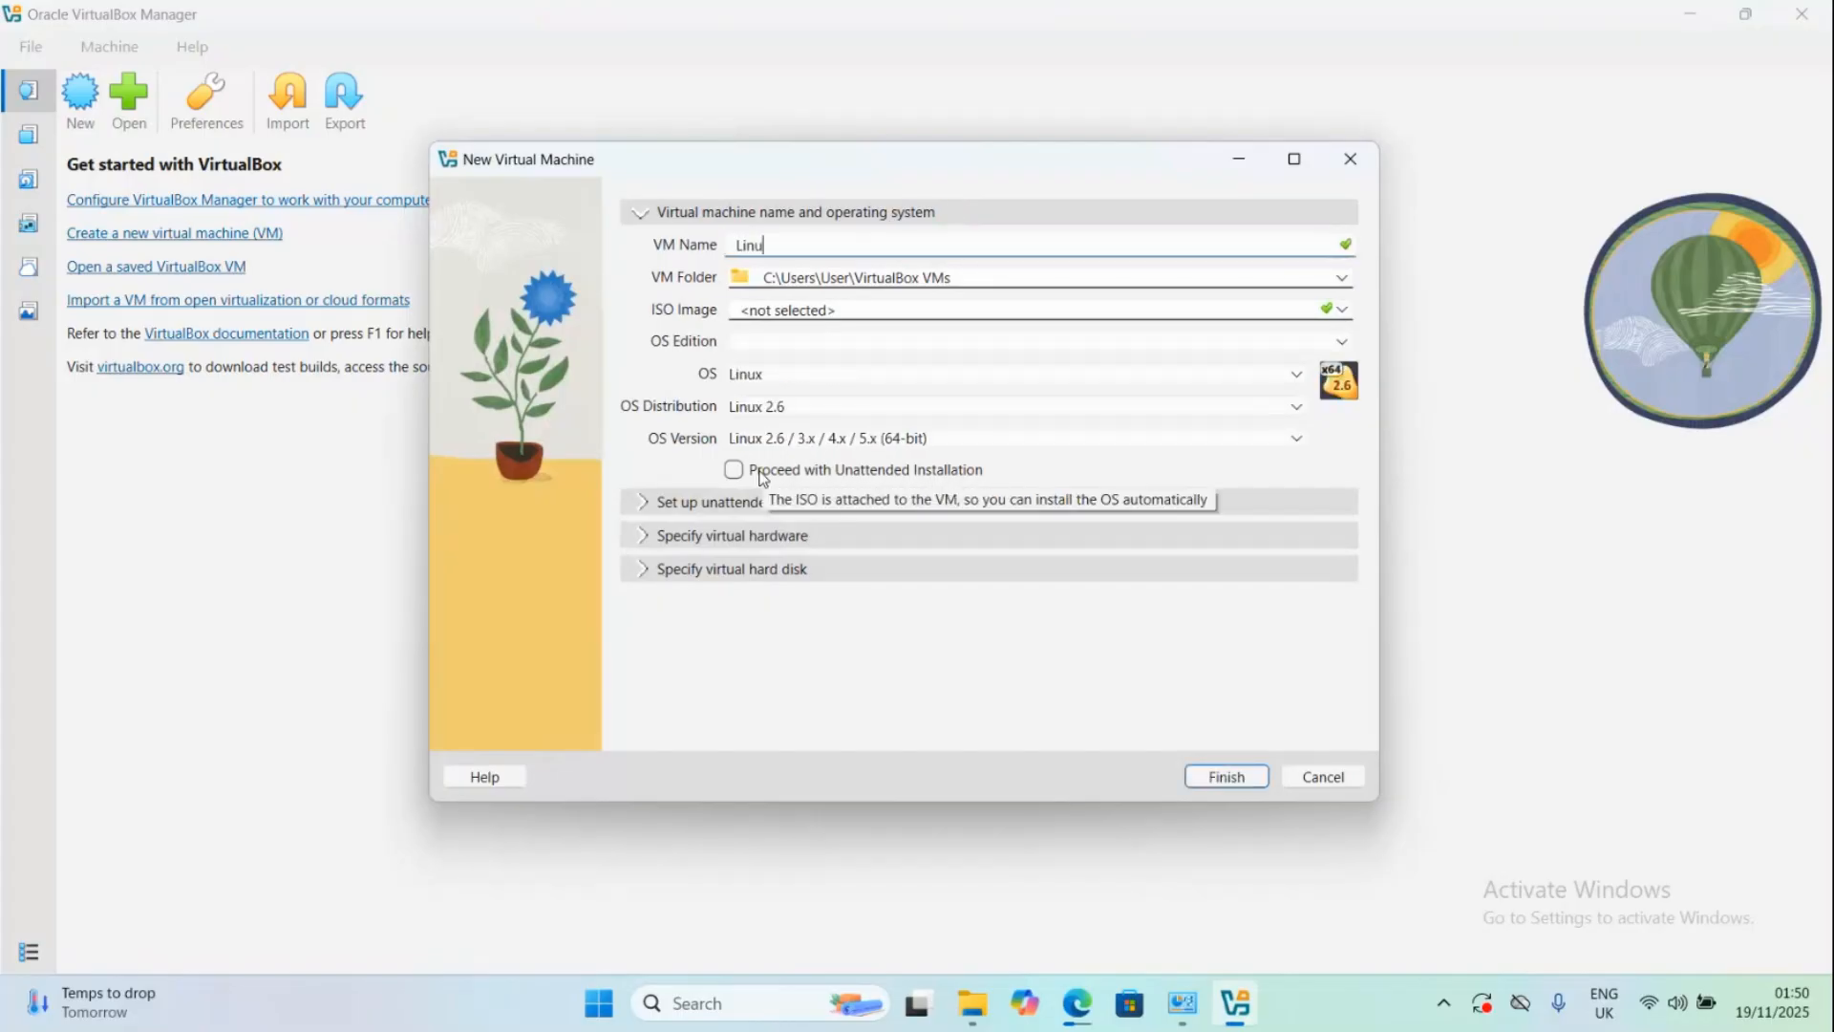
key(BackSpace)
key(BackSpace)
key(BackSpace)
key(BackSpace)
key(BackSpace)
text(Un)
key(BackSpace)
text(buntu)
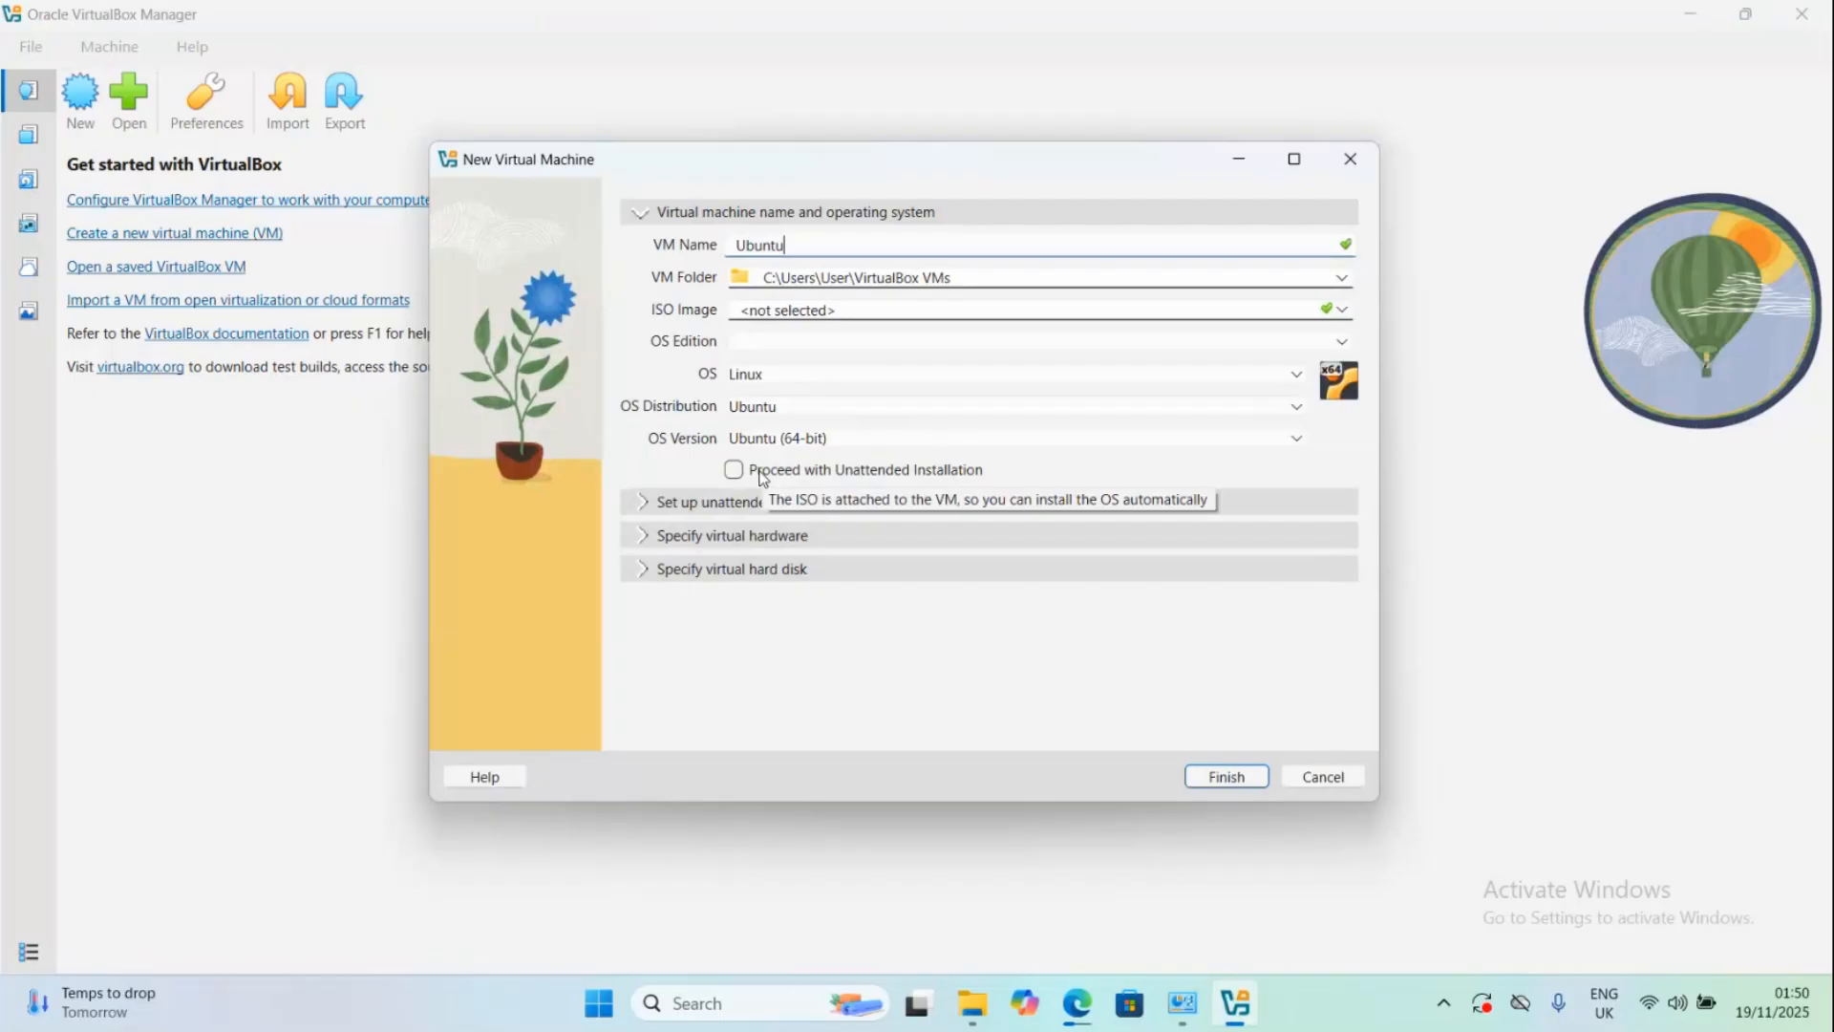
text(_01)
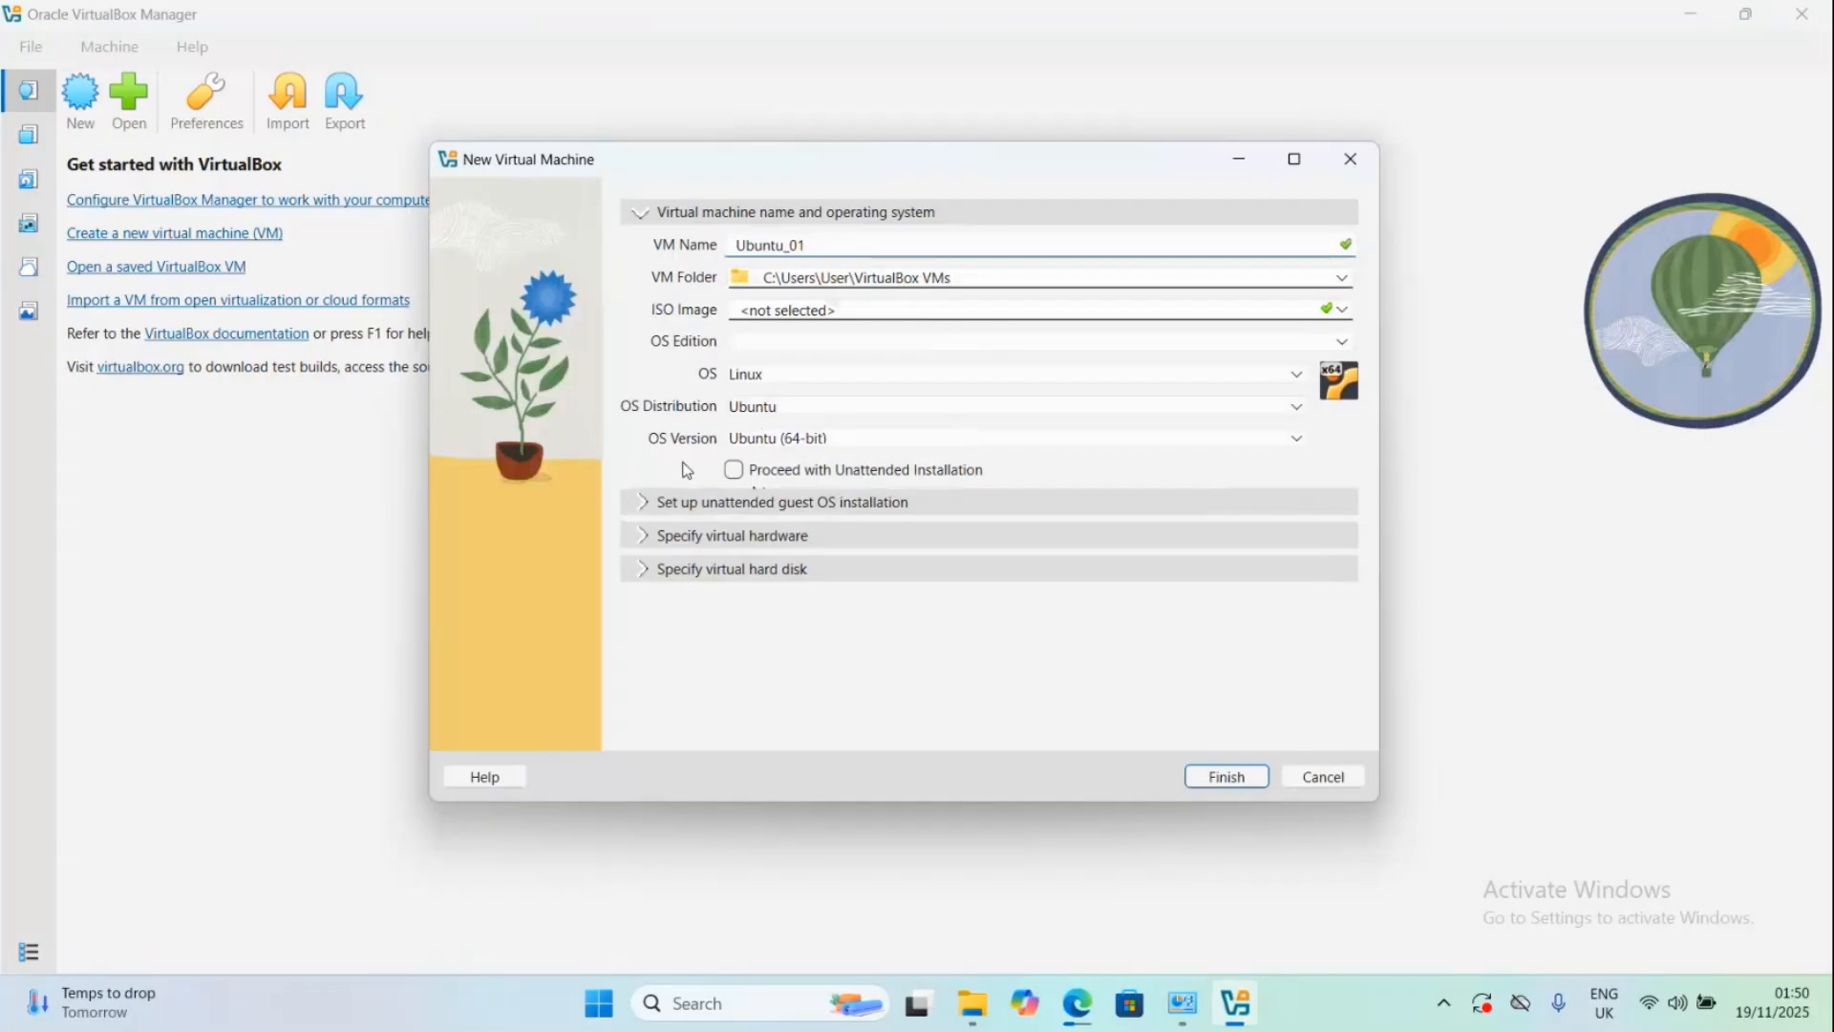
Step: Leave the unattended installation options as they are and set the virtual machine's number of CPUs to 2
click(641, 505)
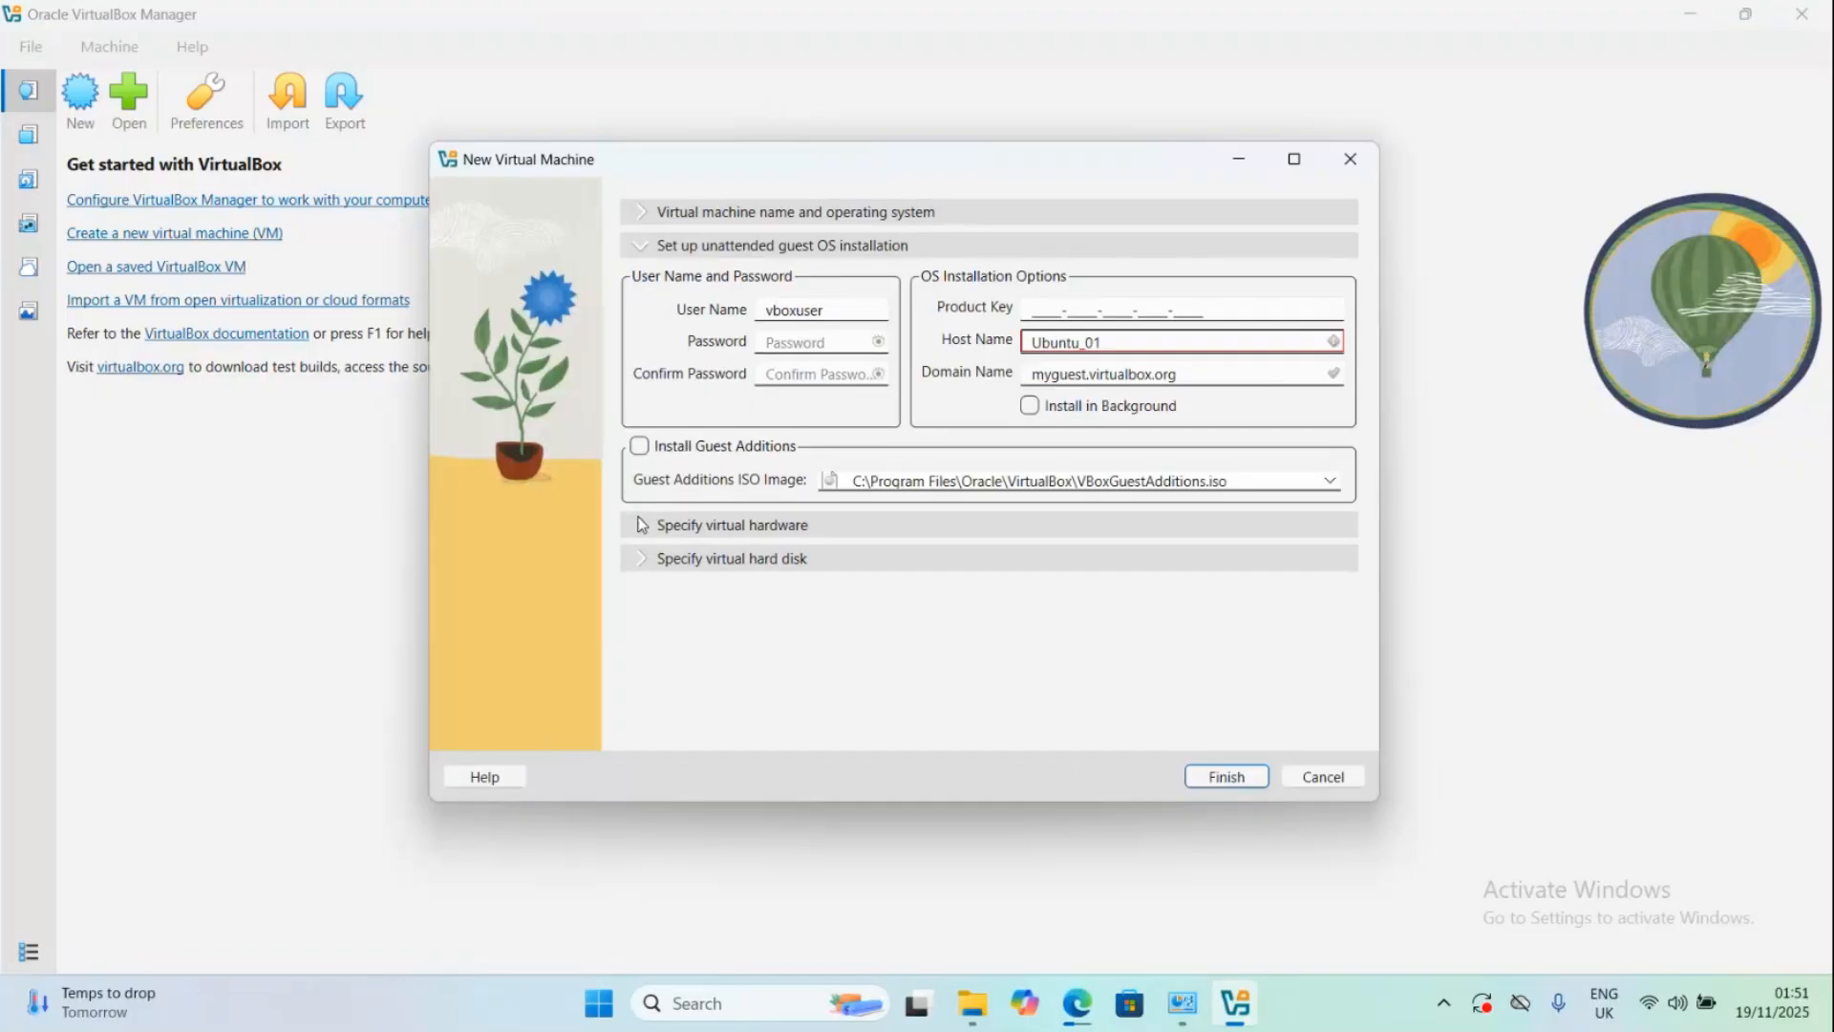
click(643, 532)
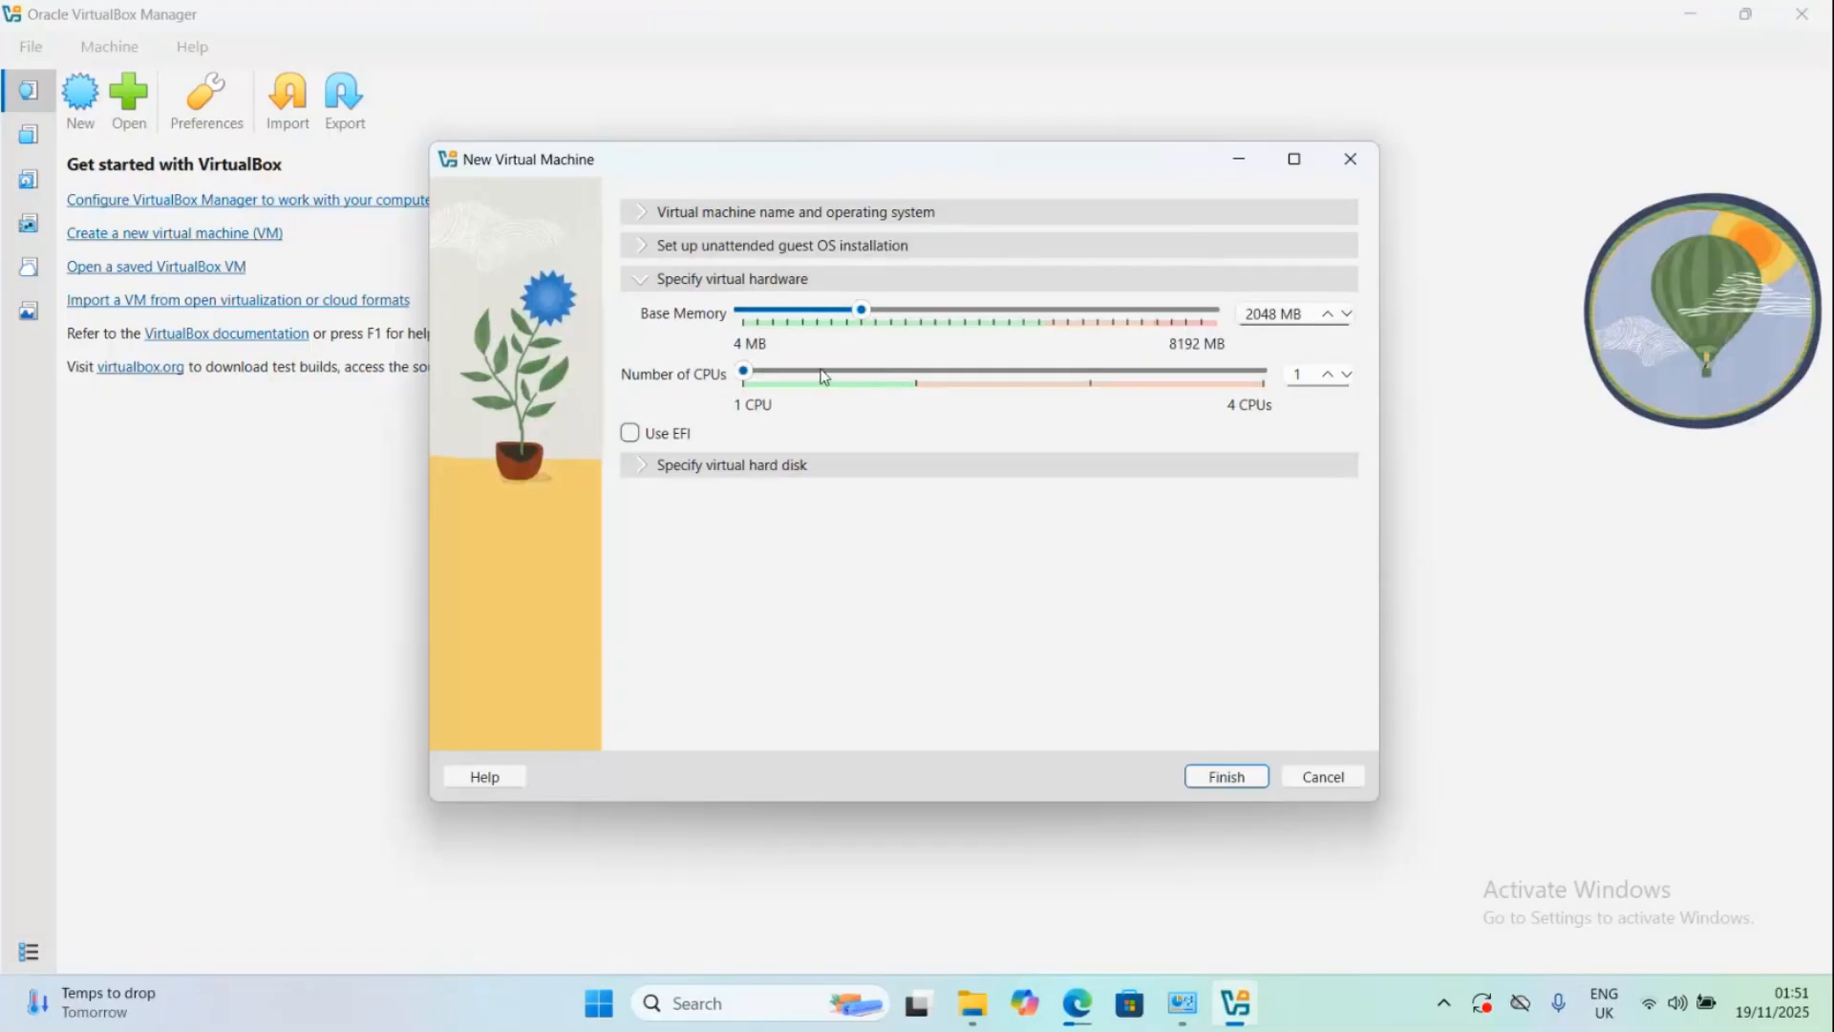
click(1327, 375)
Step: Keep a new 25 GB VDI virtual hard disk for Ubuntu_01 and finish creating the virtual machine
click(655, 468)
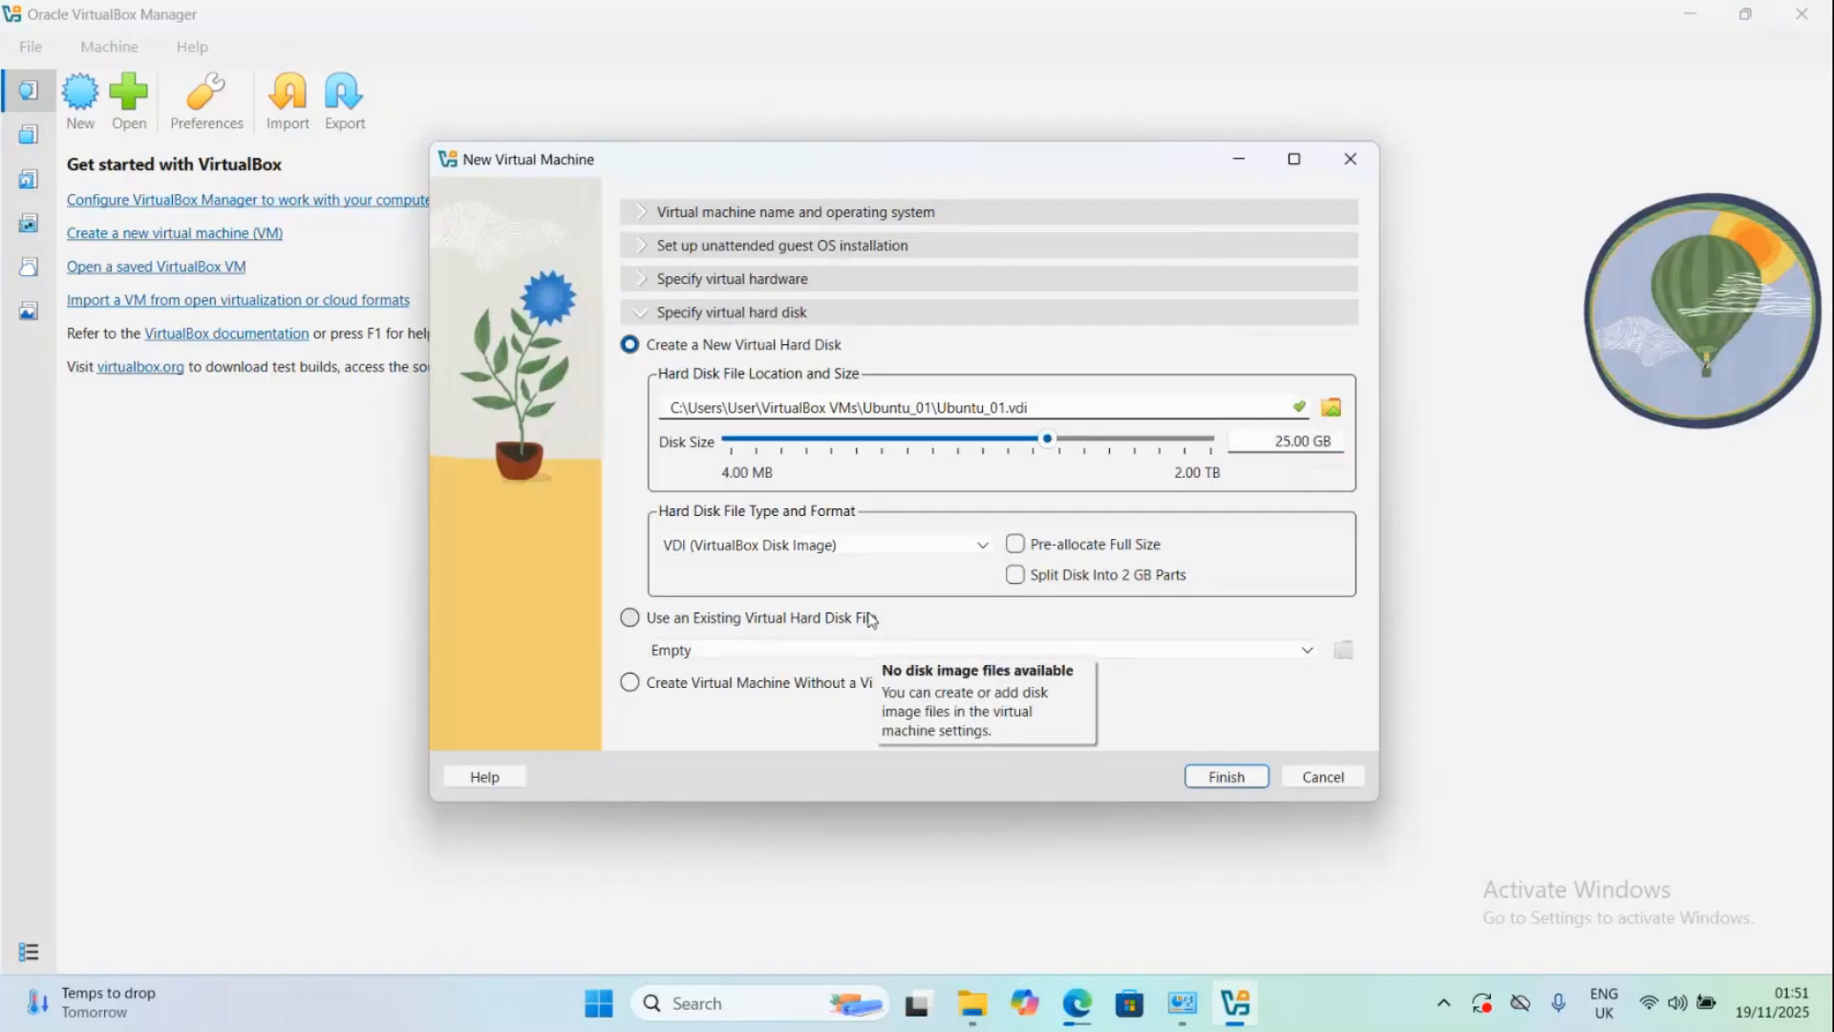
click(853, 554)
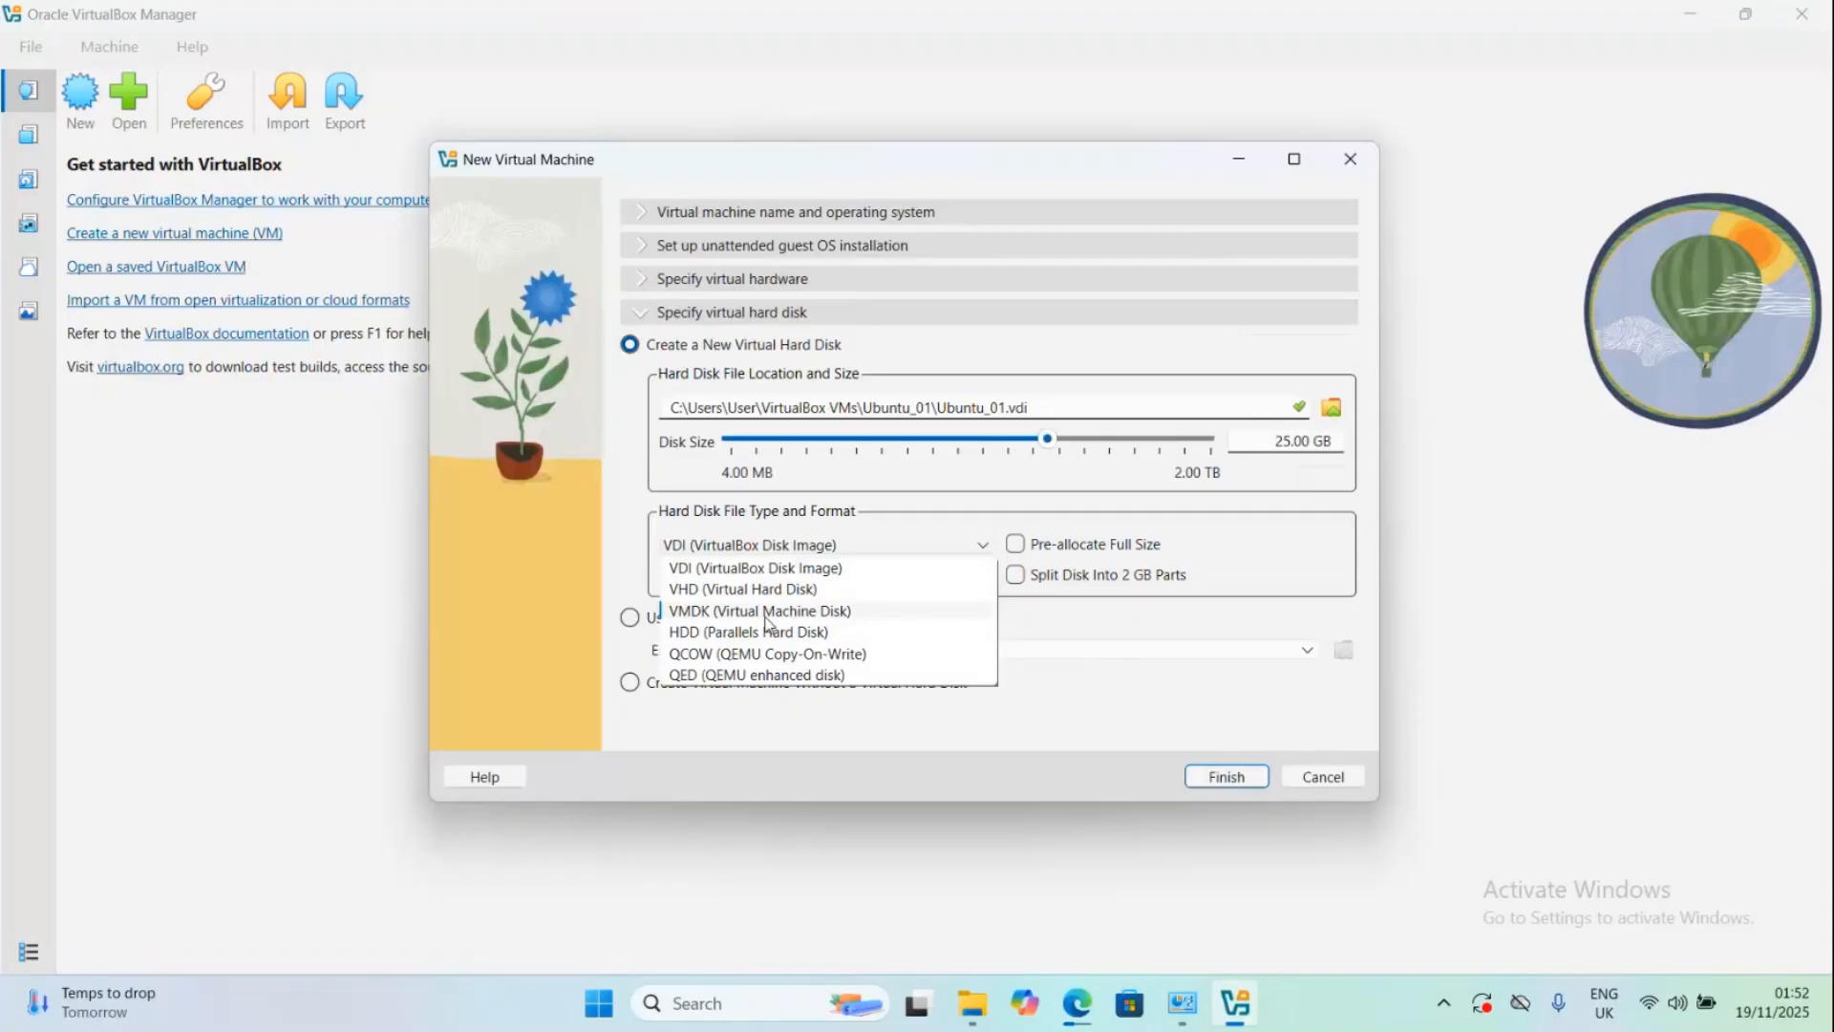
click(1010, 628)
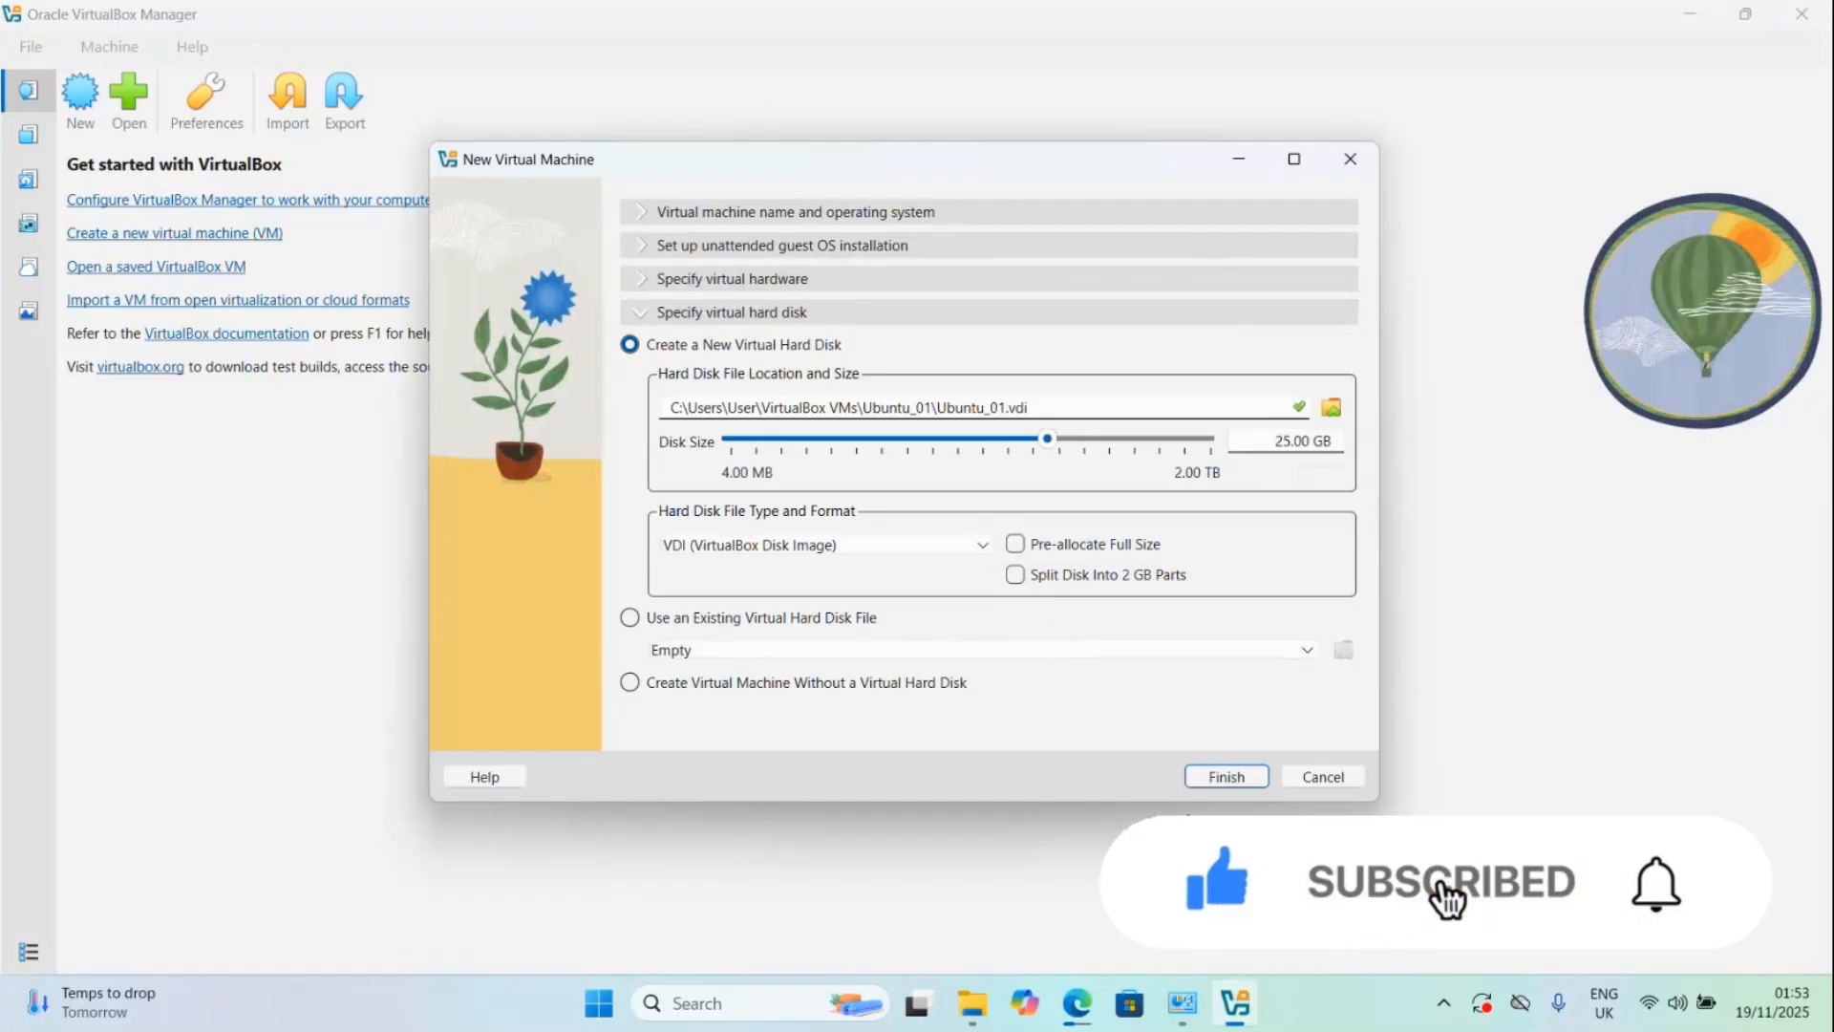
click(1236, 783)
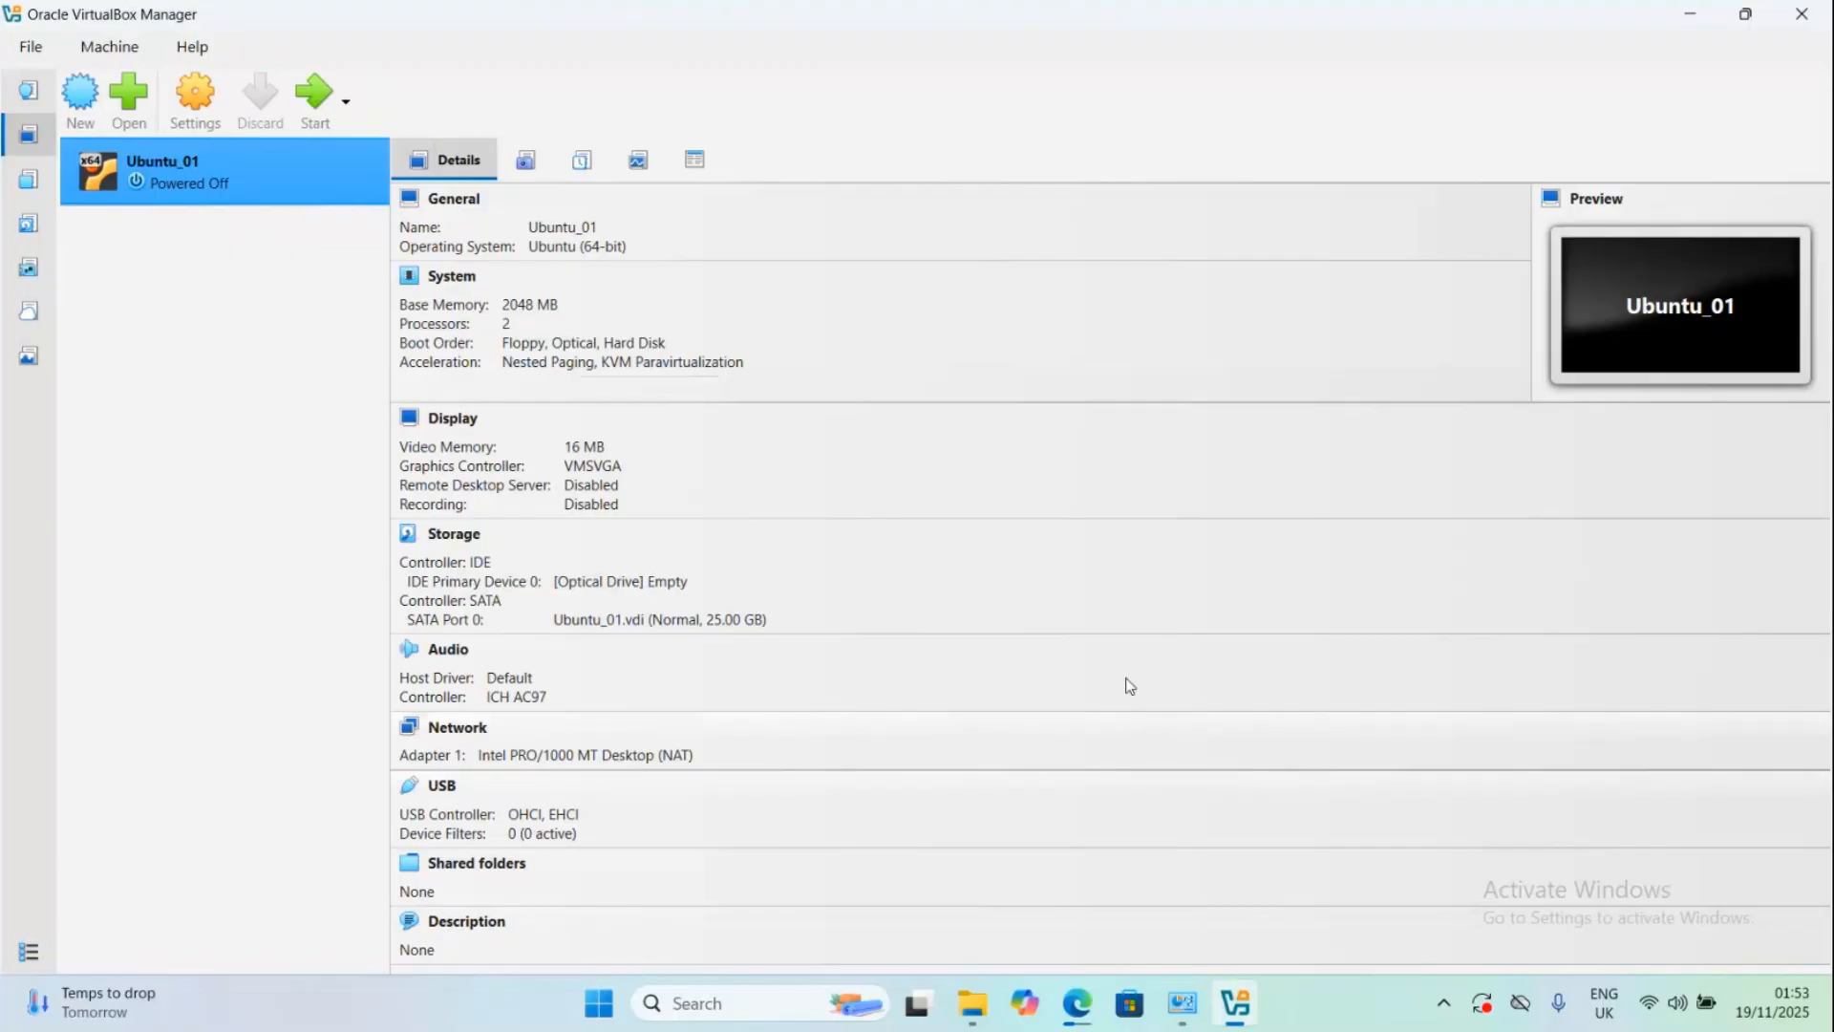
Step: Set the shared clipboard to Bidirectional in the general features settings of Ubuntu_01
click(456, 202)
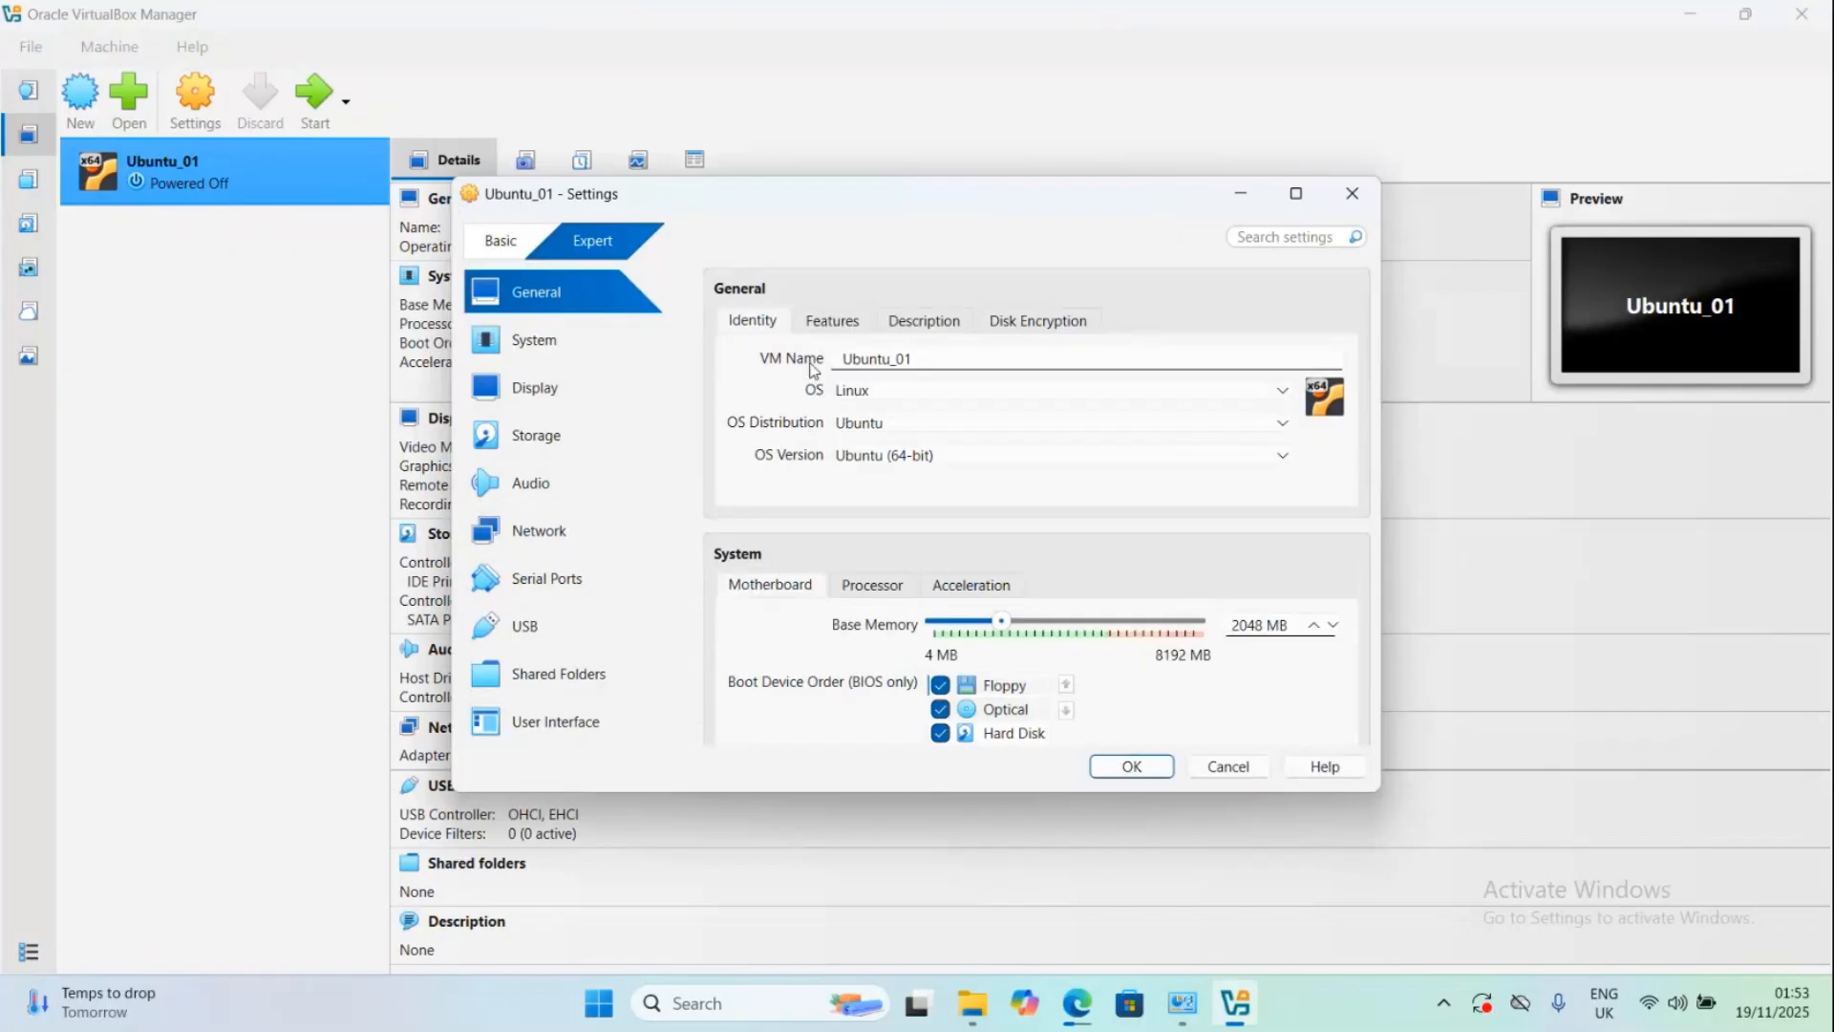
click(848, 326)
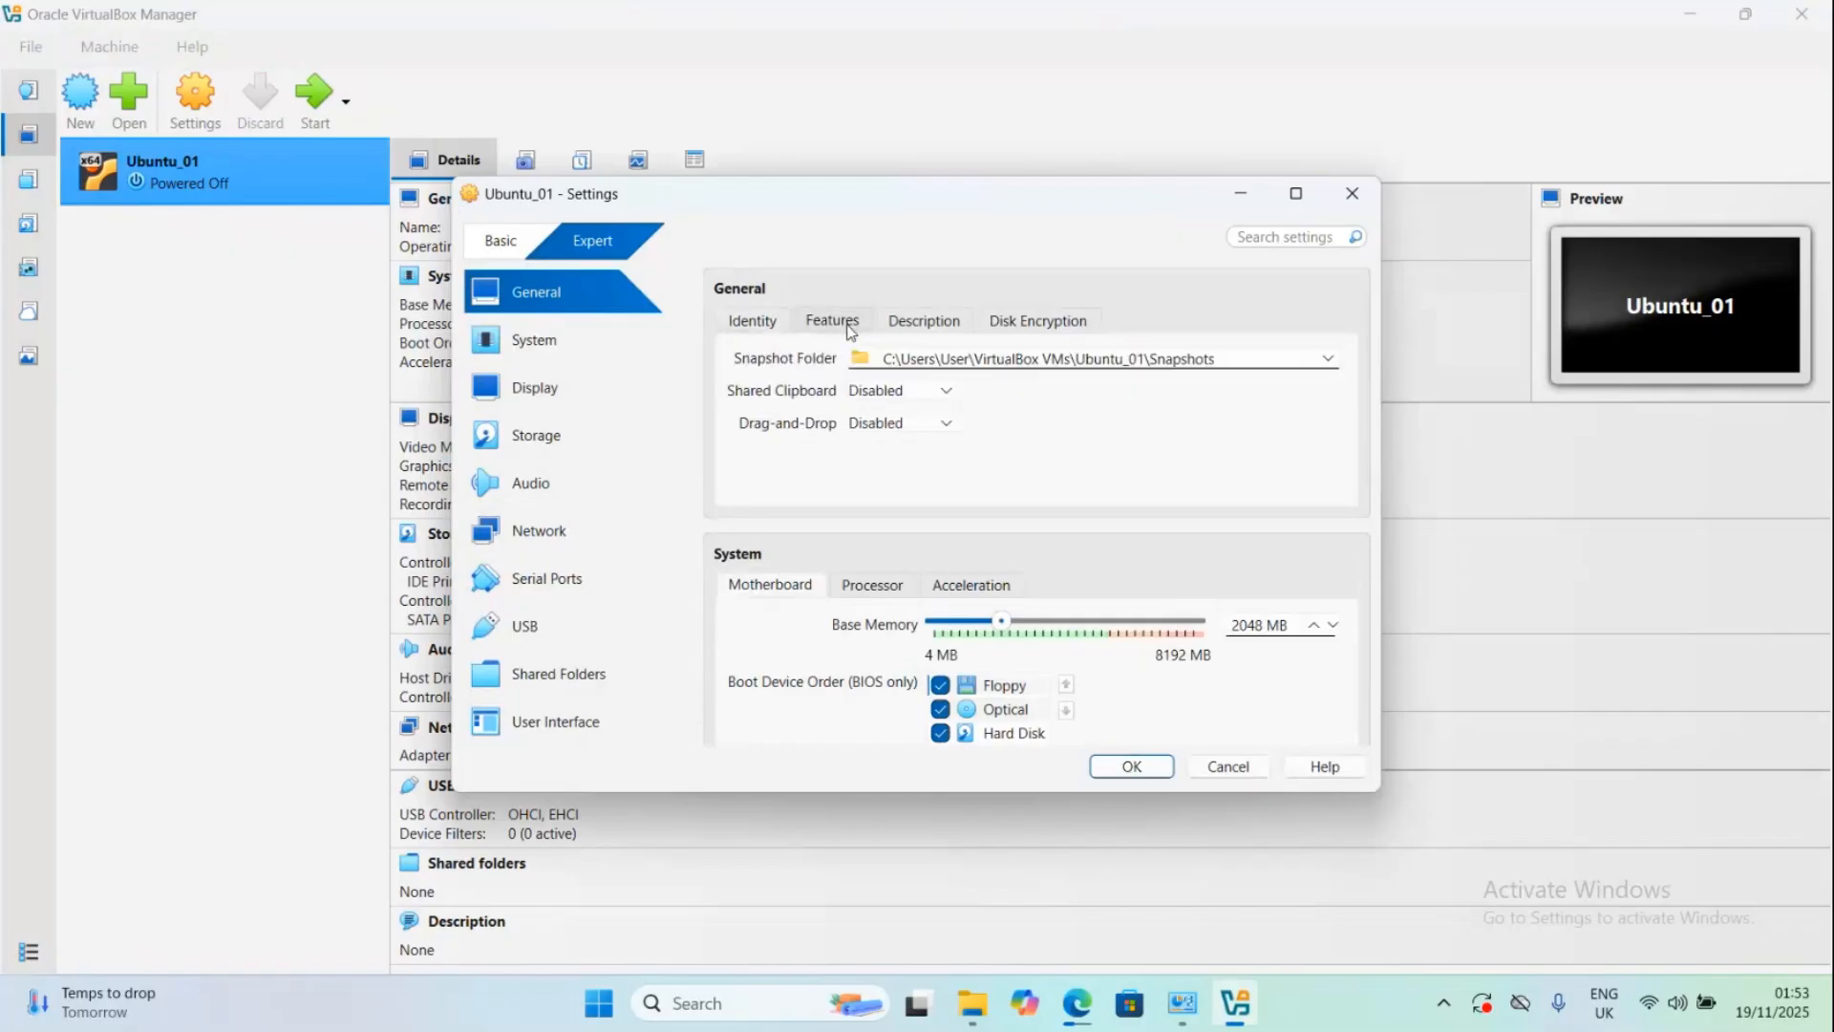
click(915, 402)
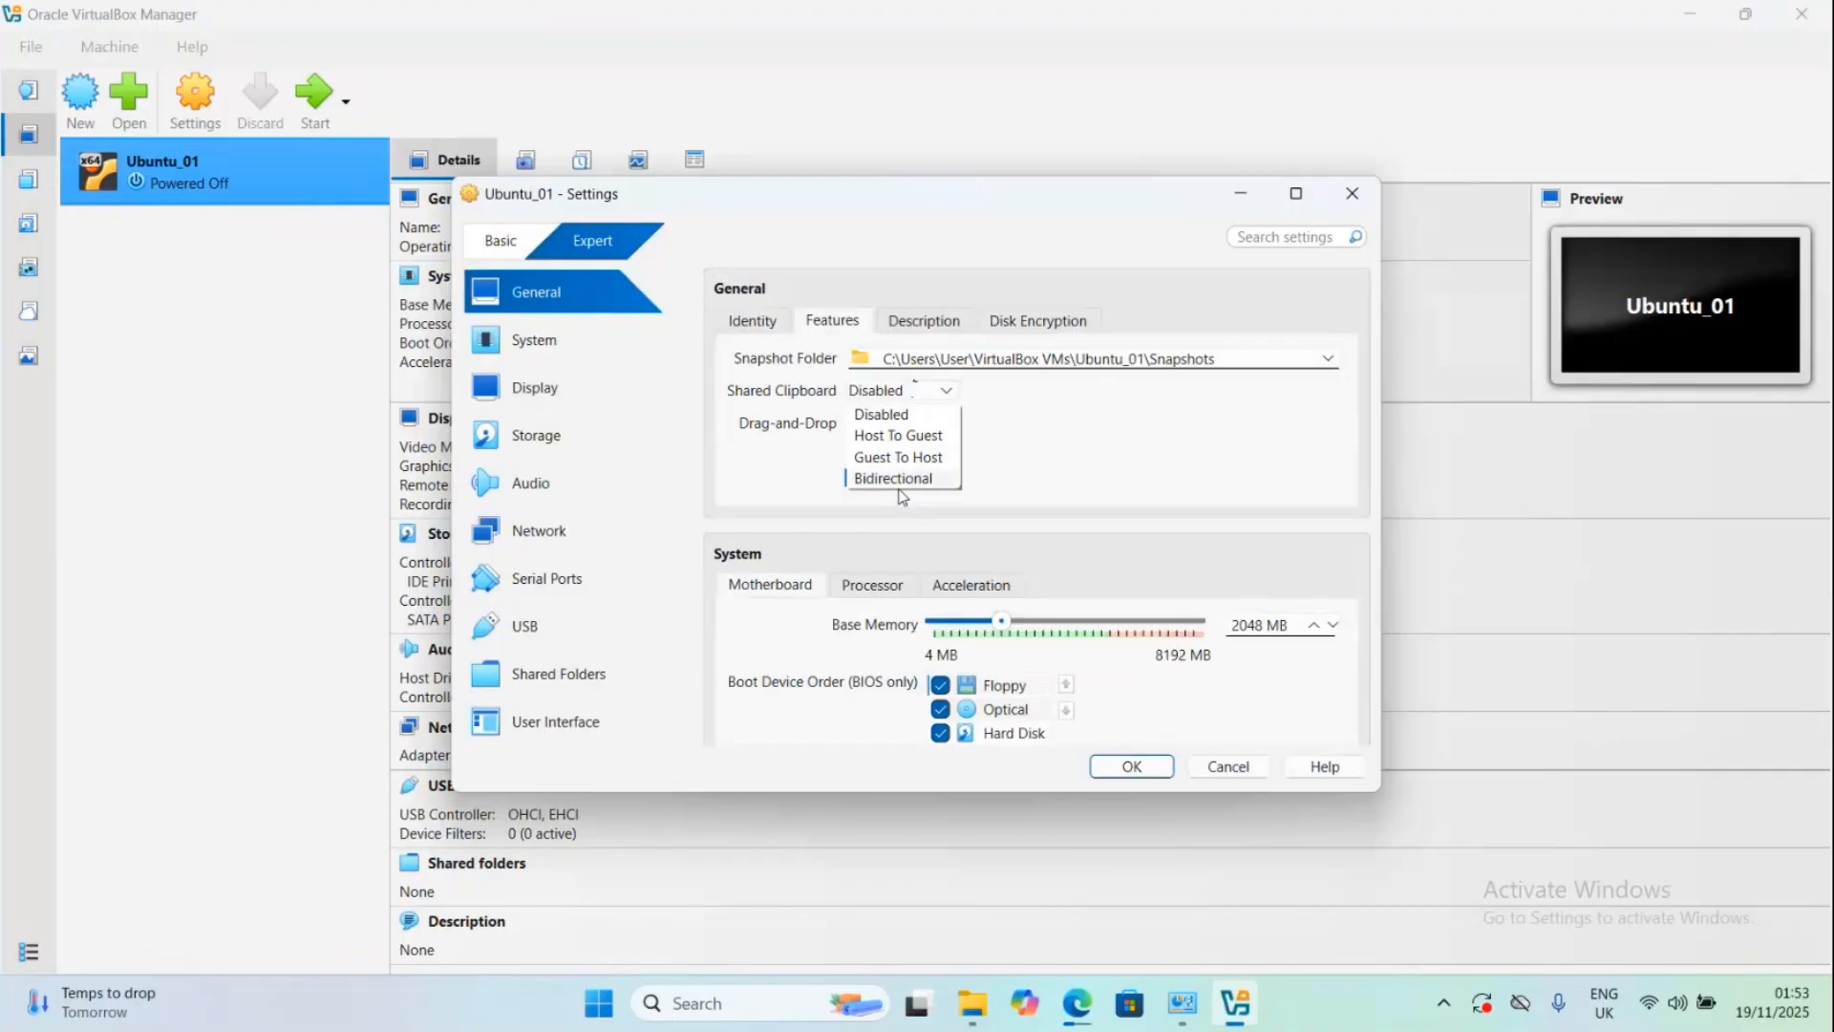
click(898, 481)
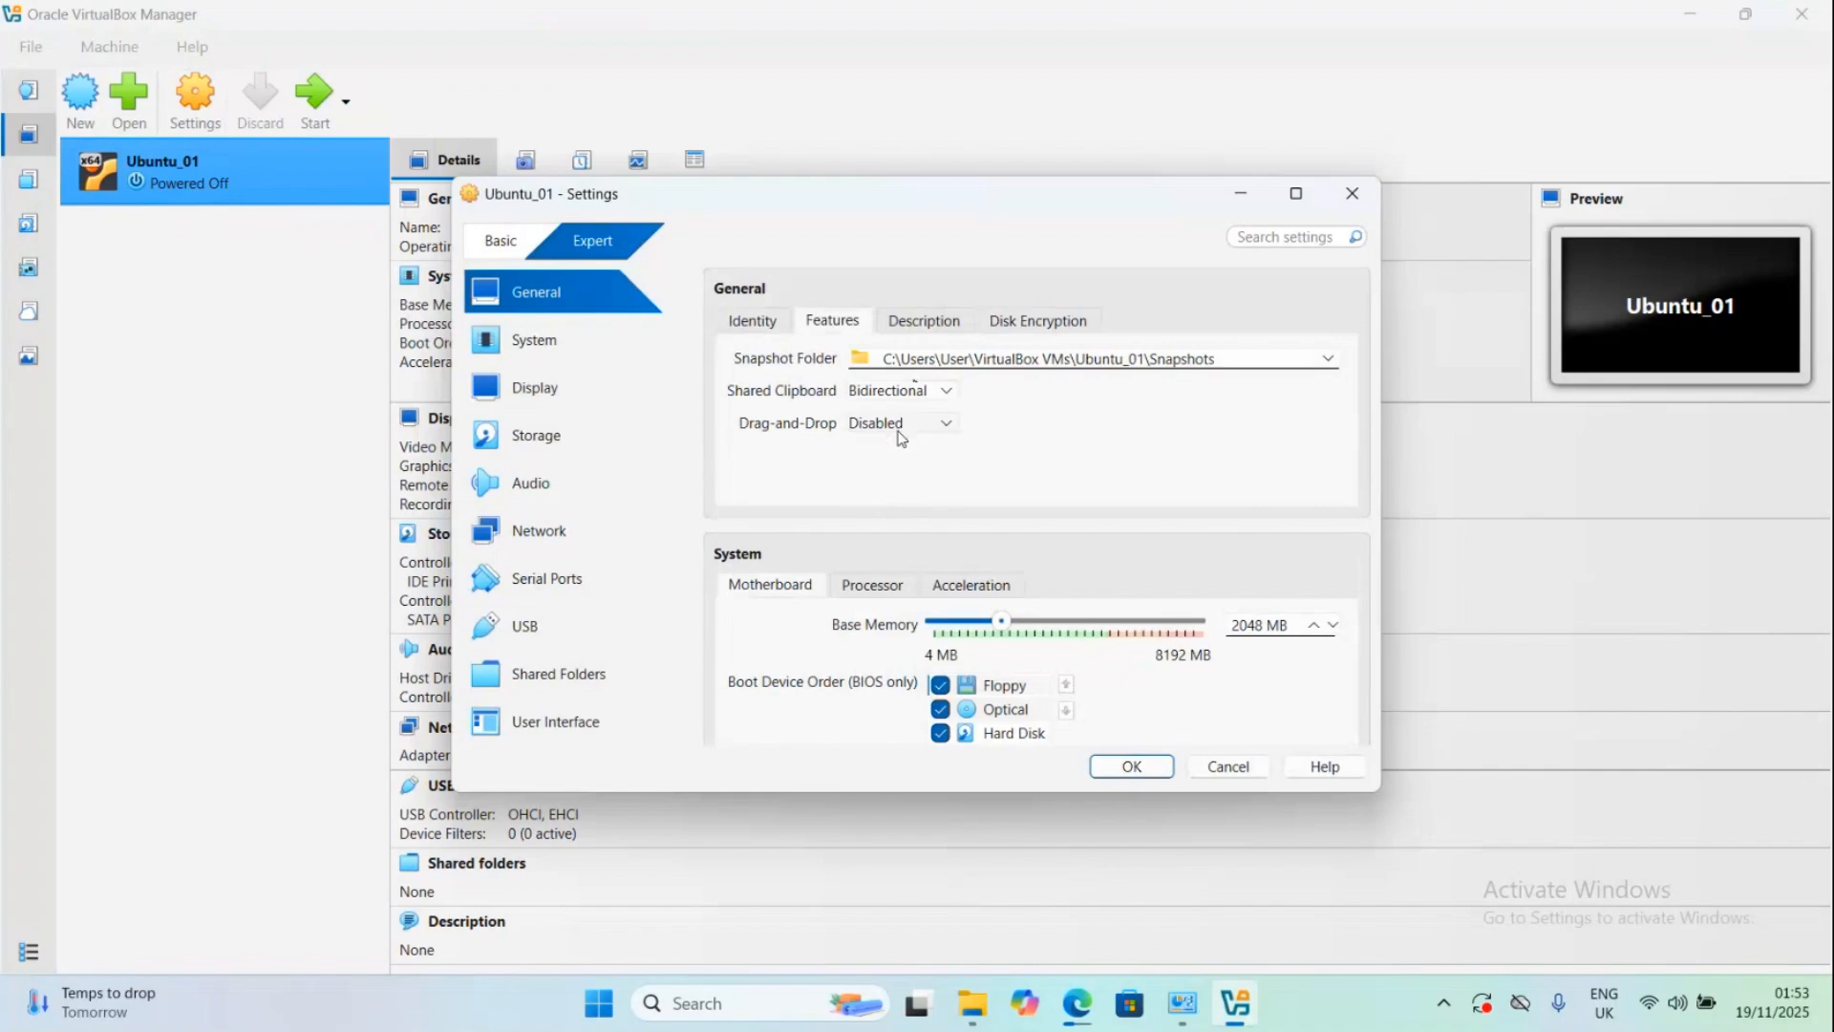
Step: Set drag-and-drop to Bidirectional for Ubuntu_01 and look over its description, system and display settings
click(901, 430)
click(907, 514)
click(923, 320)
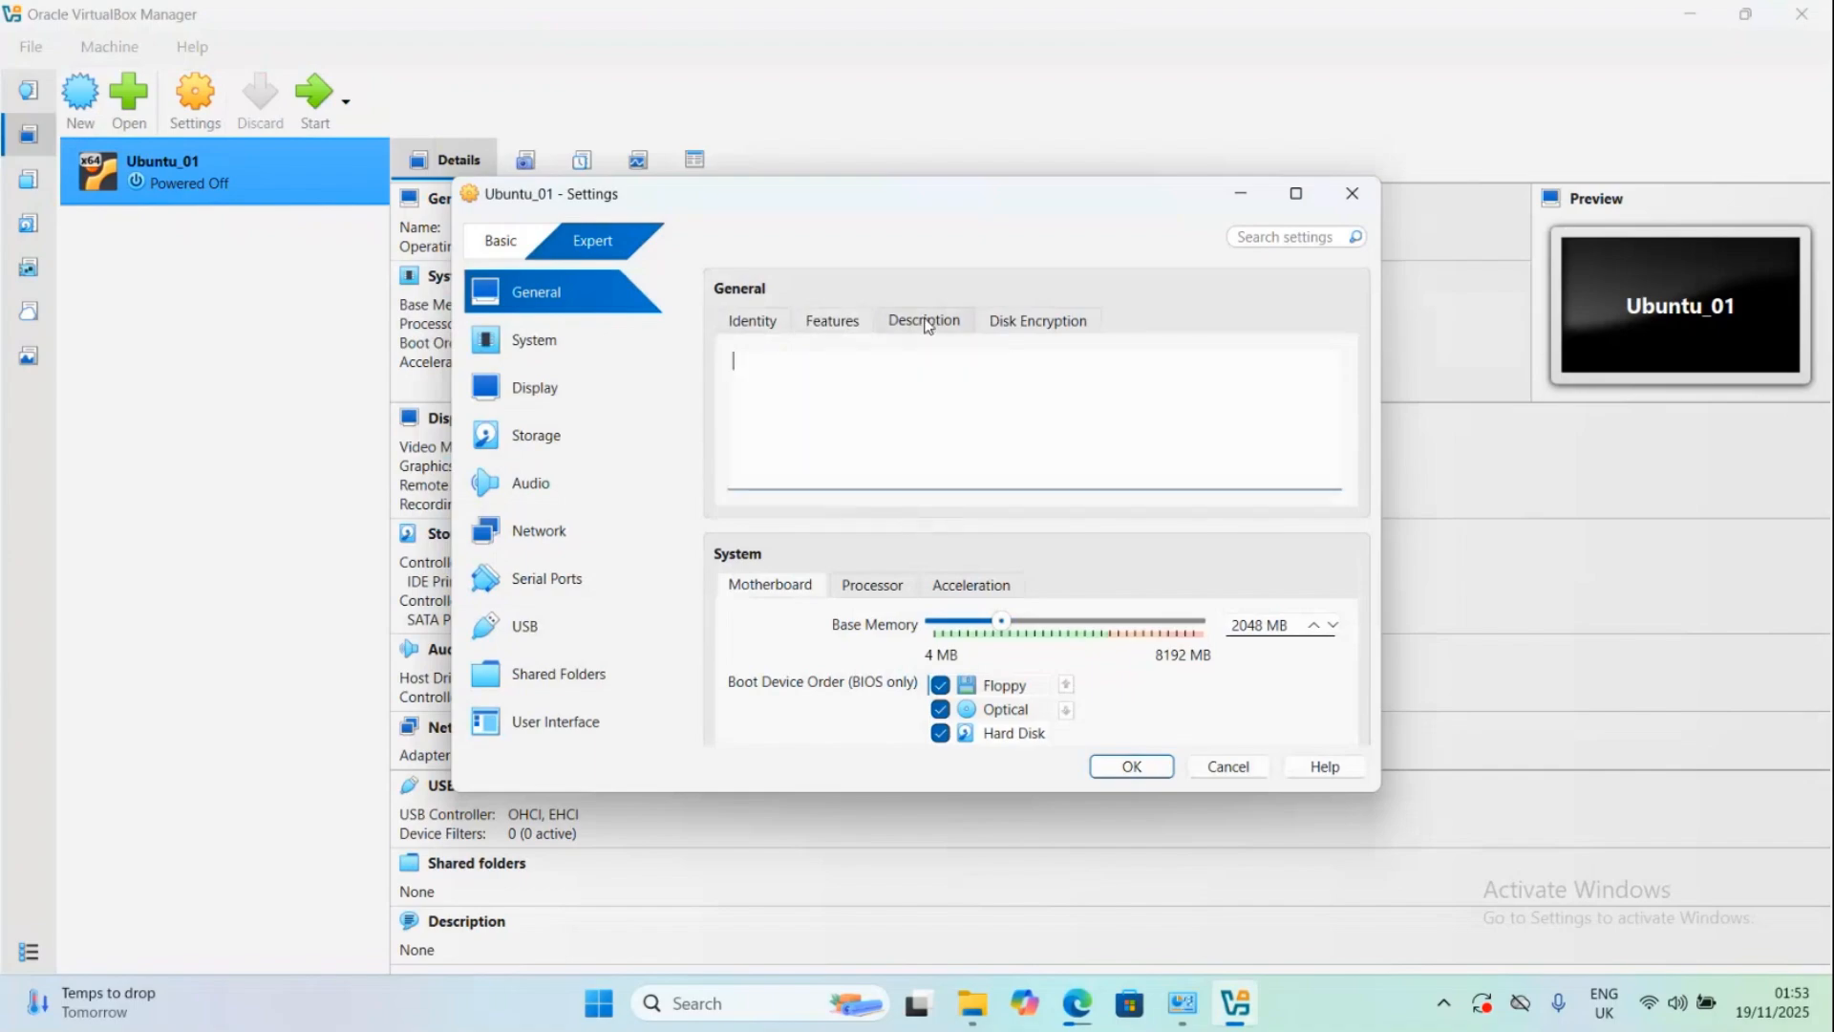
click(828, 362)
click(533, 346)
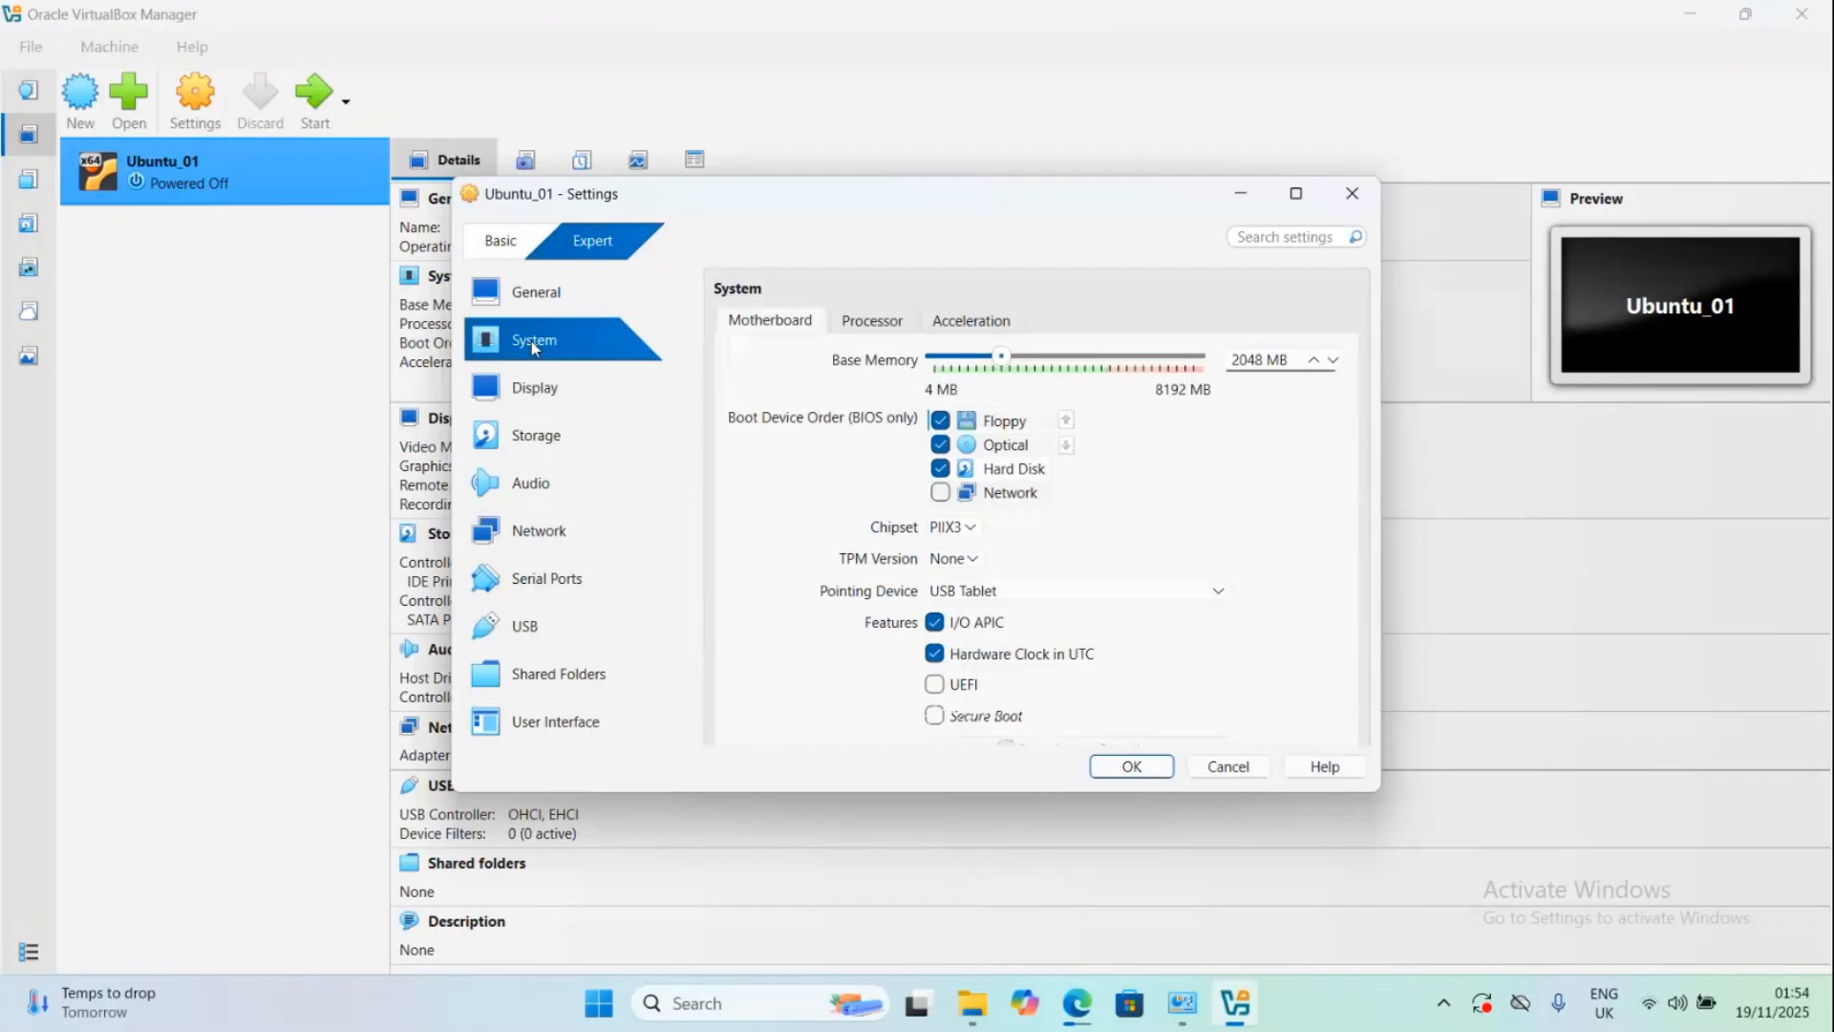
click(542, 403)
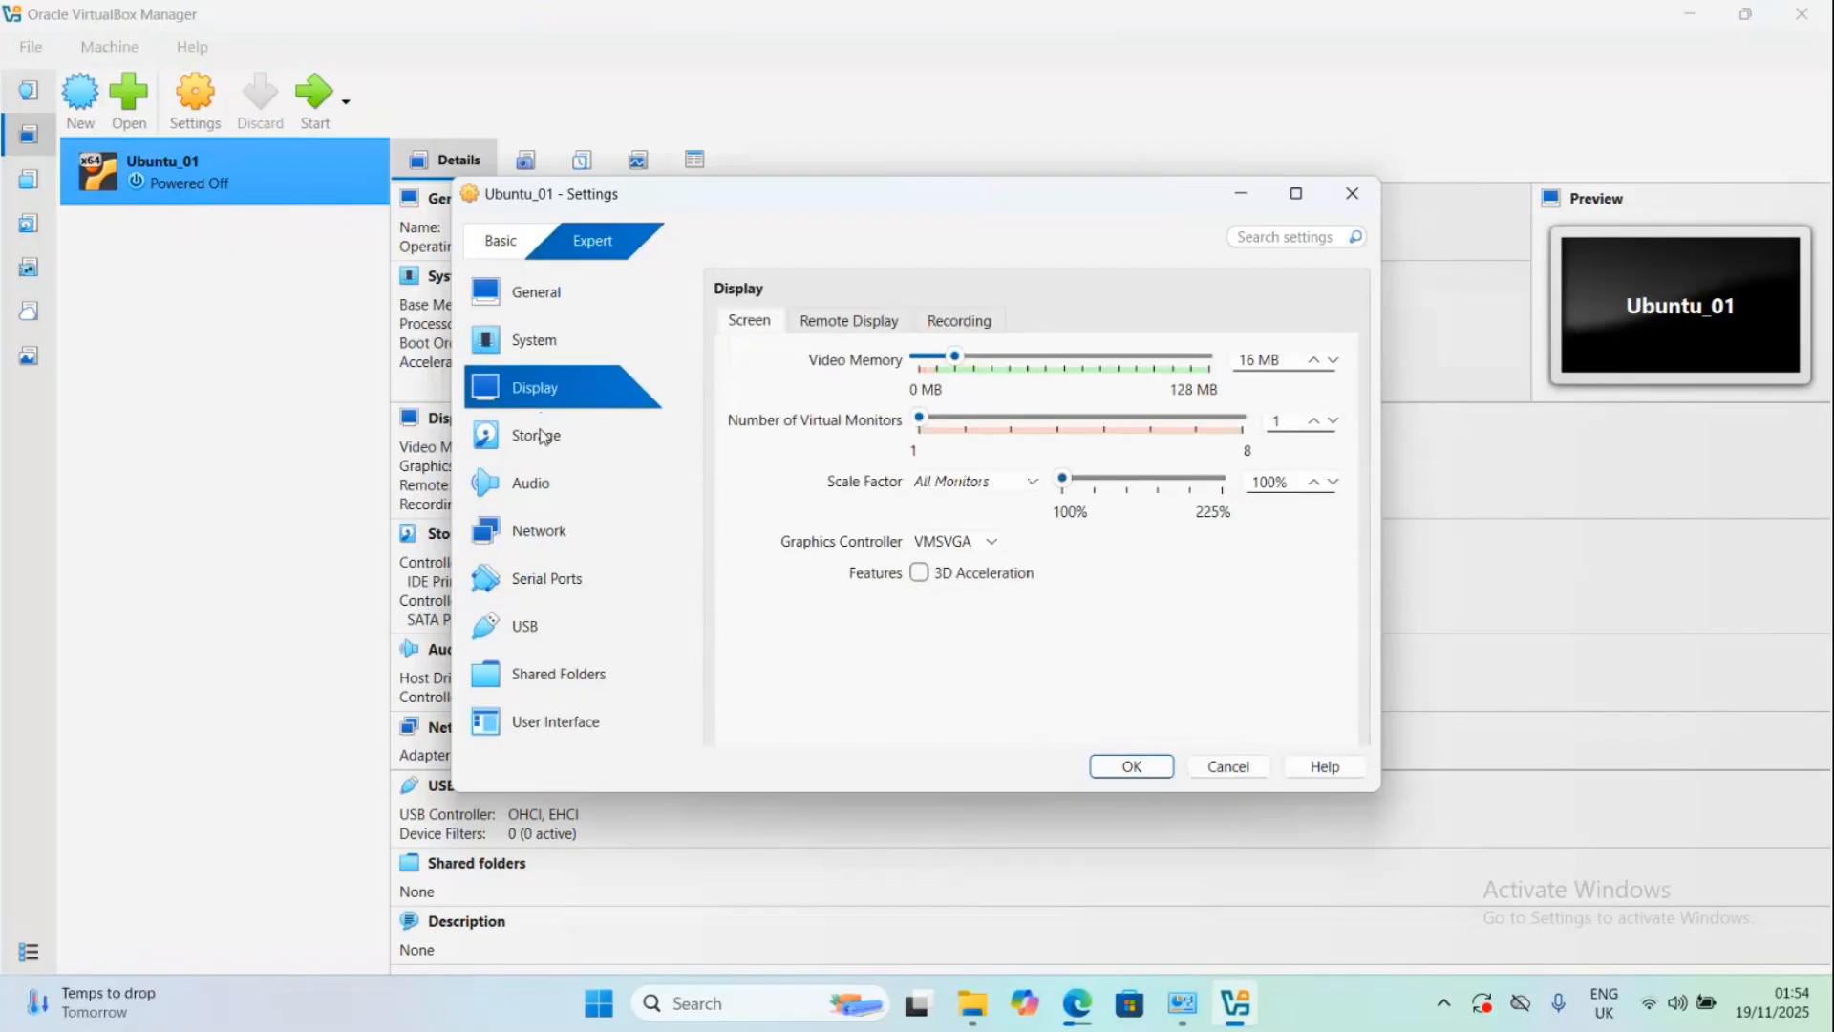
Step: Attach the ubuntu-22.04.5-desktop-amd64.iso disk file from Downloads to the empty IDE optical drive in the storage settings
click(536, 437)
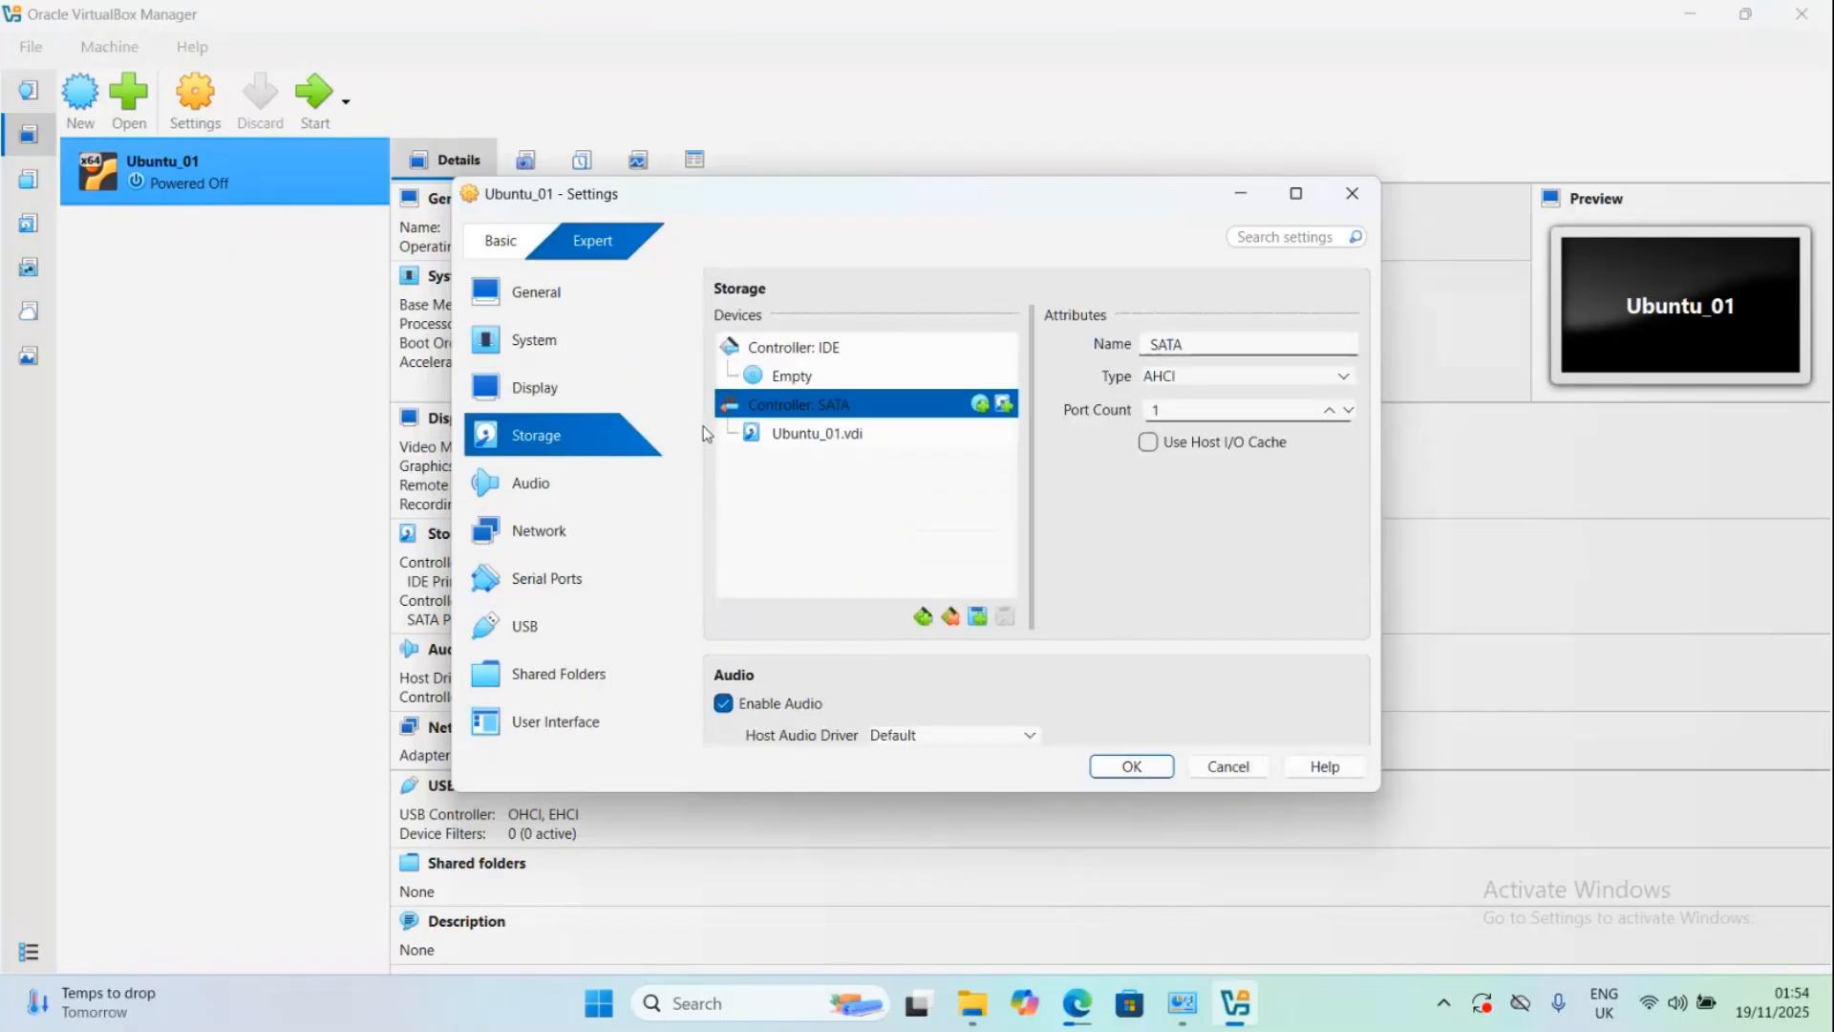
click(789, 379)
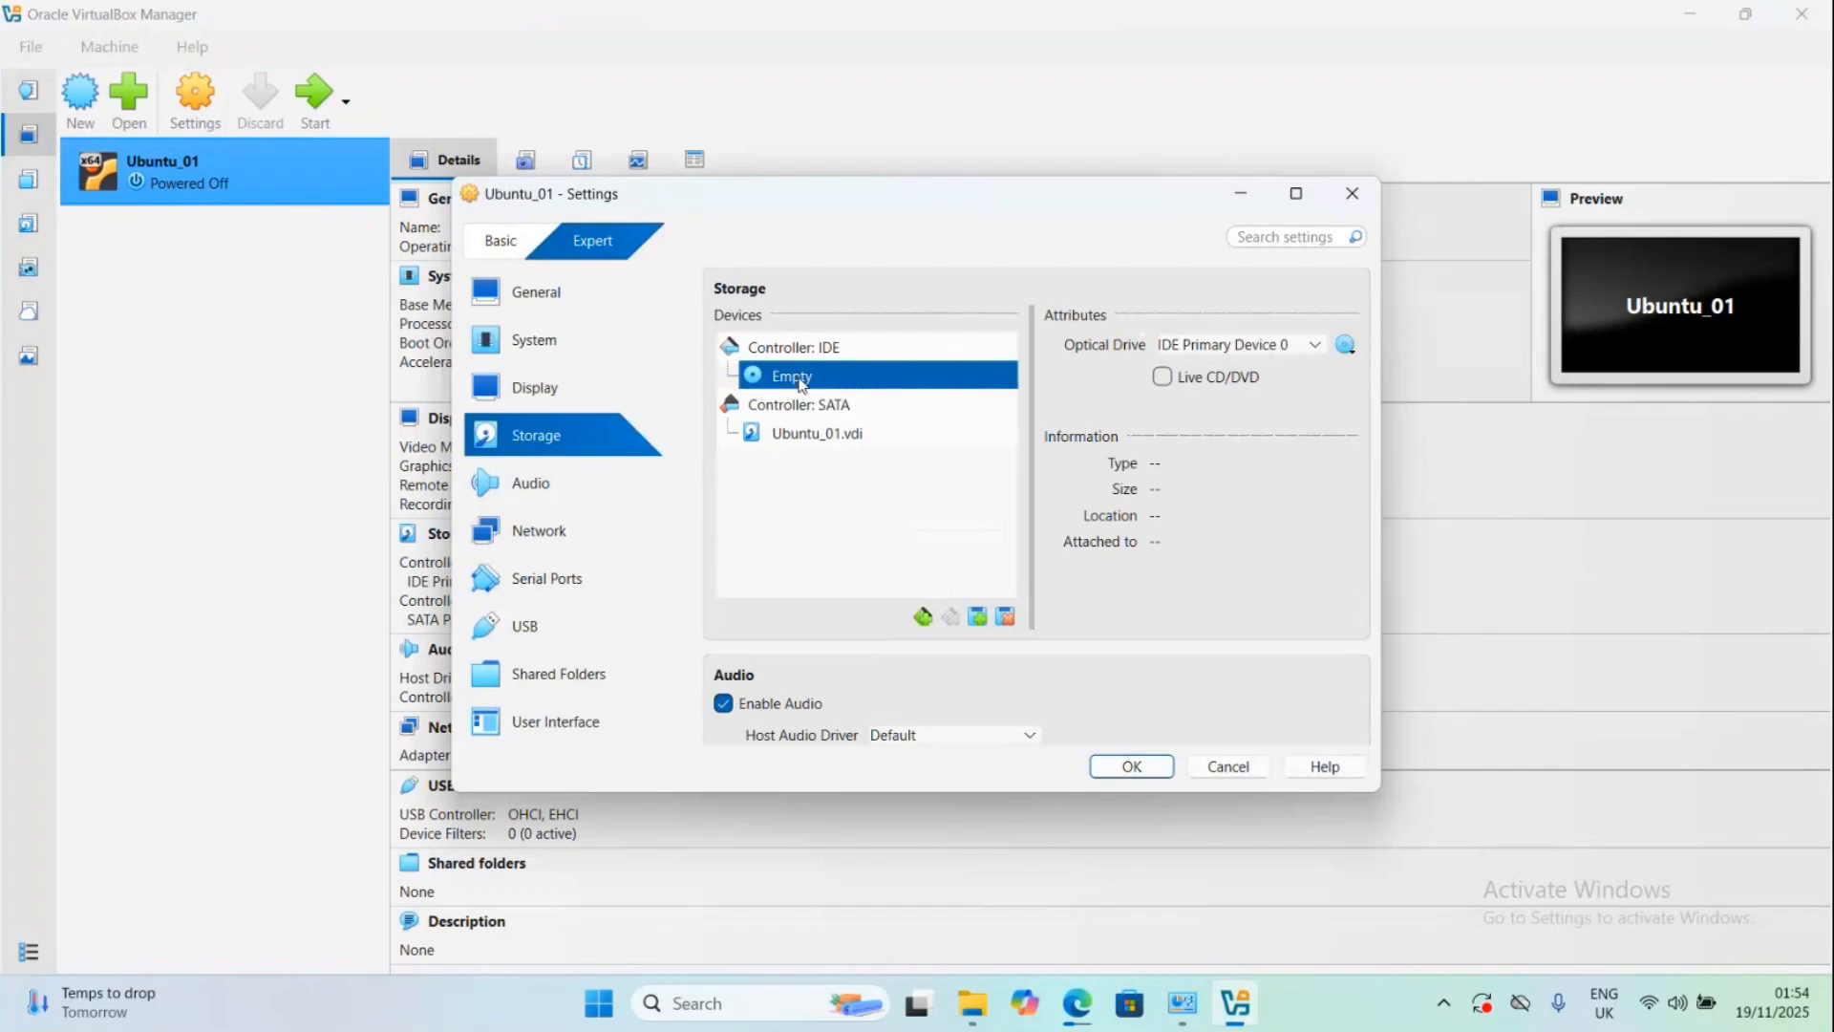
click(1346, 345)
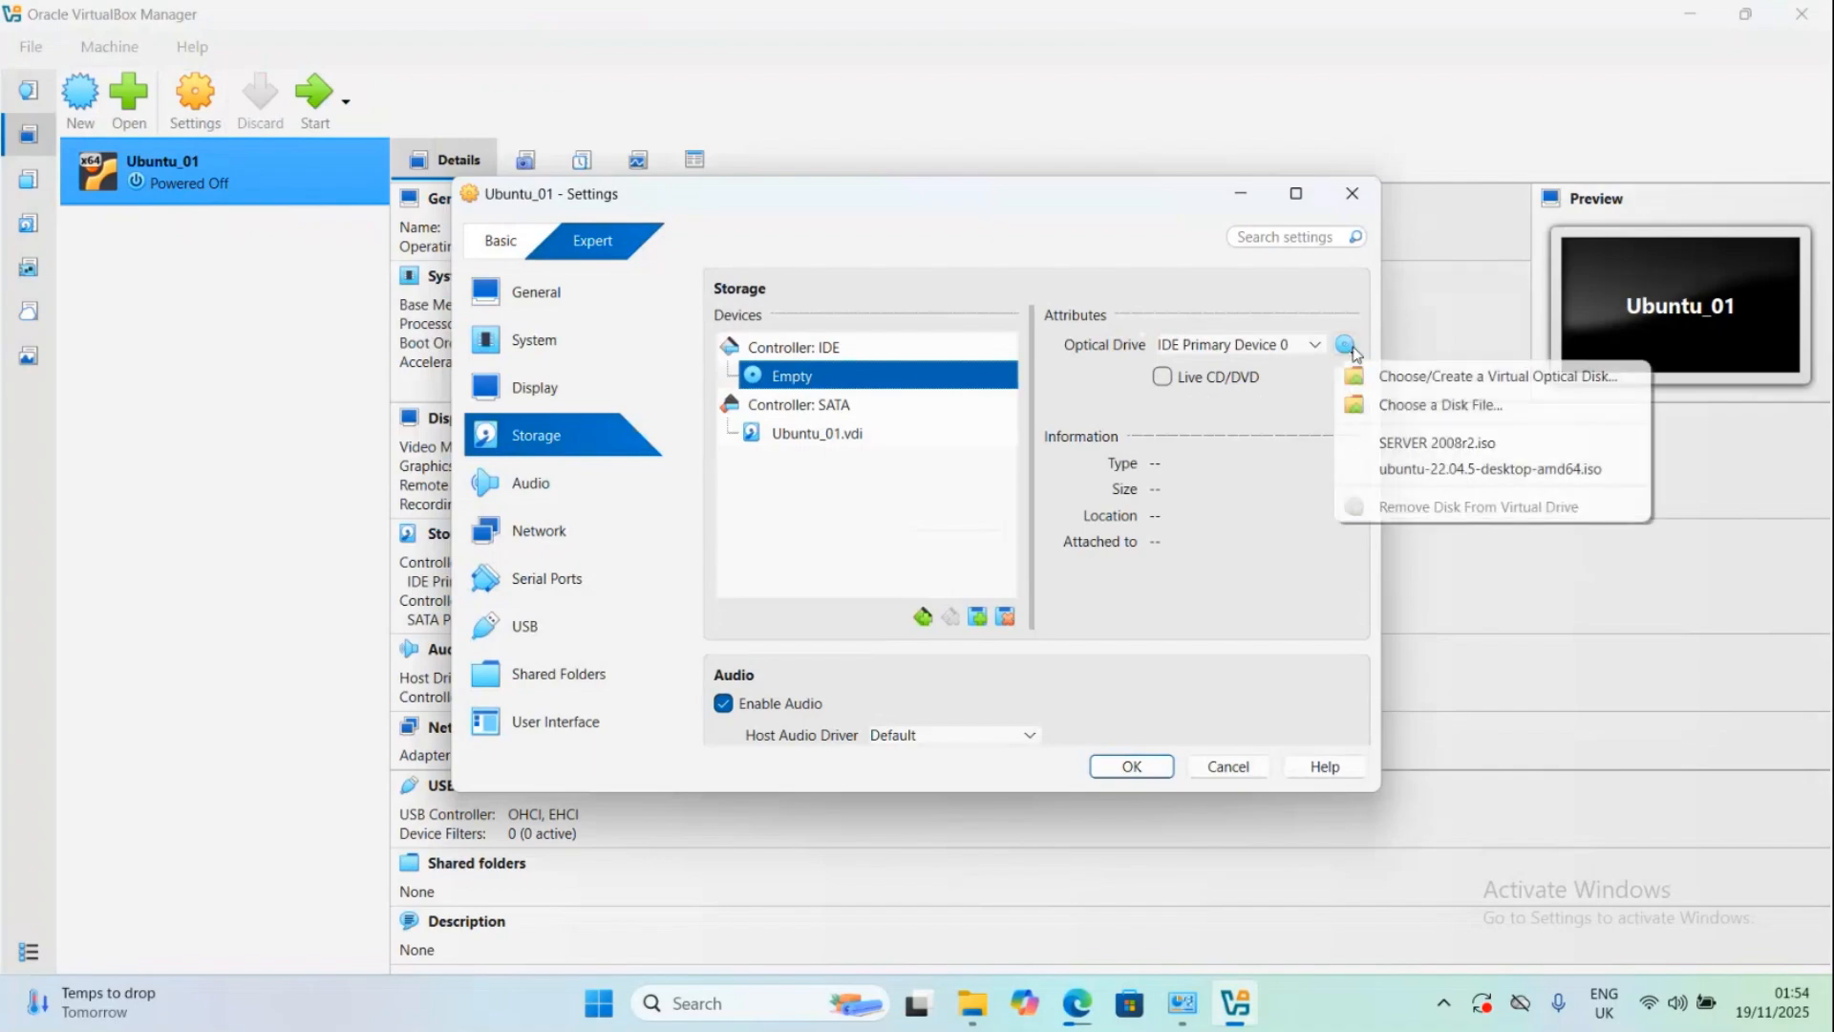
click(1404, 407)
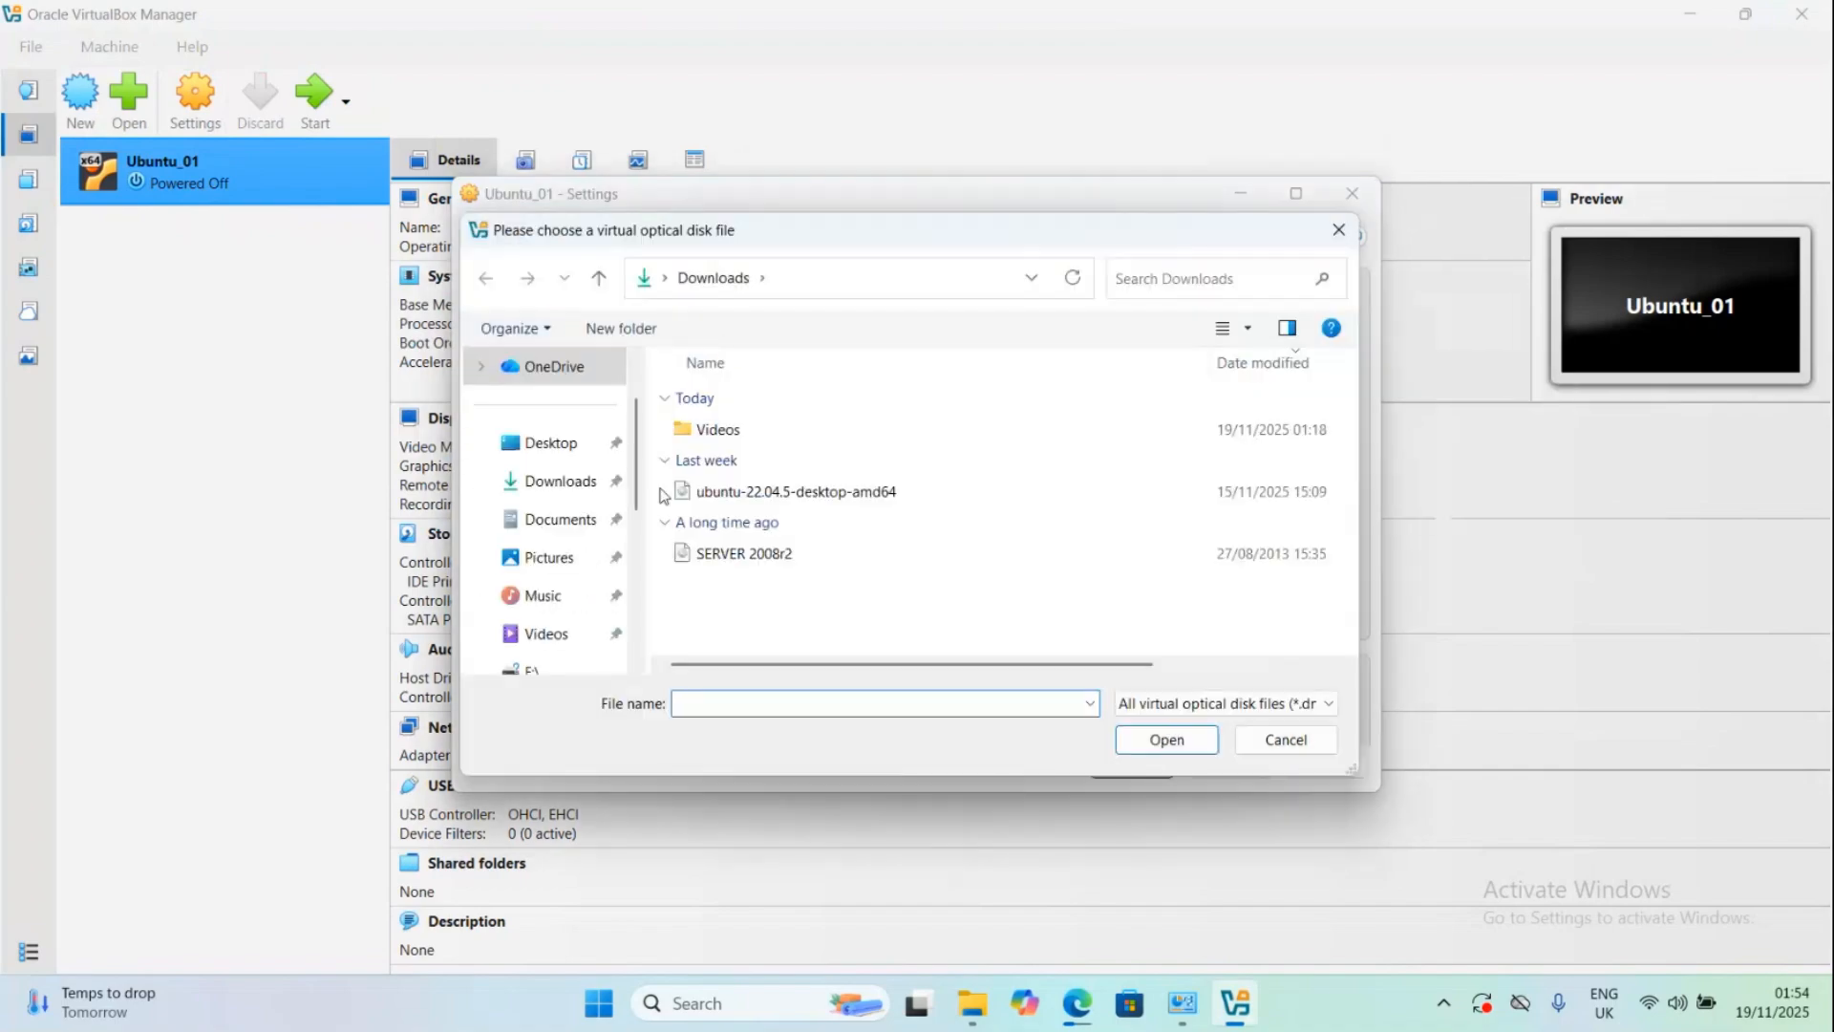
double_click(728, 506)
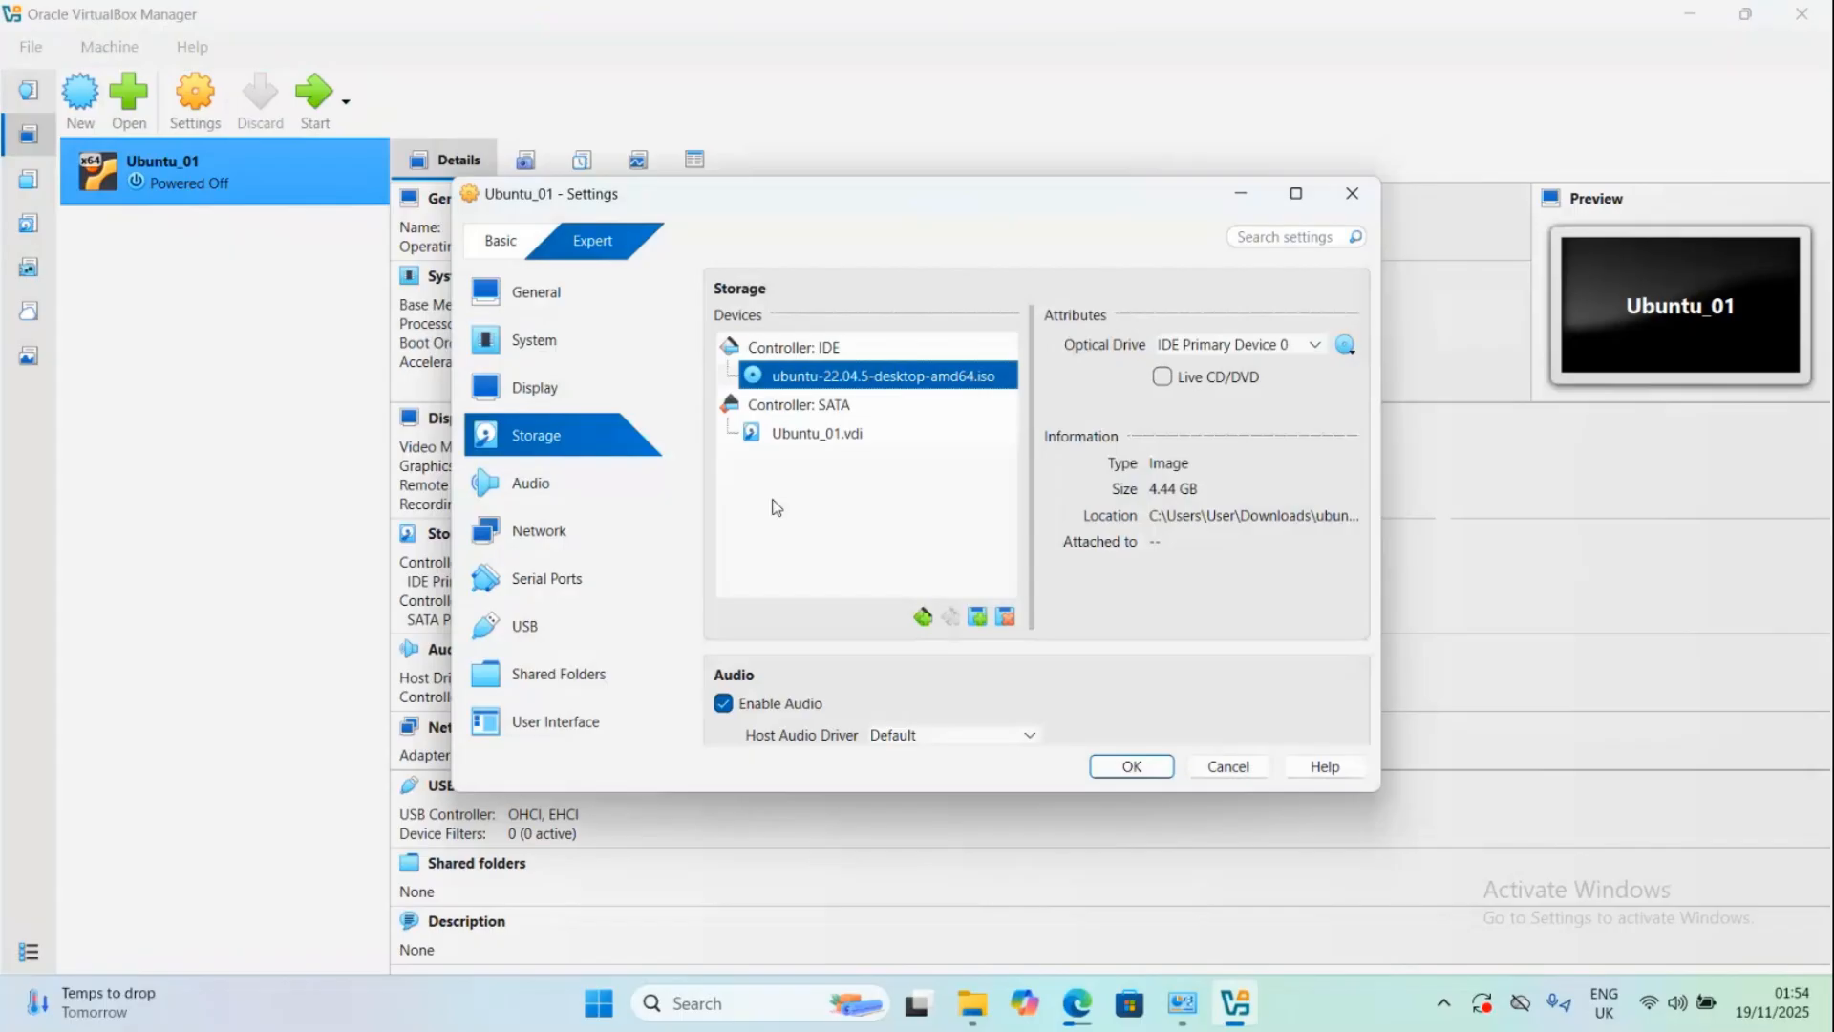
Step: Review the network and shared folder settings of Ubuntu_01 and save the machine's configuration
click(548, 531)
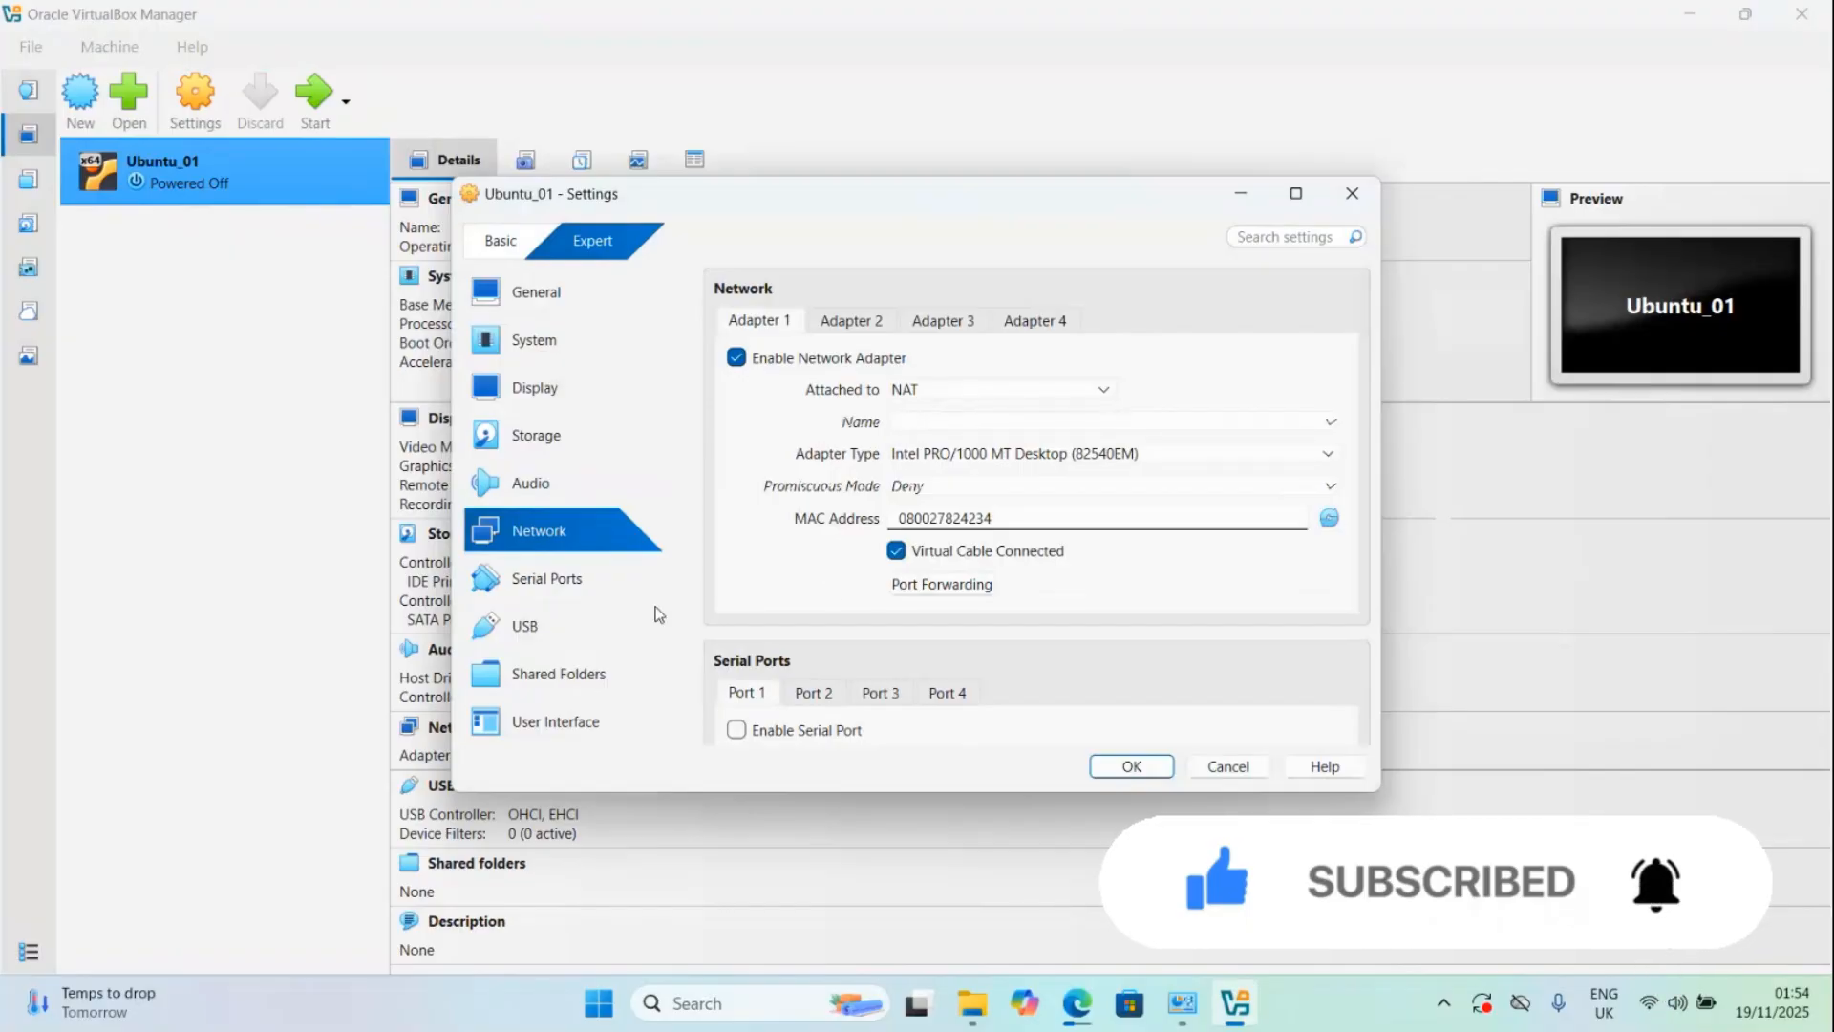
click(585, 681)
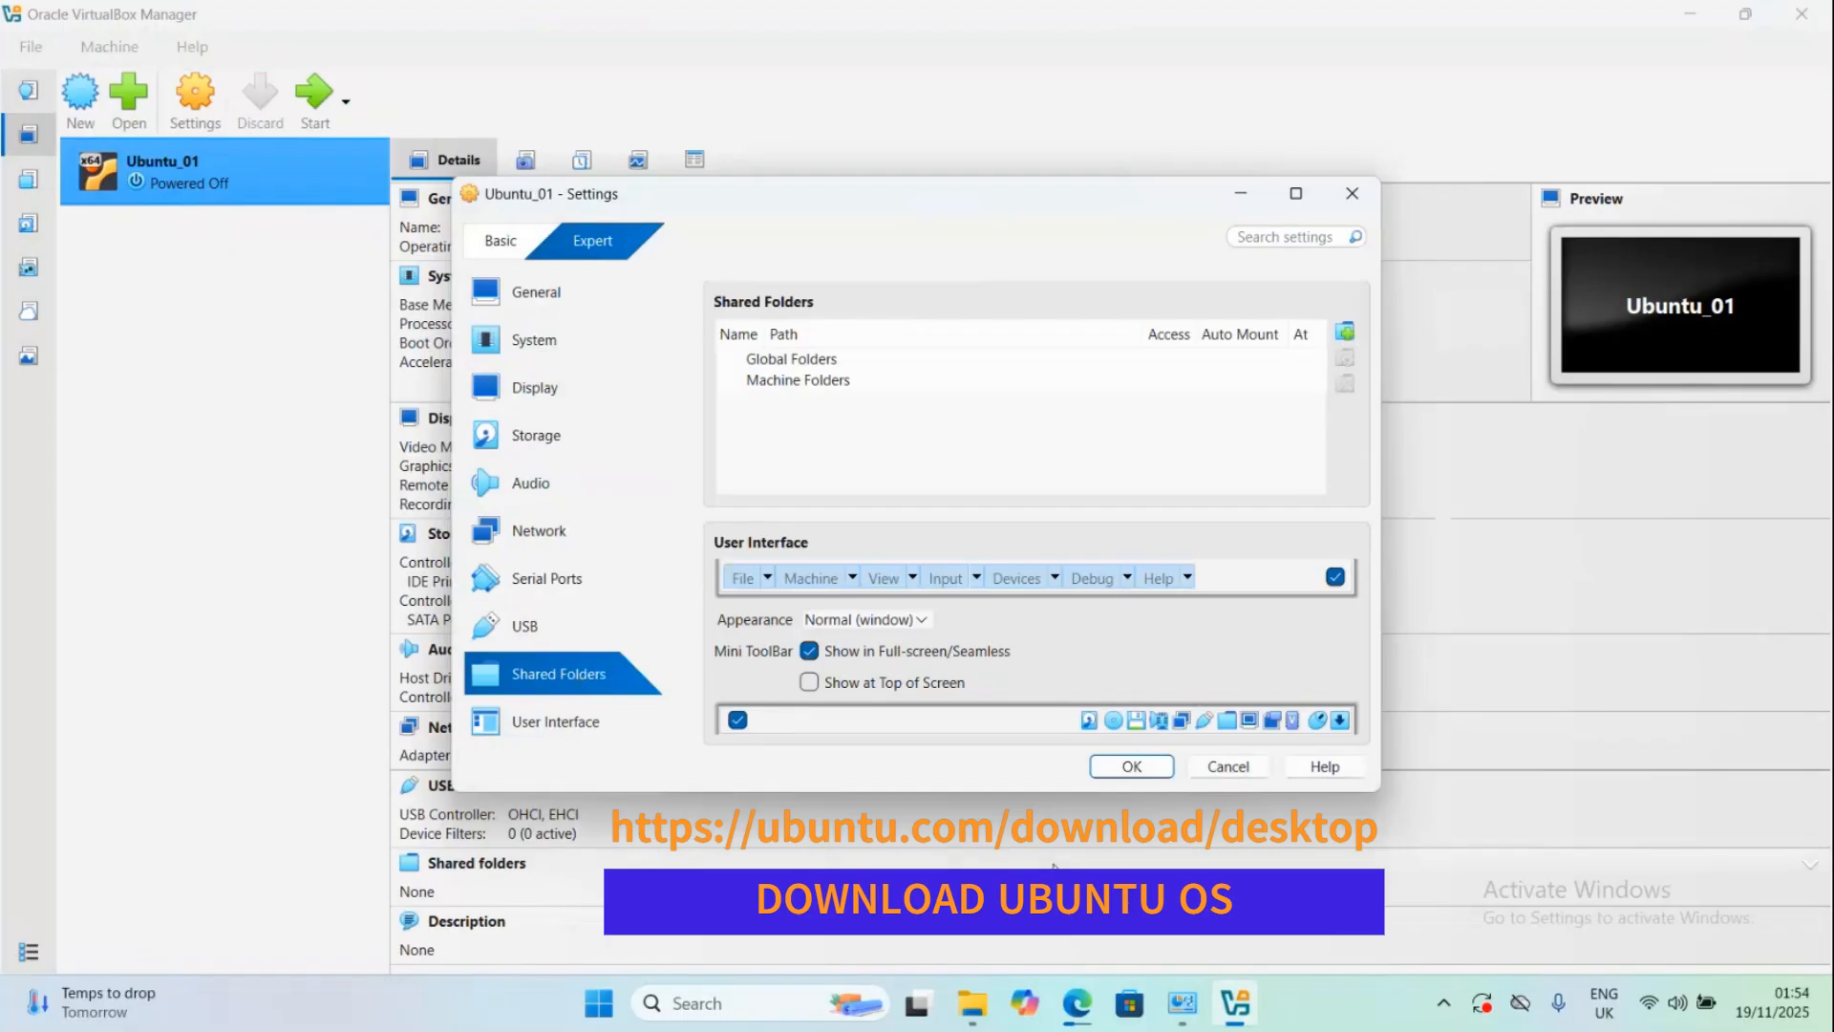
click(1136, 772)
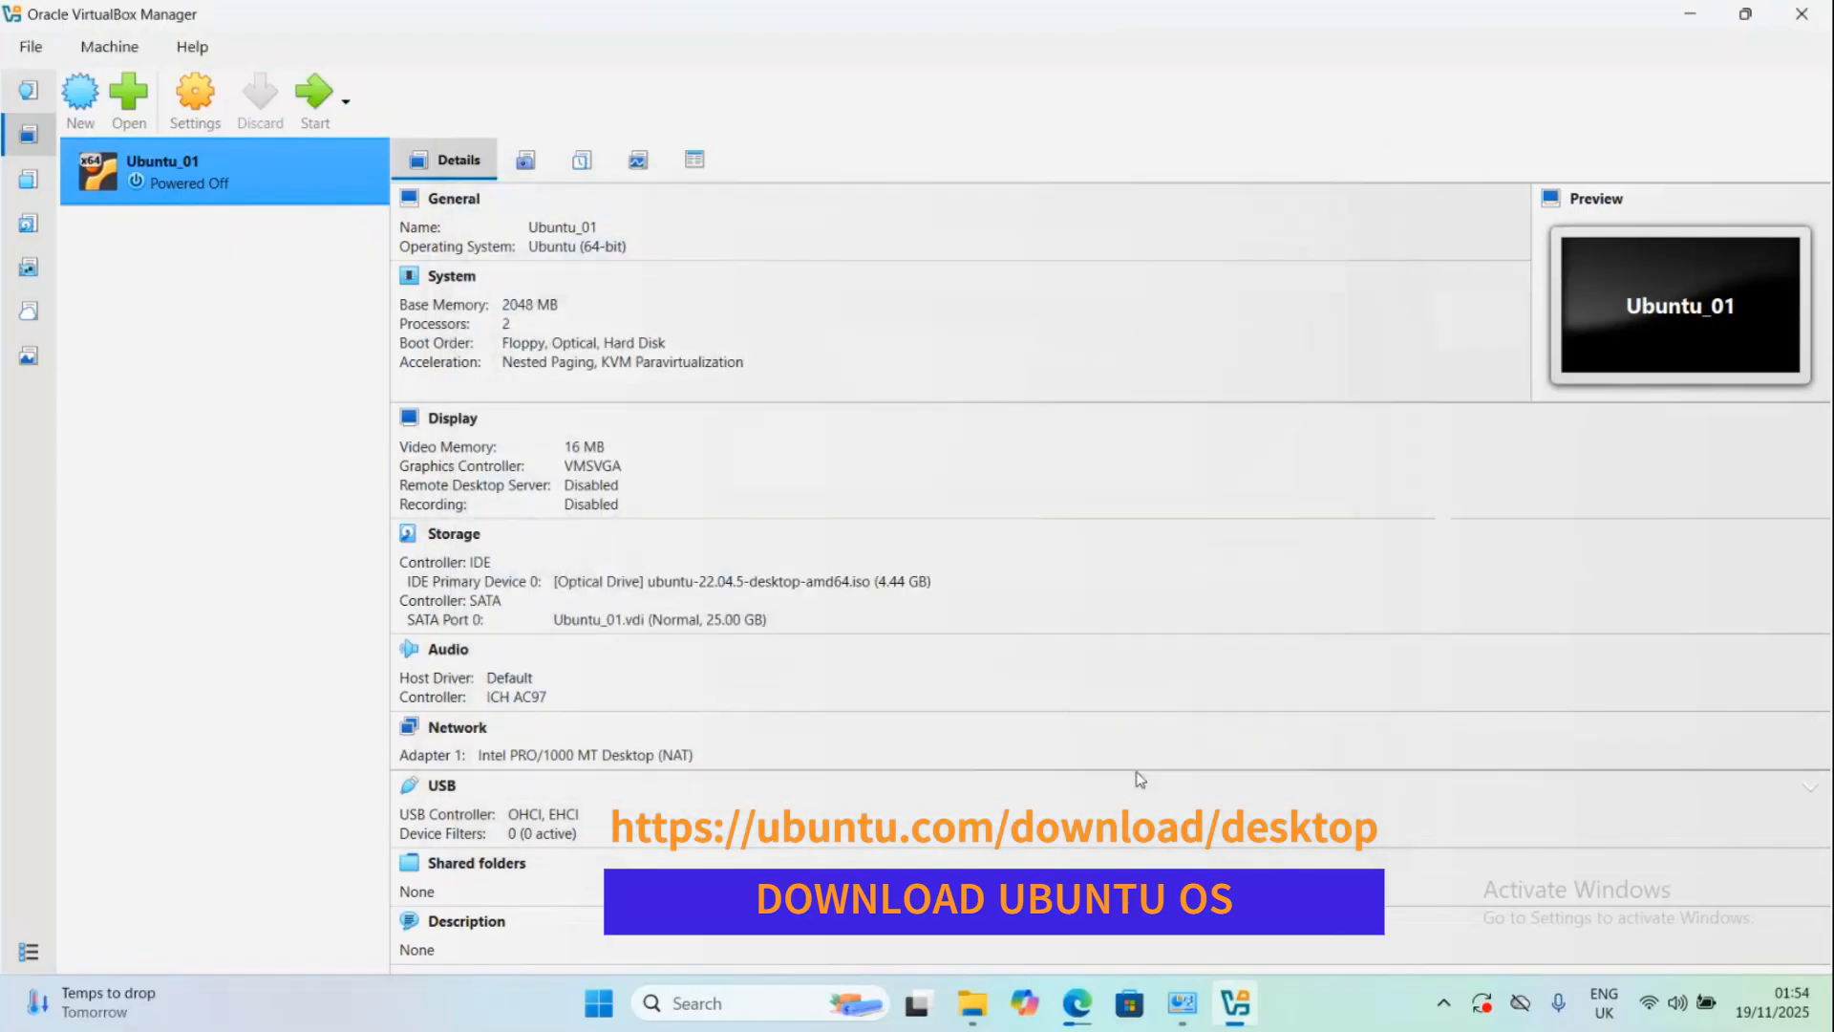
Step: Start Ubuntu_01, boot the "Try or Install Ubuntu" entry and maximize the virtual machine window
click(311, 113)
click(313, 105)
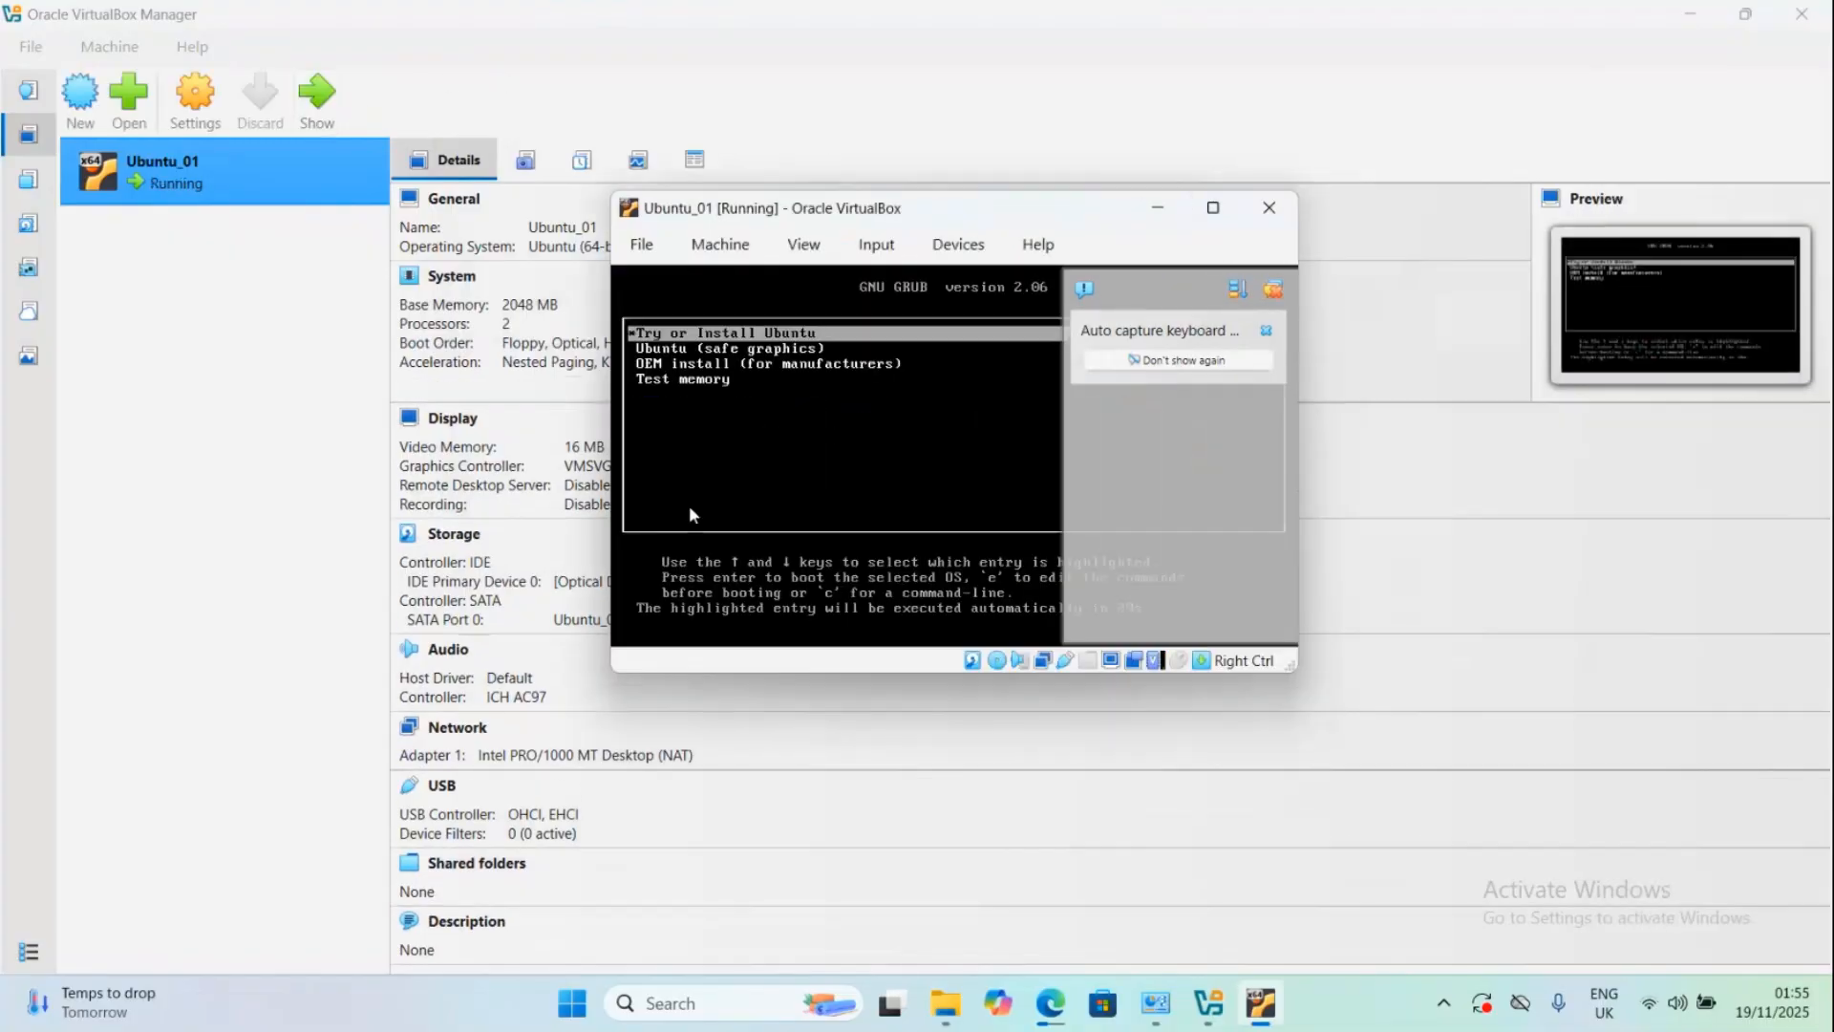
click(690, 507)
key(Return)
key(Return)
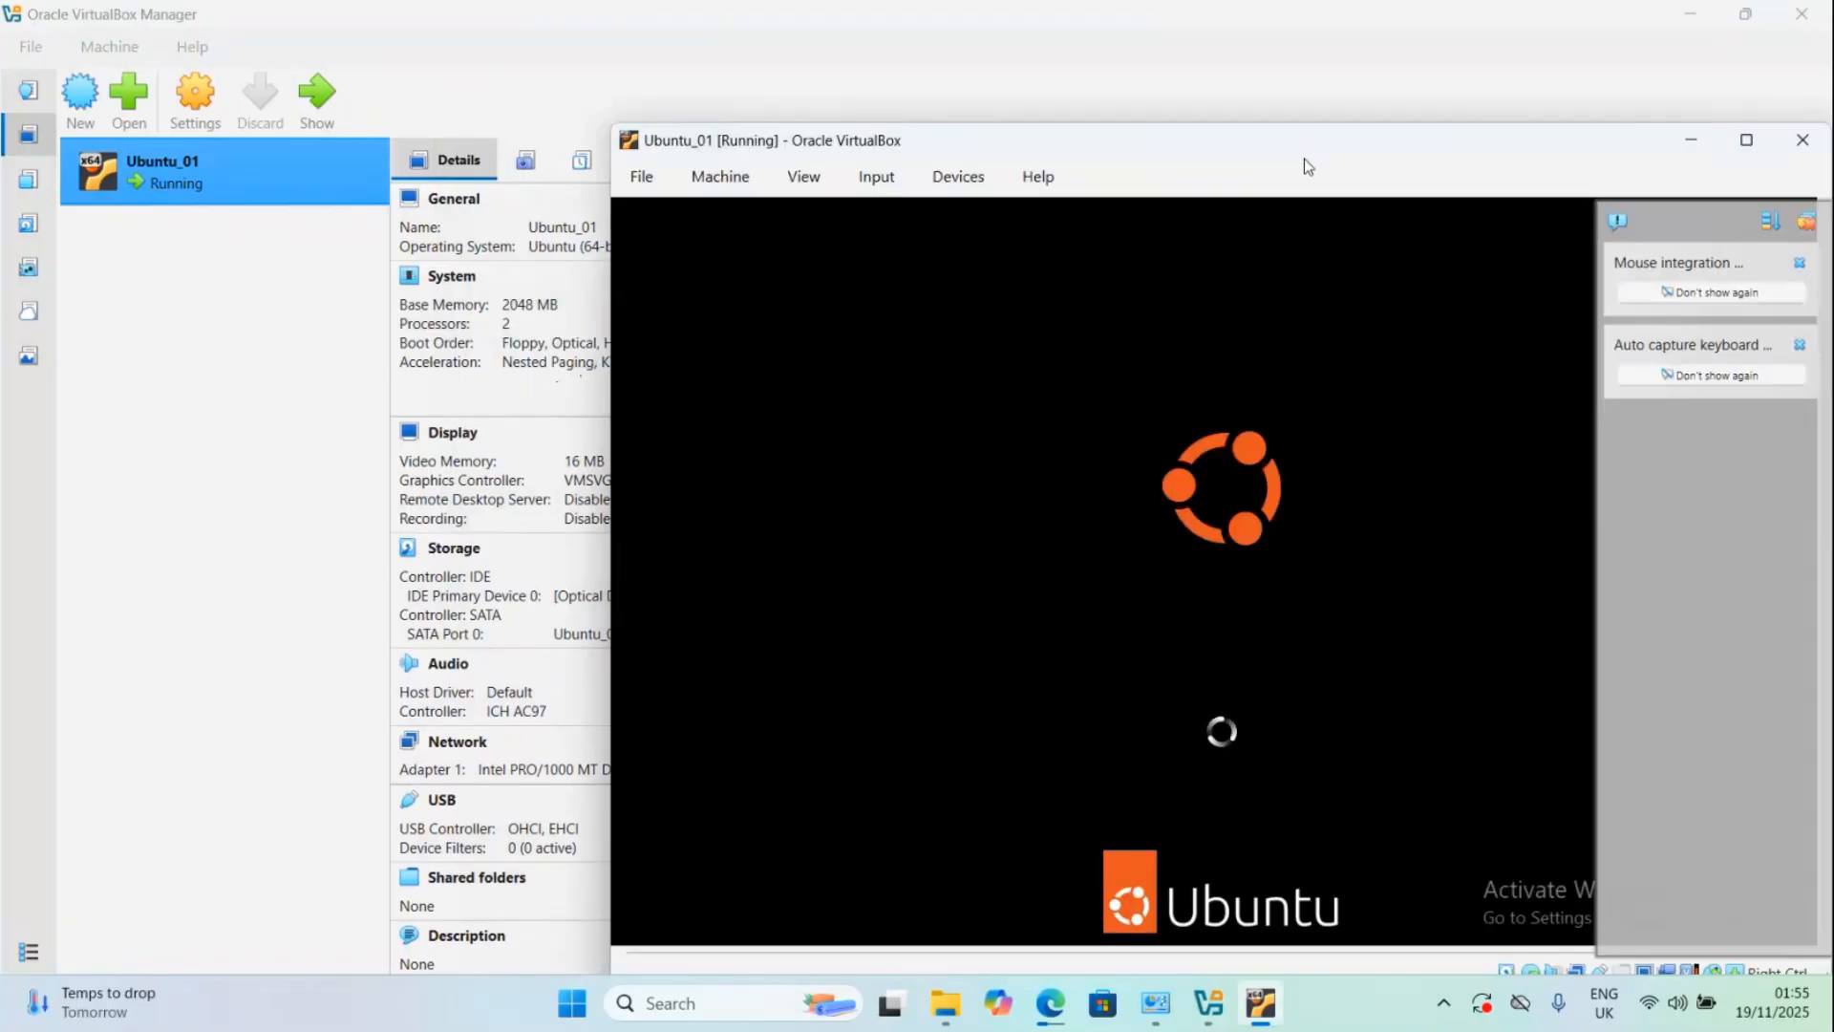
click(1750, 153)
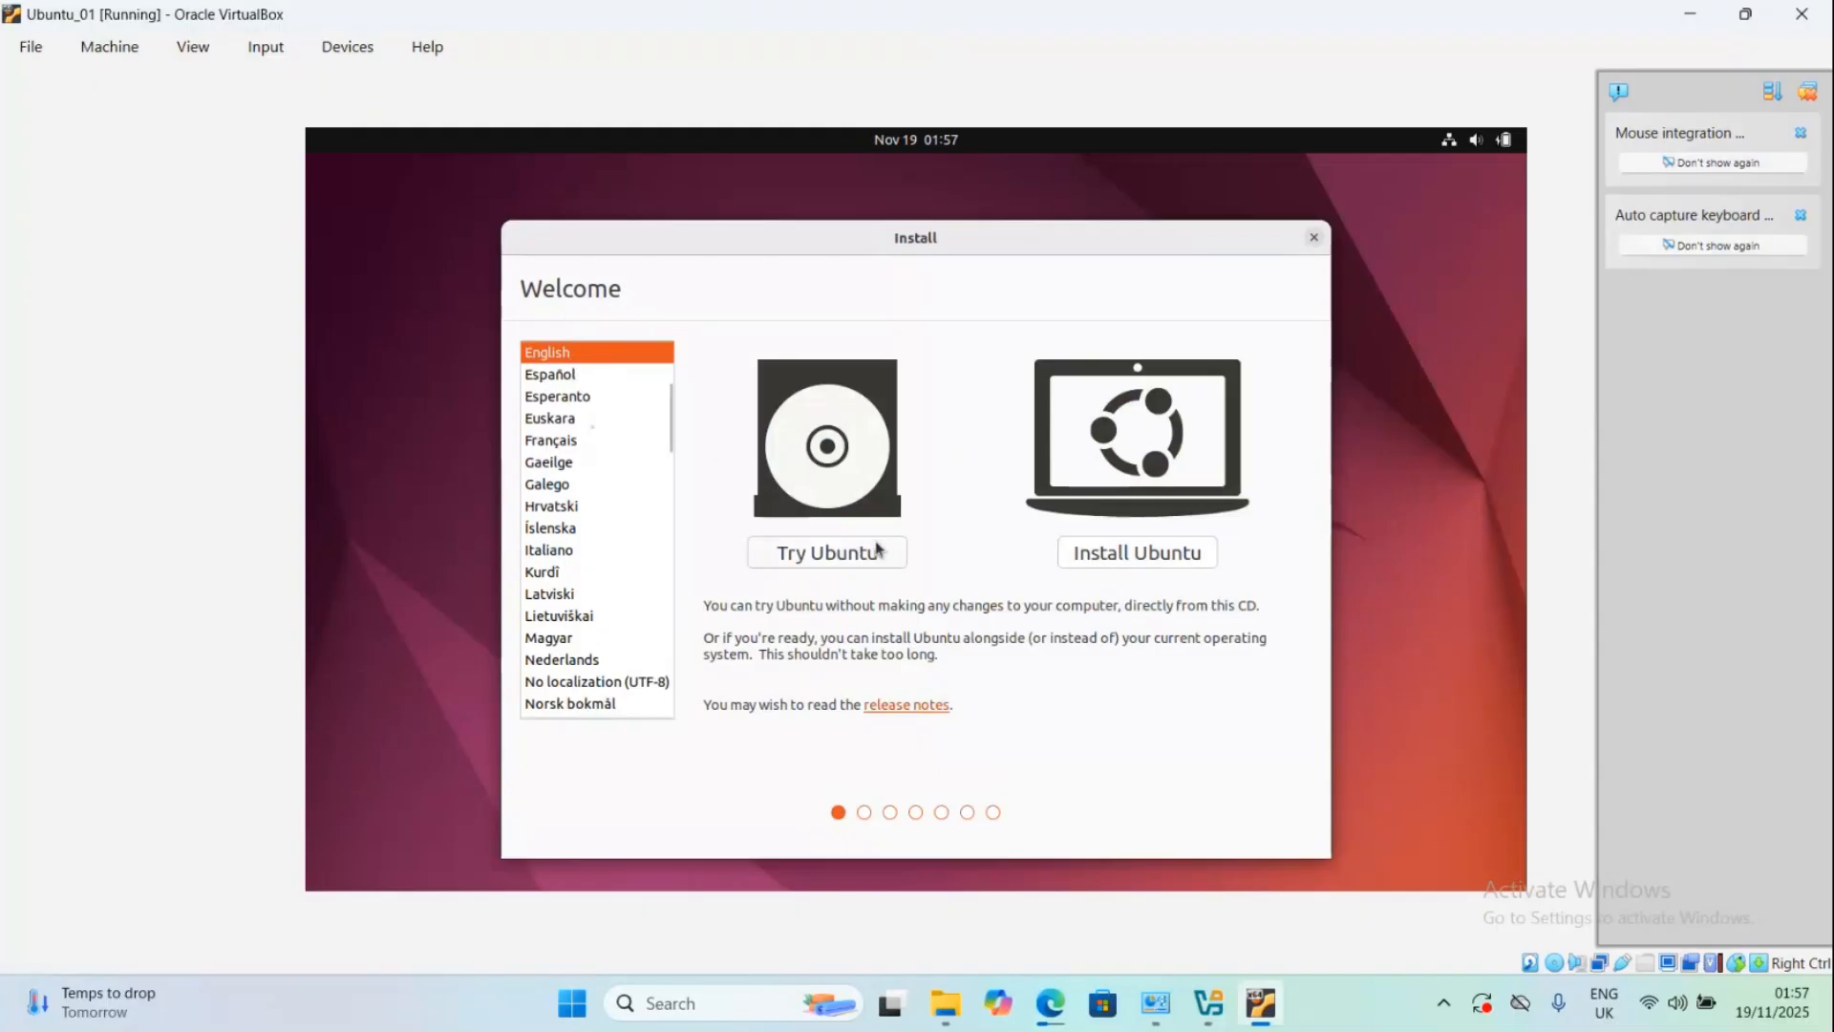
Step: Choose to install Ubuntu and set the keyboard layout to the standard English (UK) variant
click(1155, 556)
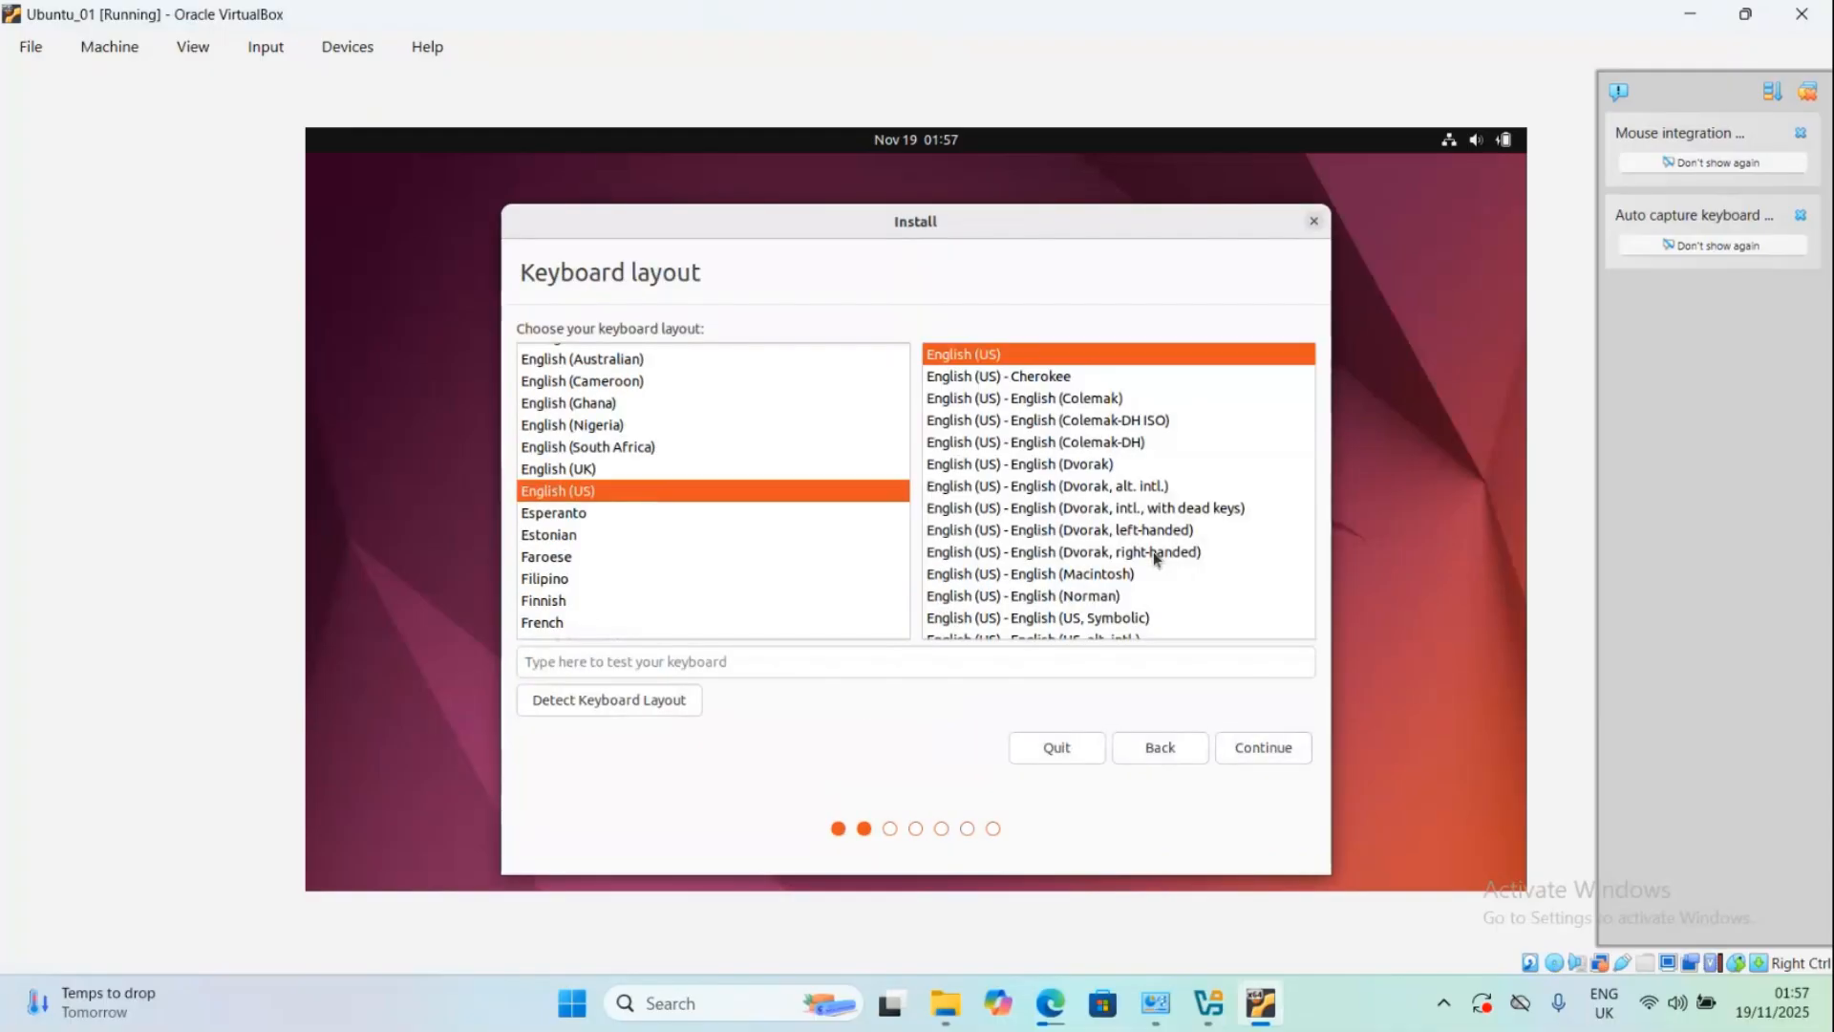
click(554, 468)
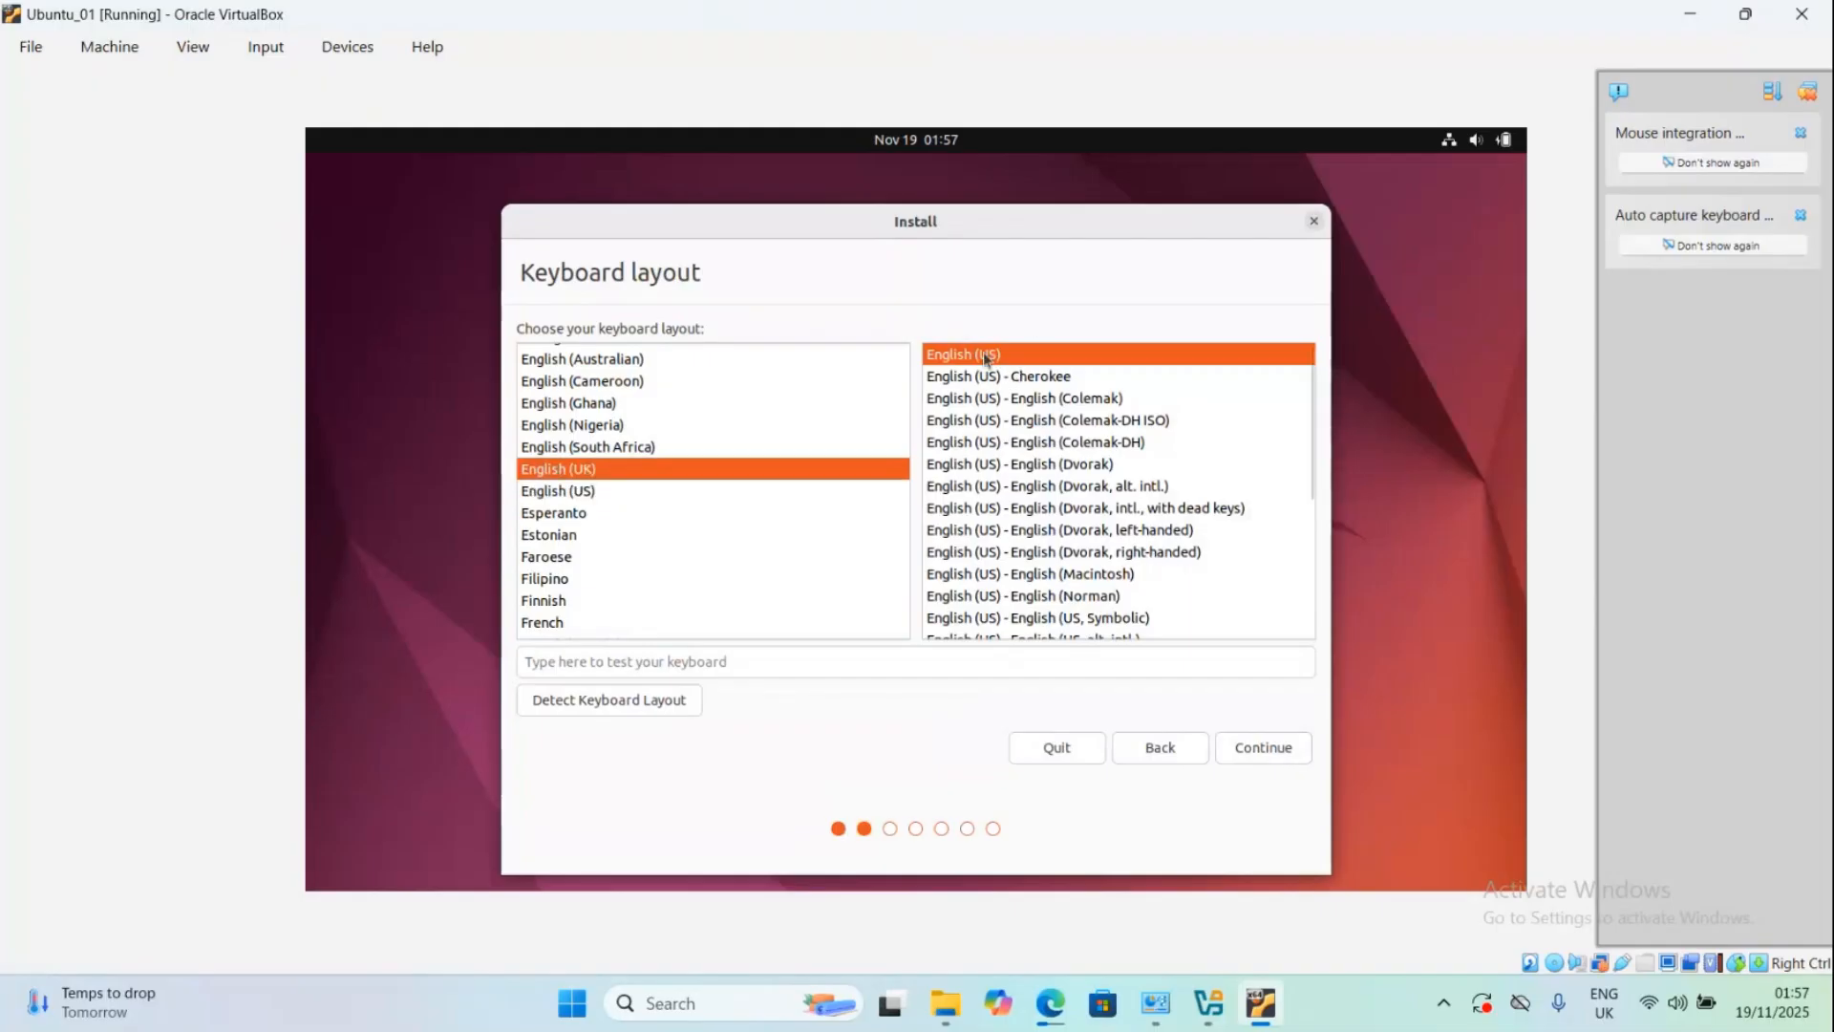
click(1116, 554)
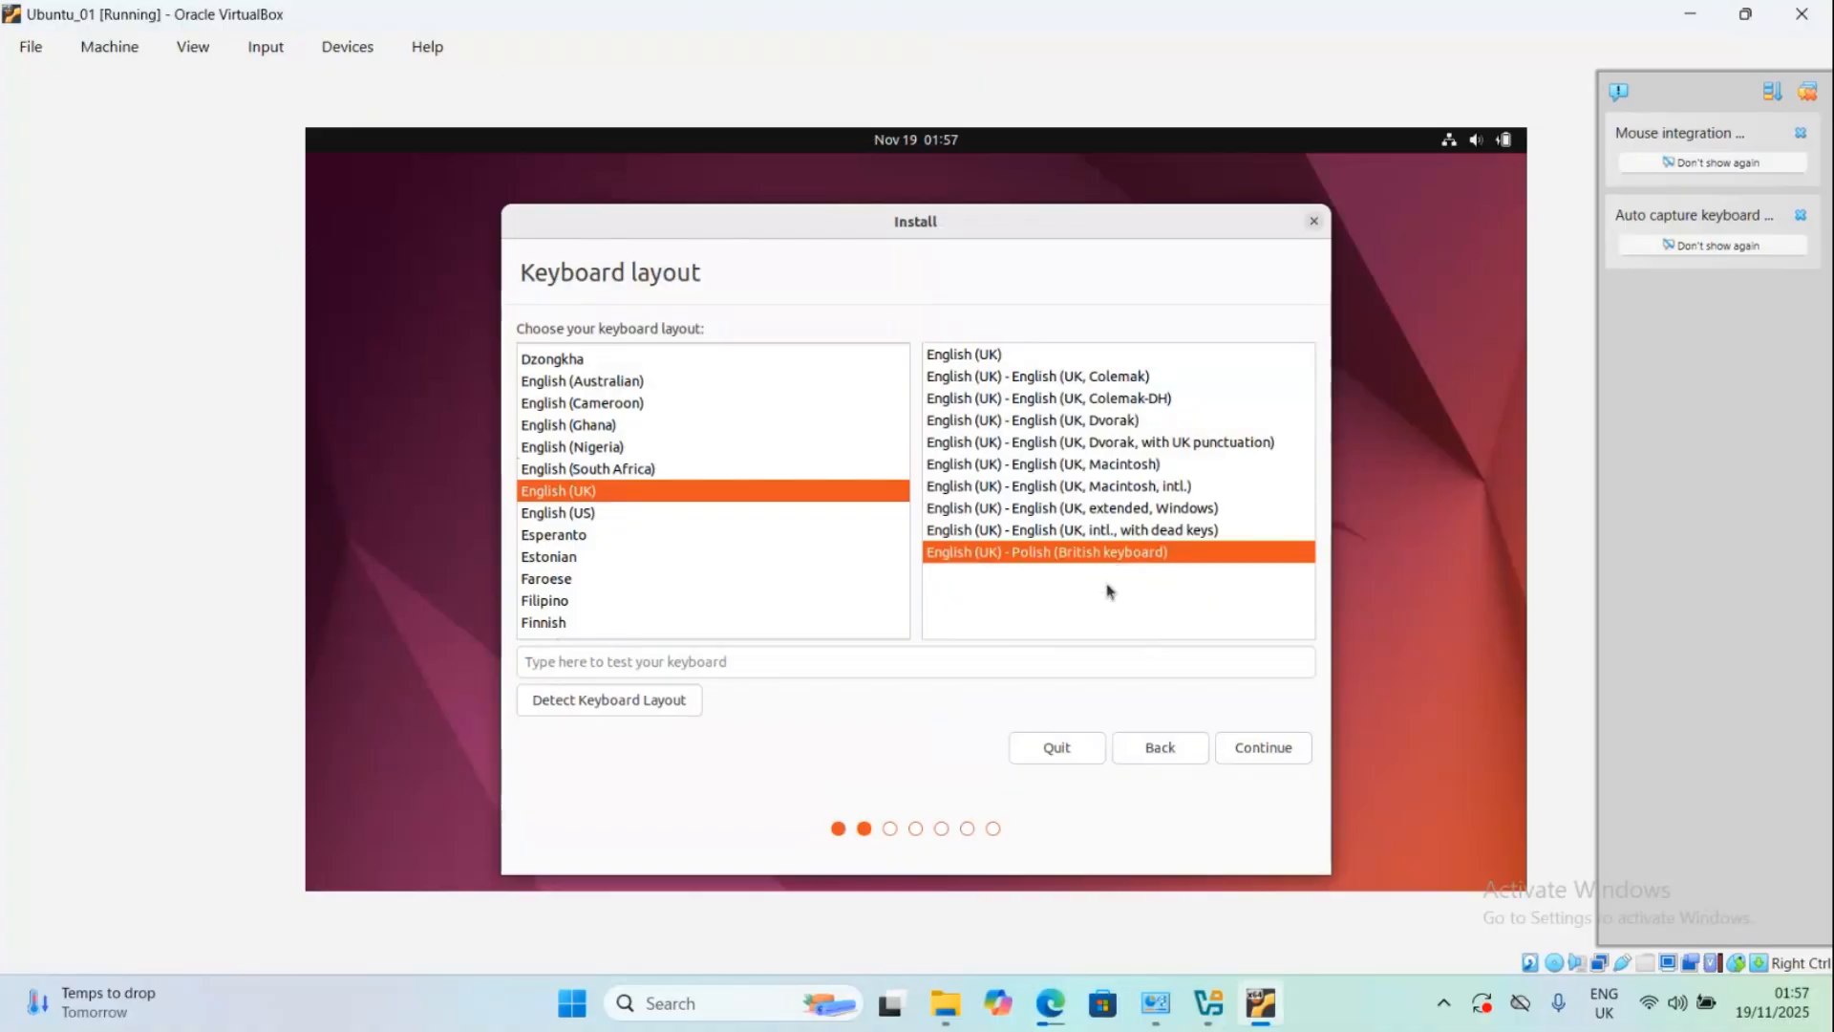
click(960, 361)
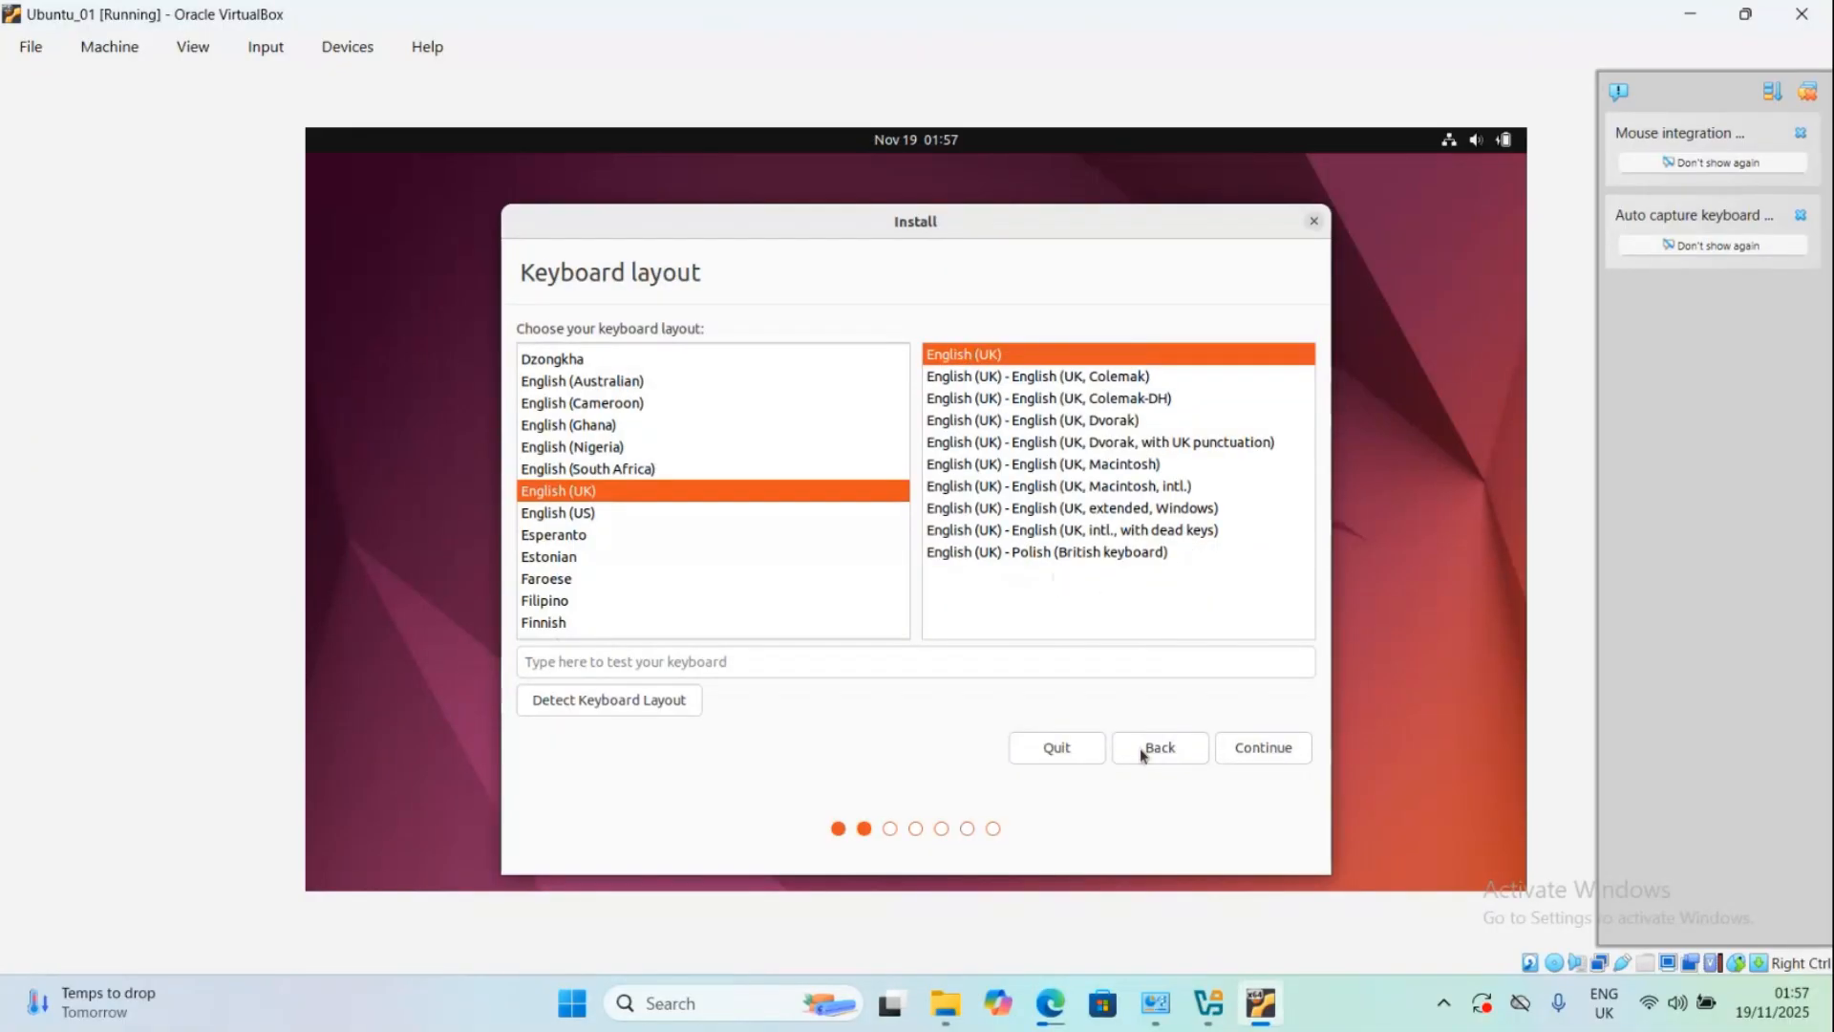
click(1265, 747)
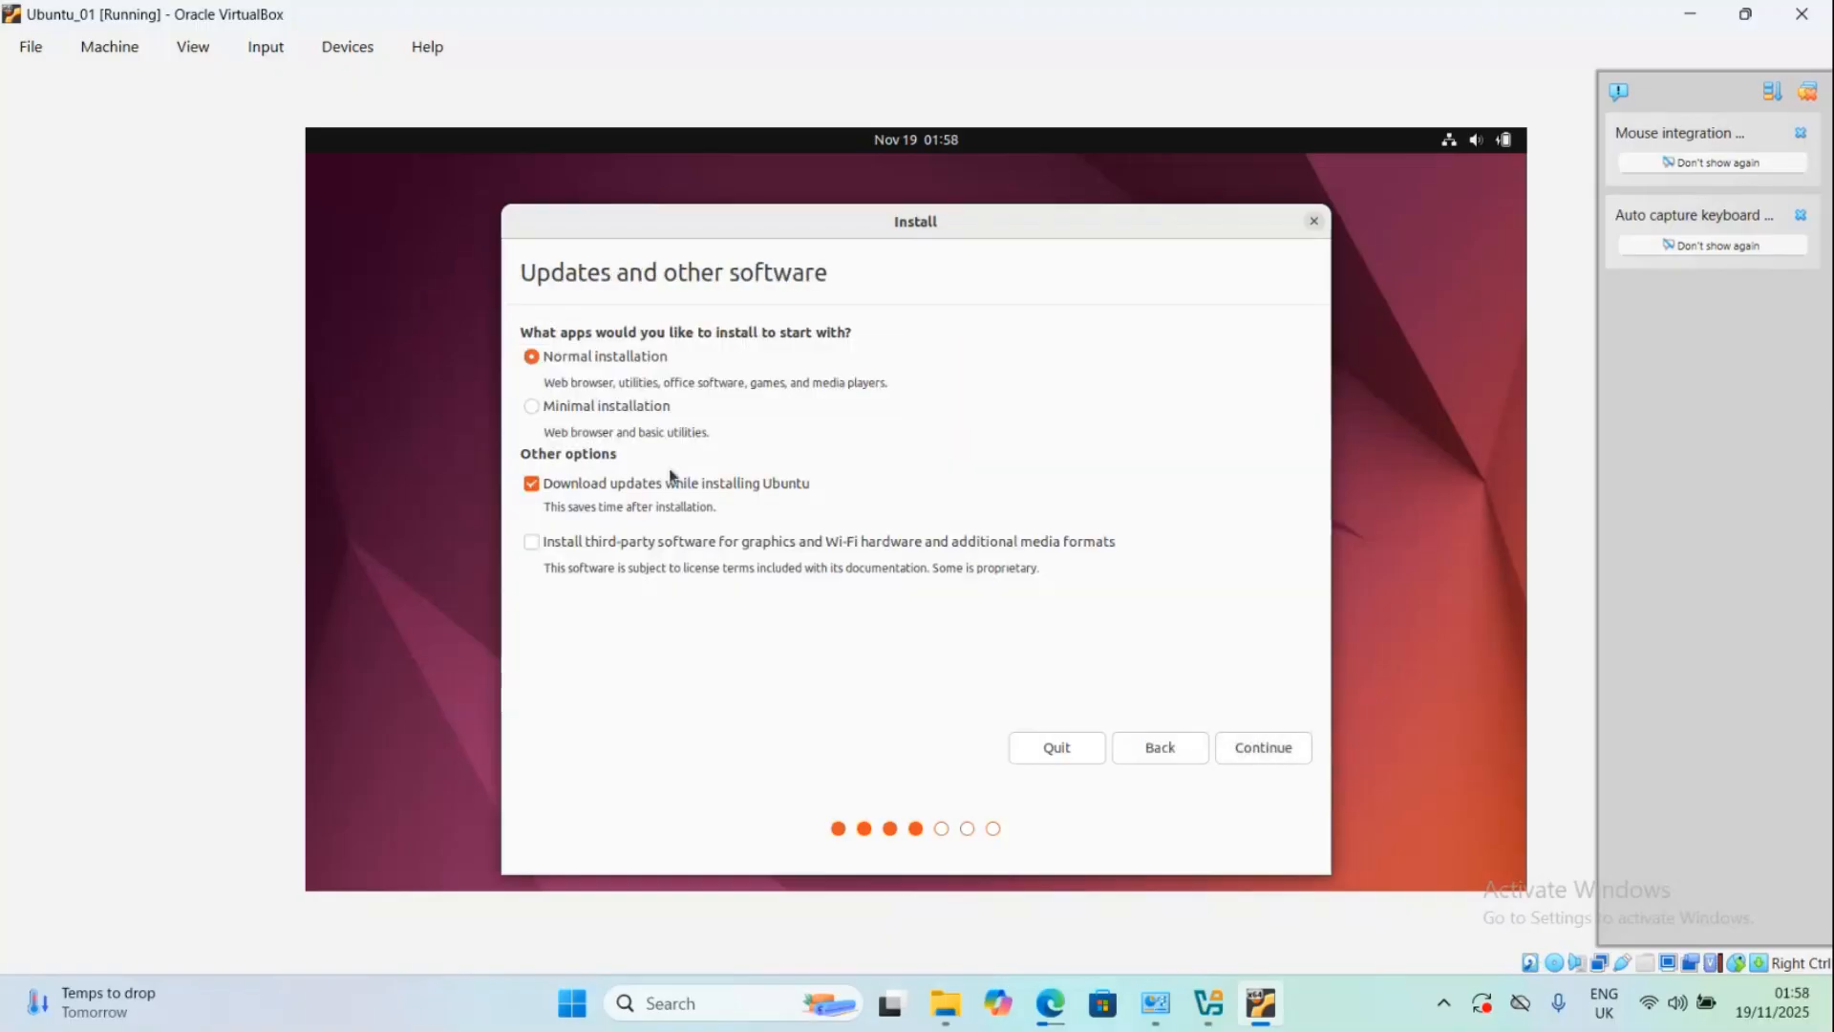
Step: Select Normal installation with downloading updates during installation turned off, and continue to the installation type
click(533, 484)
click(549, 415)
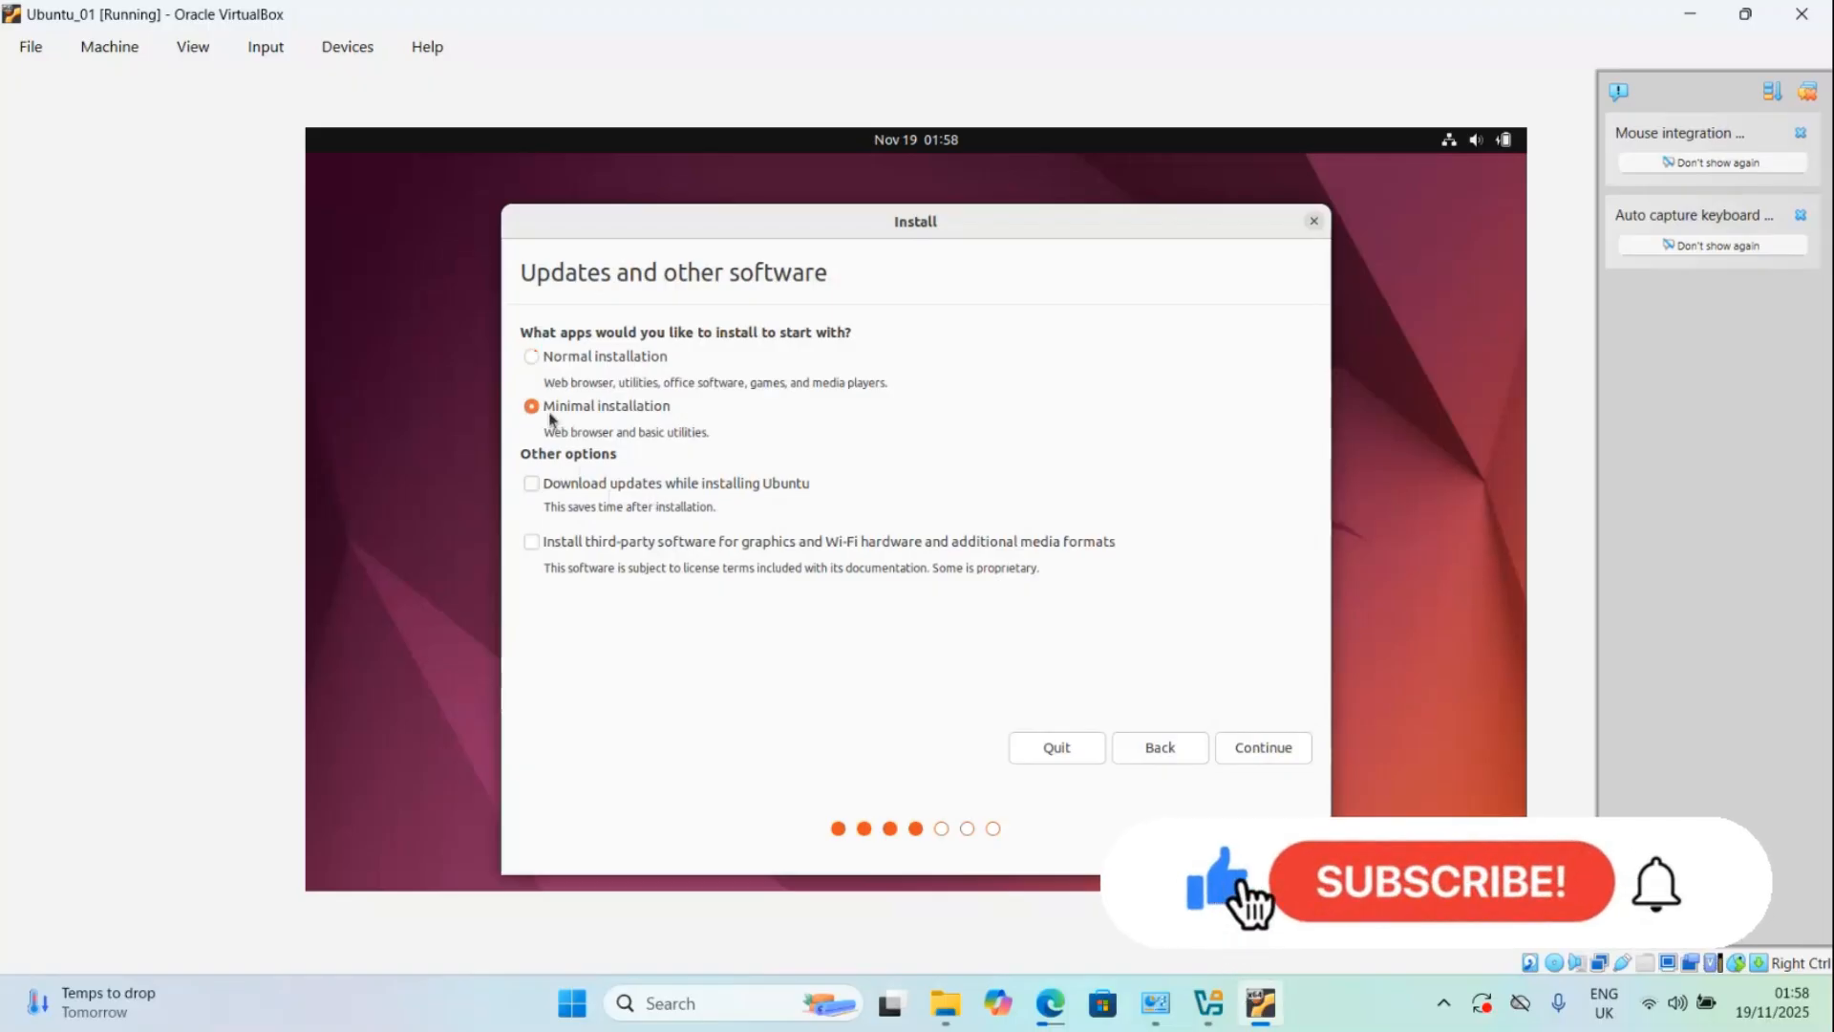
click(584, 370)
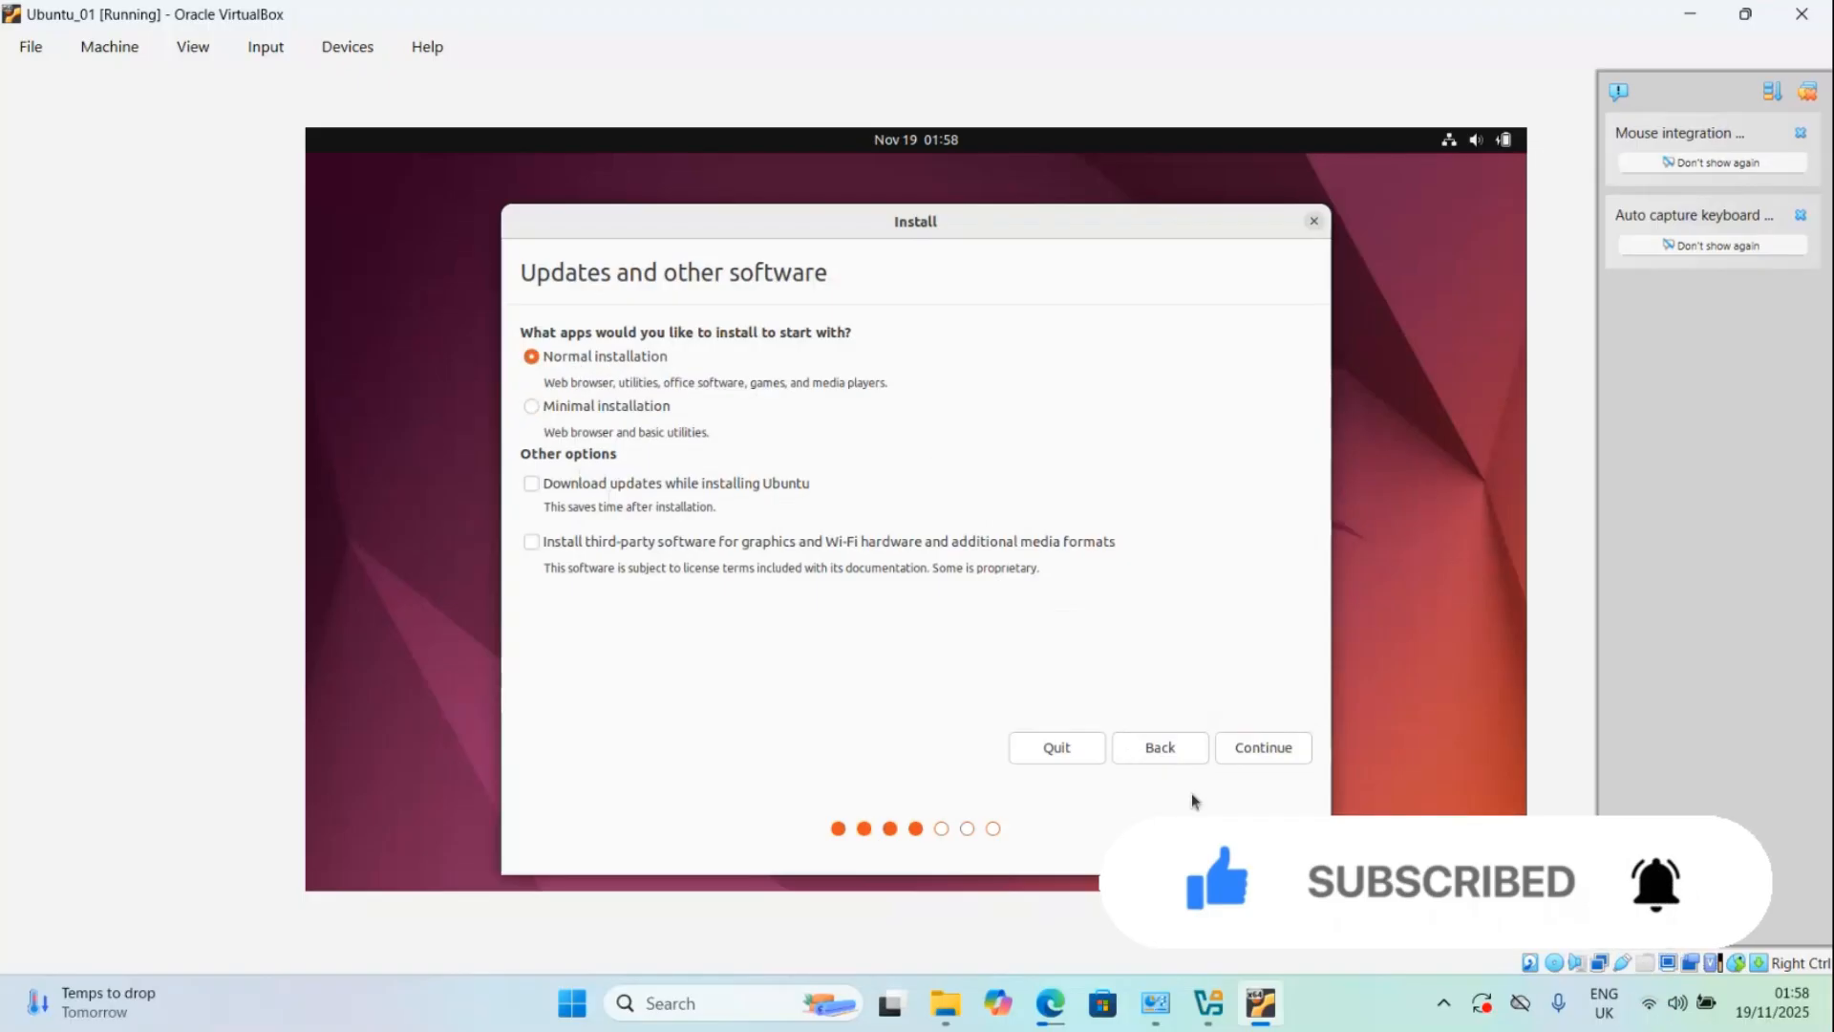
click(1285, 750)
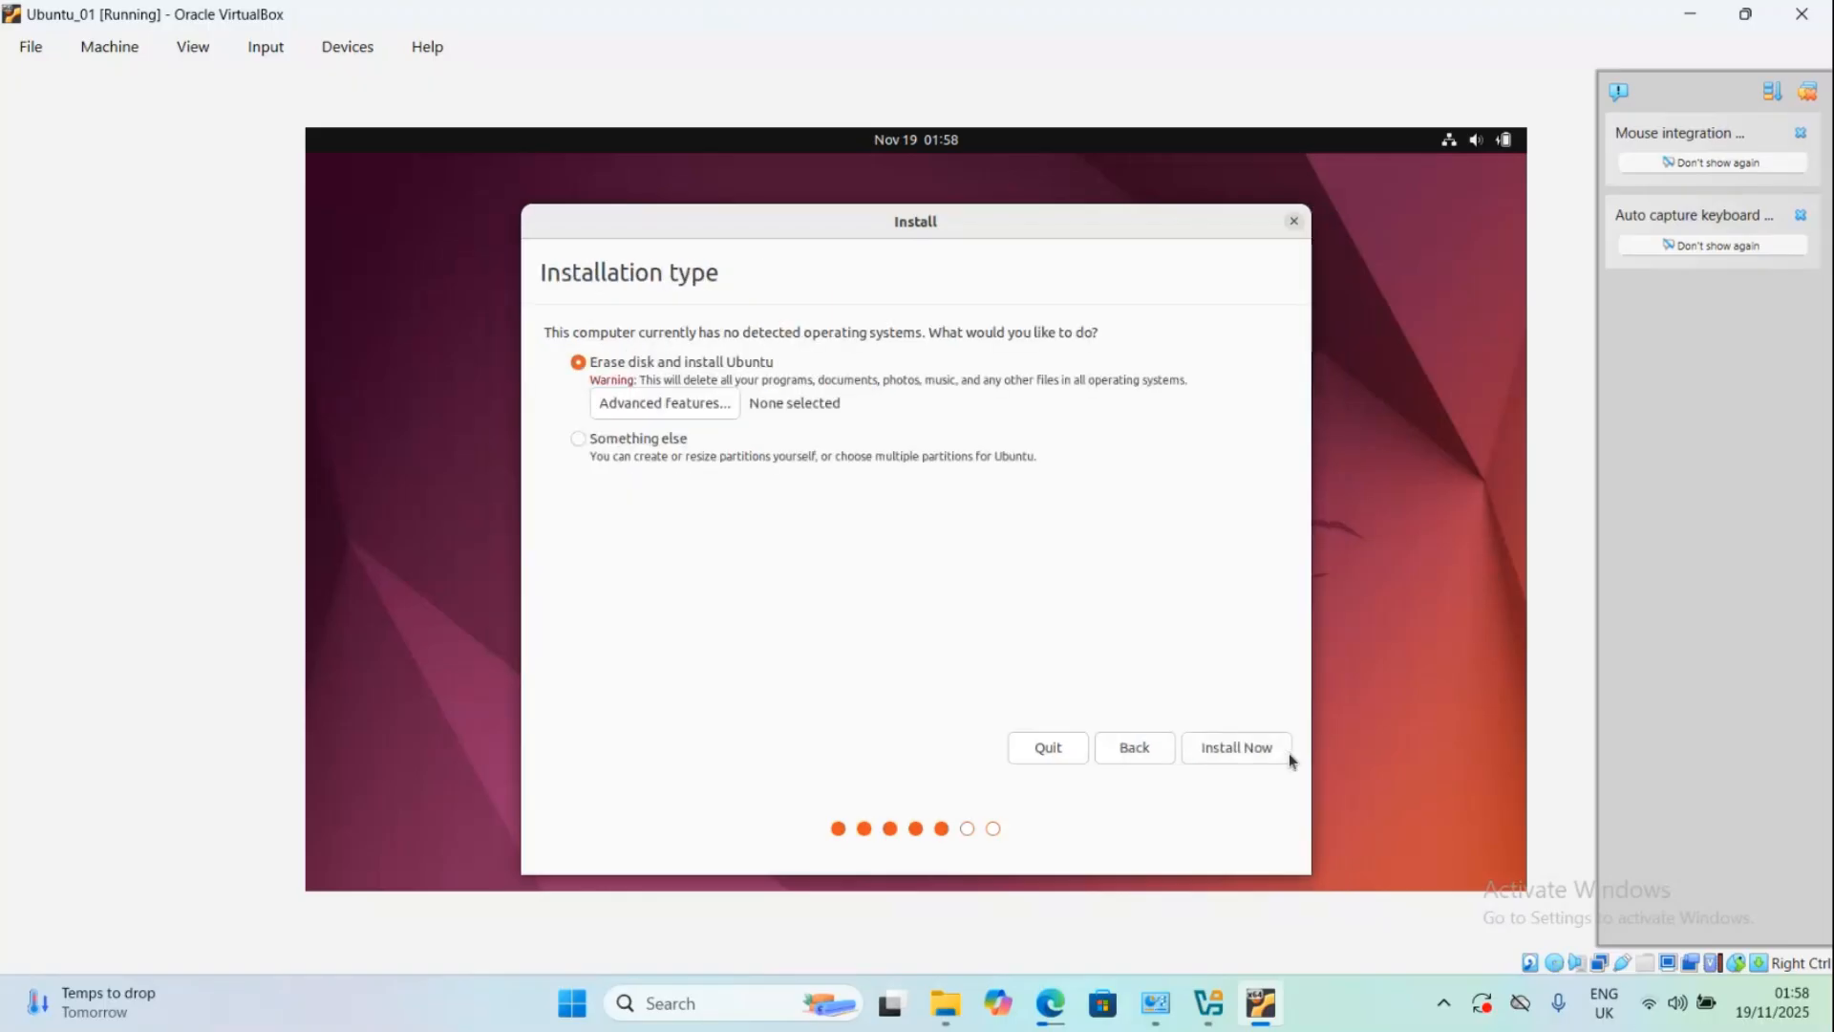
Step: Install with "Erase disk and install Ubuntu", approve the disk changes and accept London as the location
click(1223, 749)
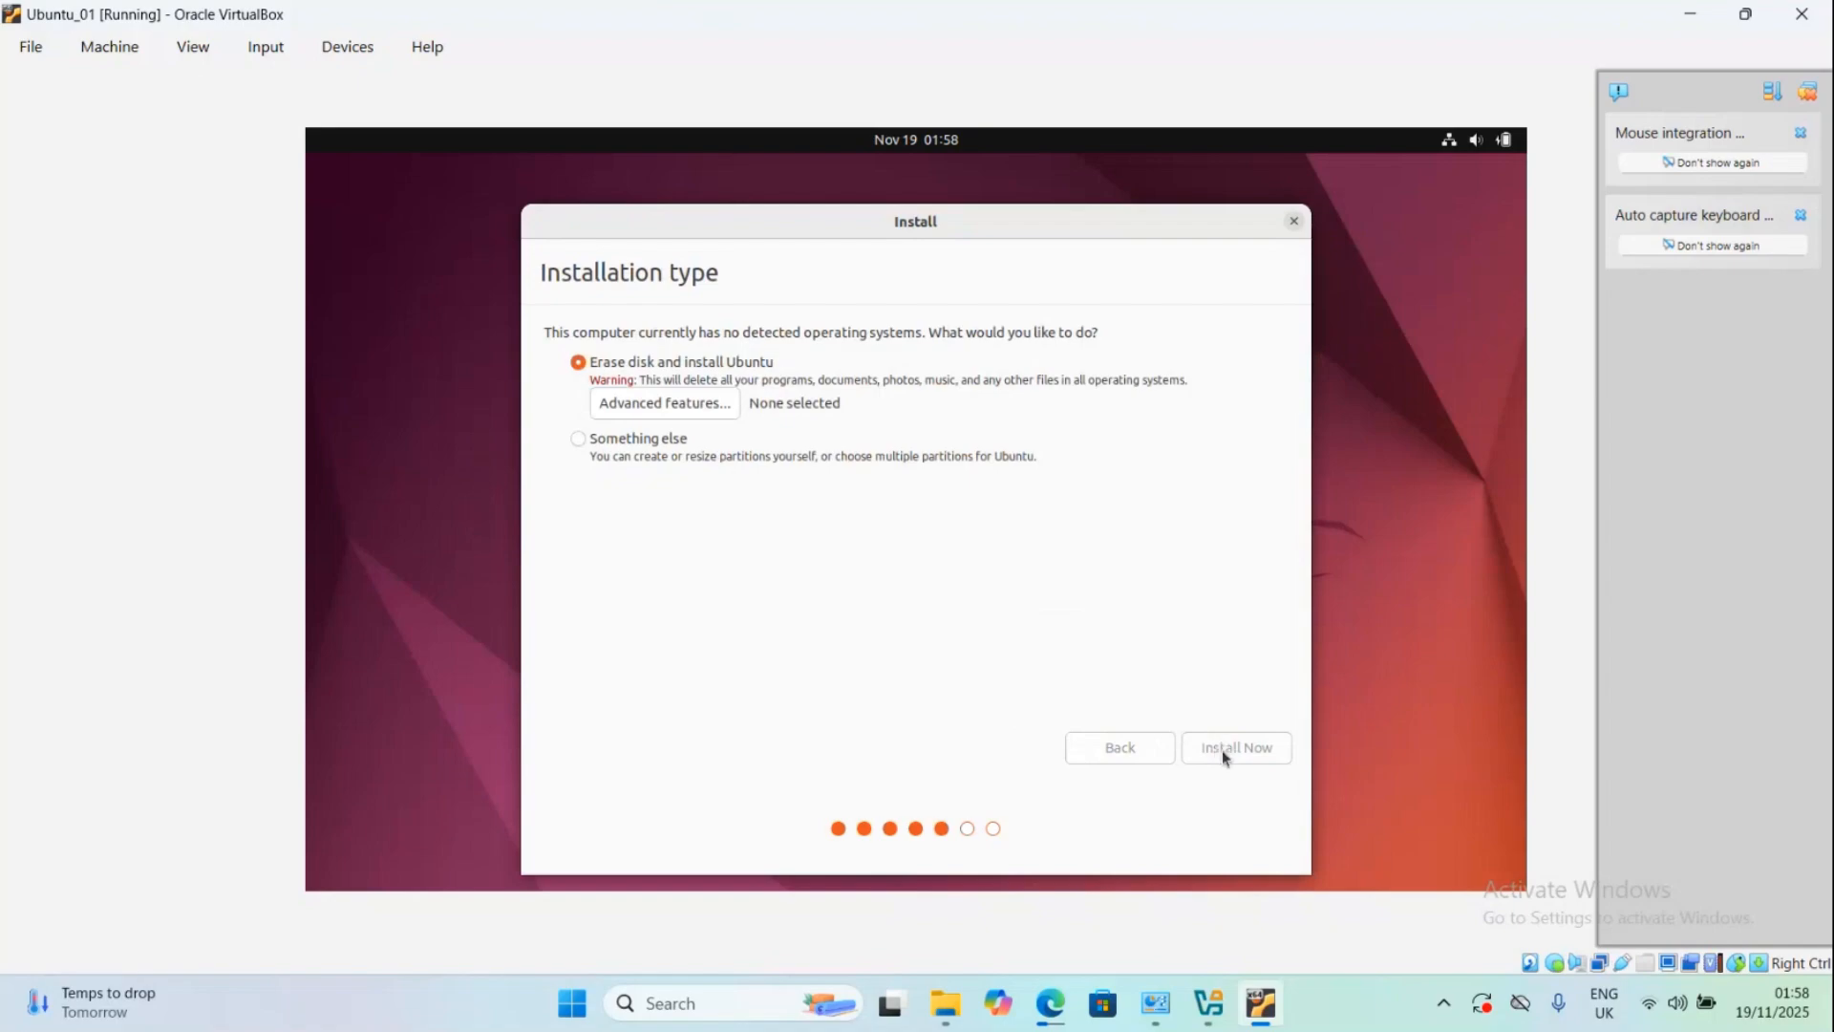
click(1213, 638)
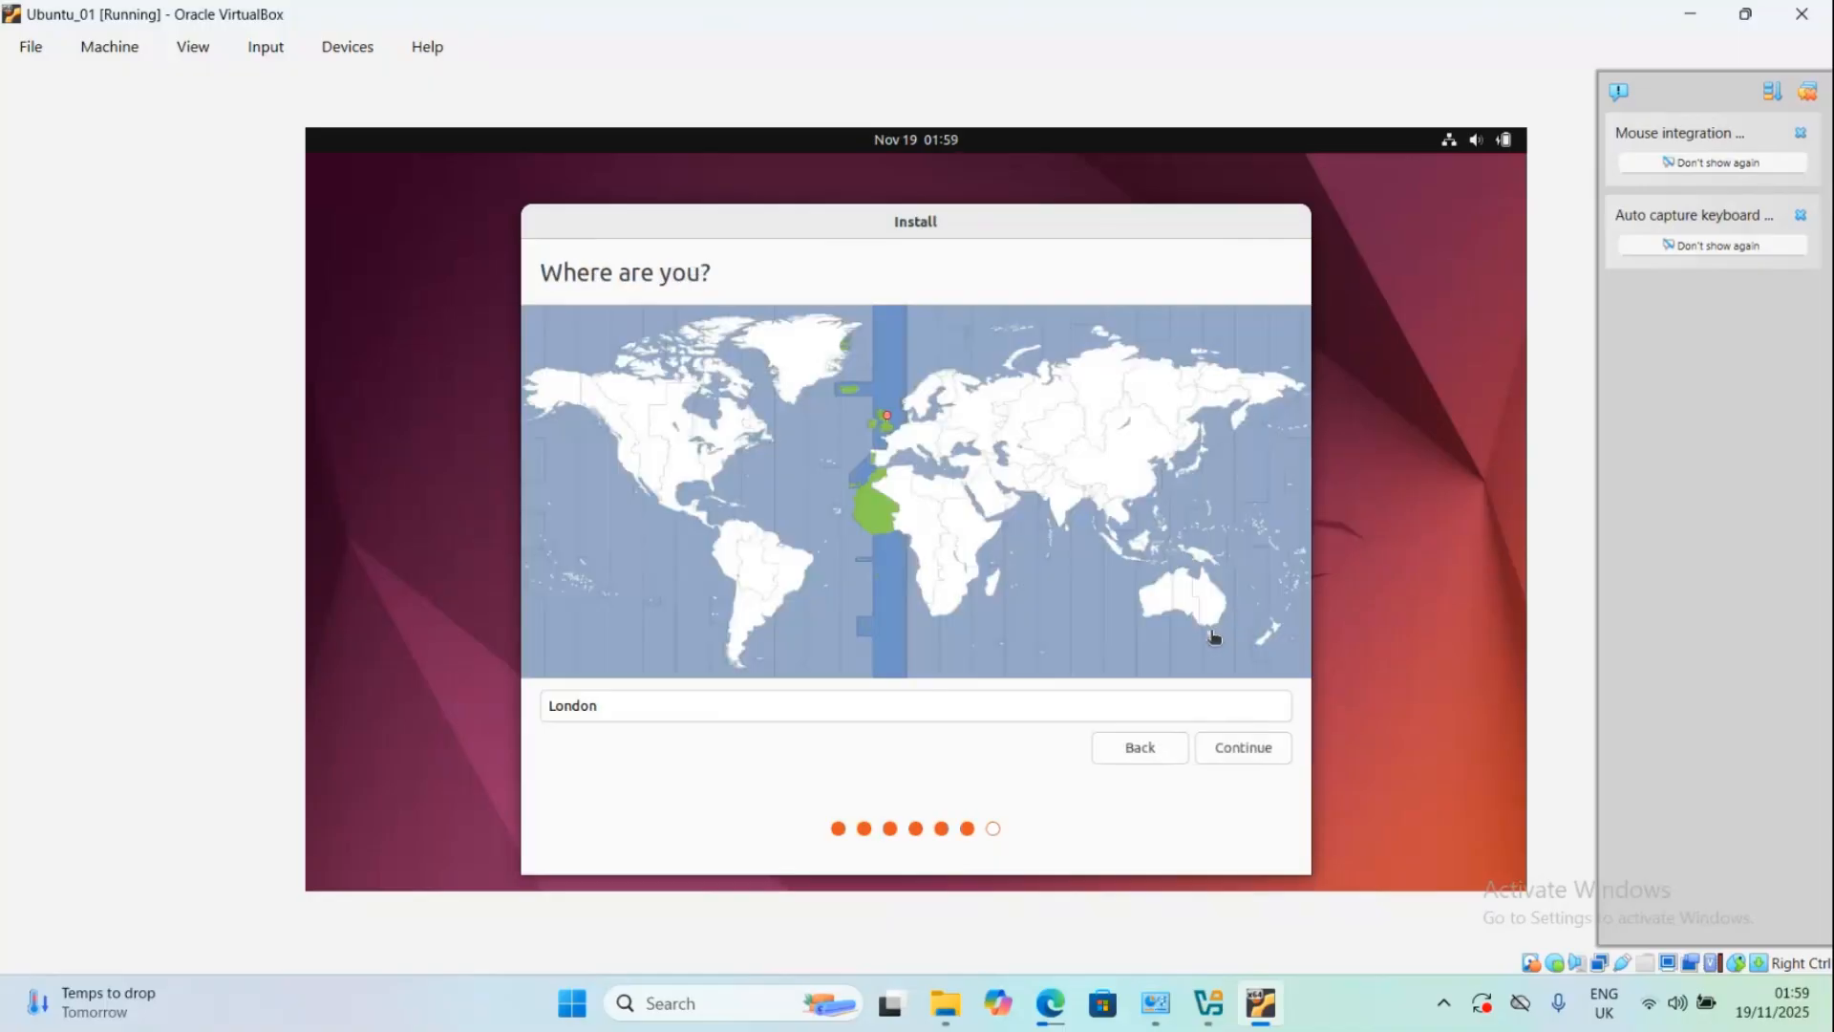
click(1249, 748)
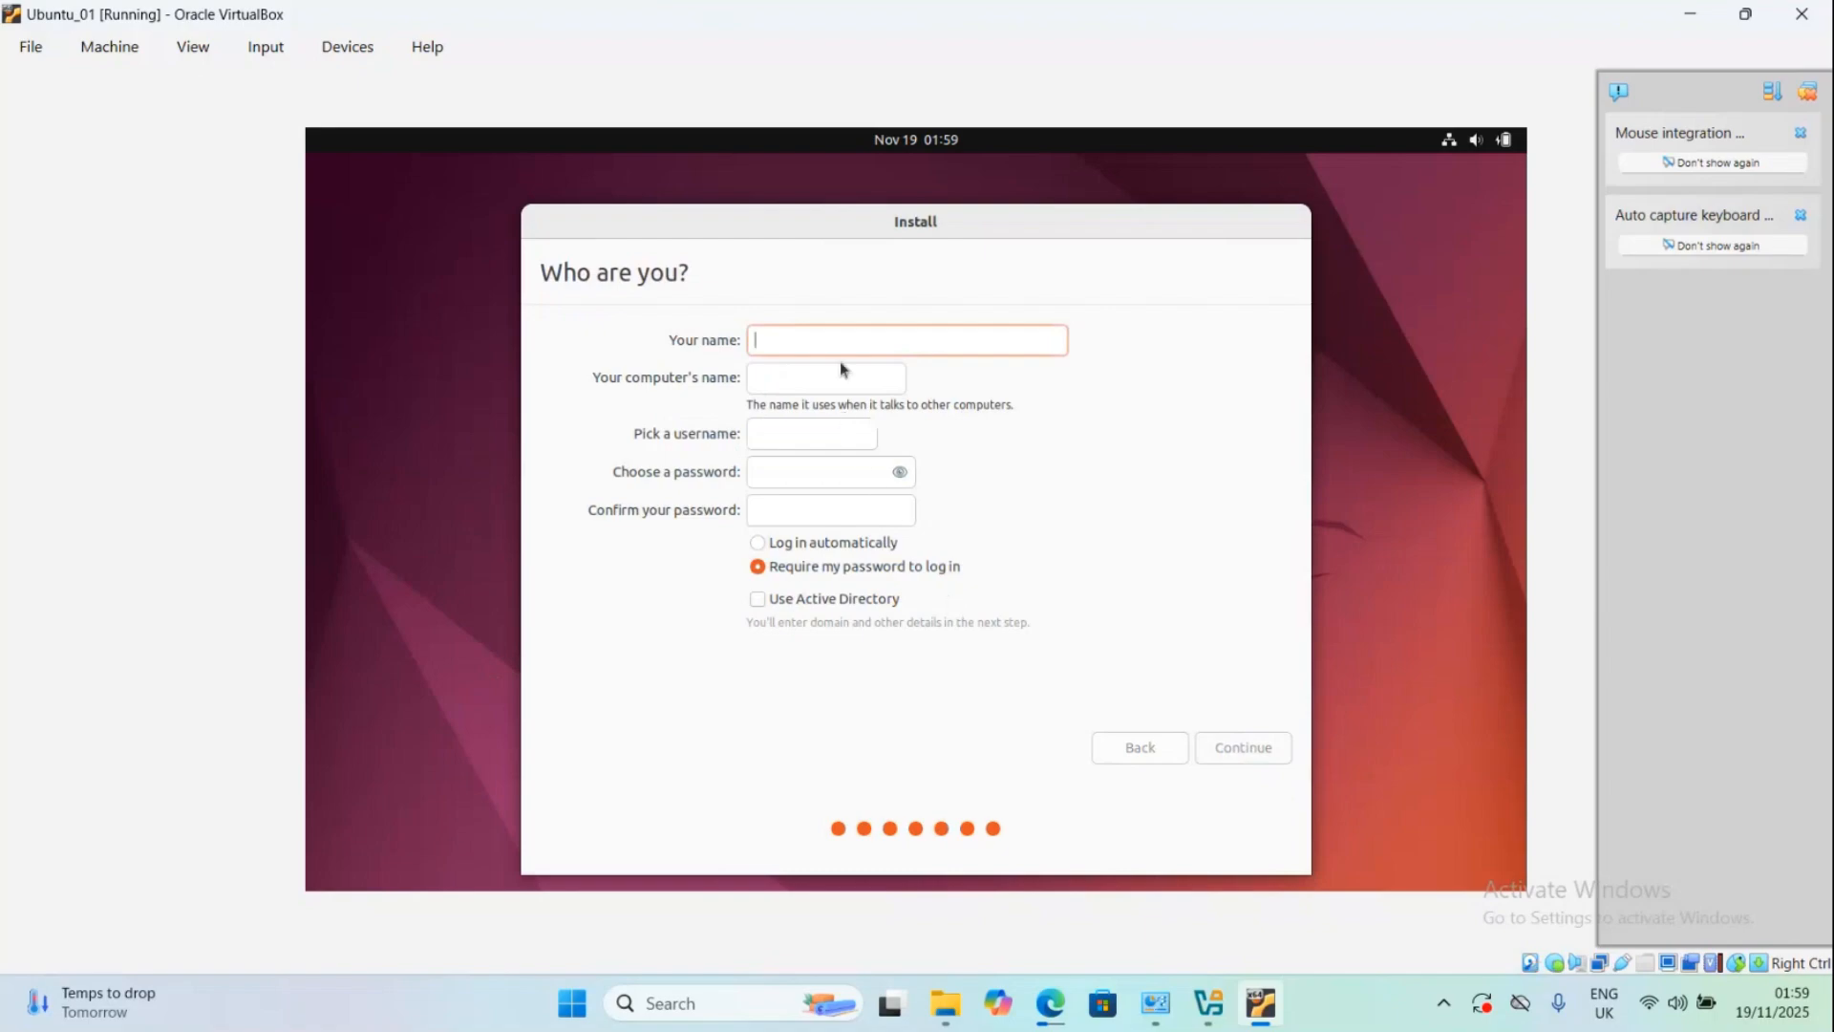
Step: Enter the account holder's full name, name the computer machine01 and add an "a" in front of the suggested username
text(Kwame )
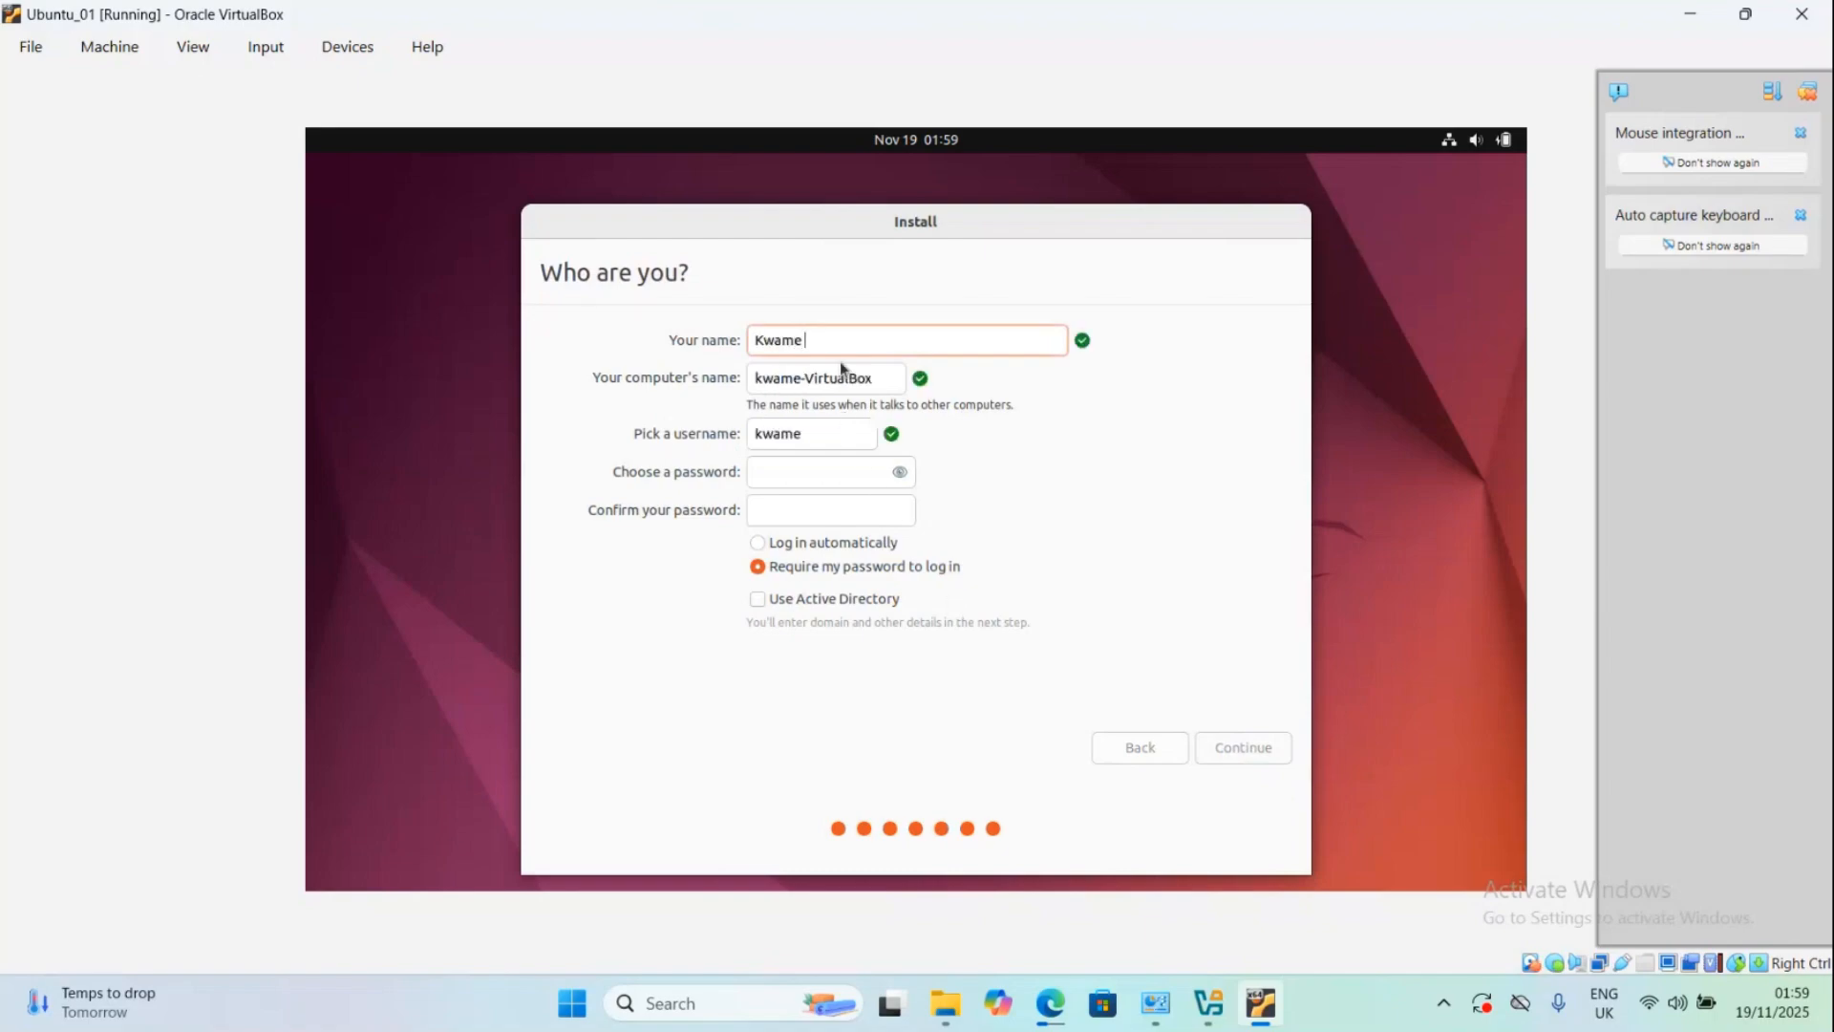
text(Agyei)
key(Tab)
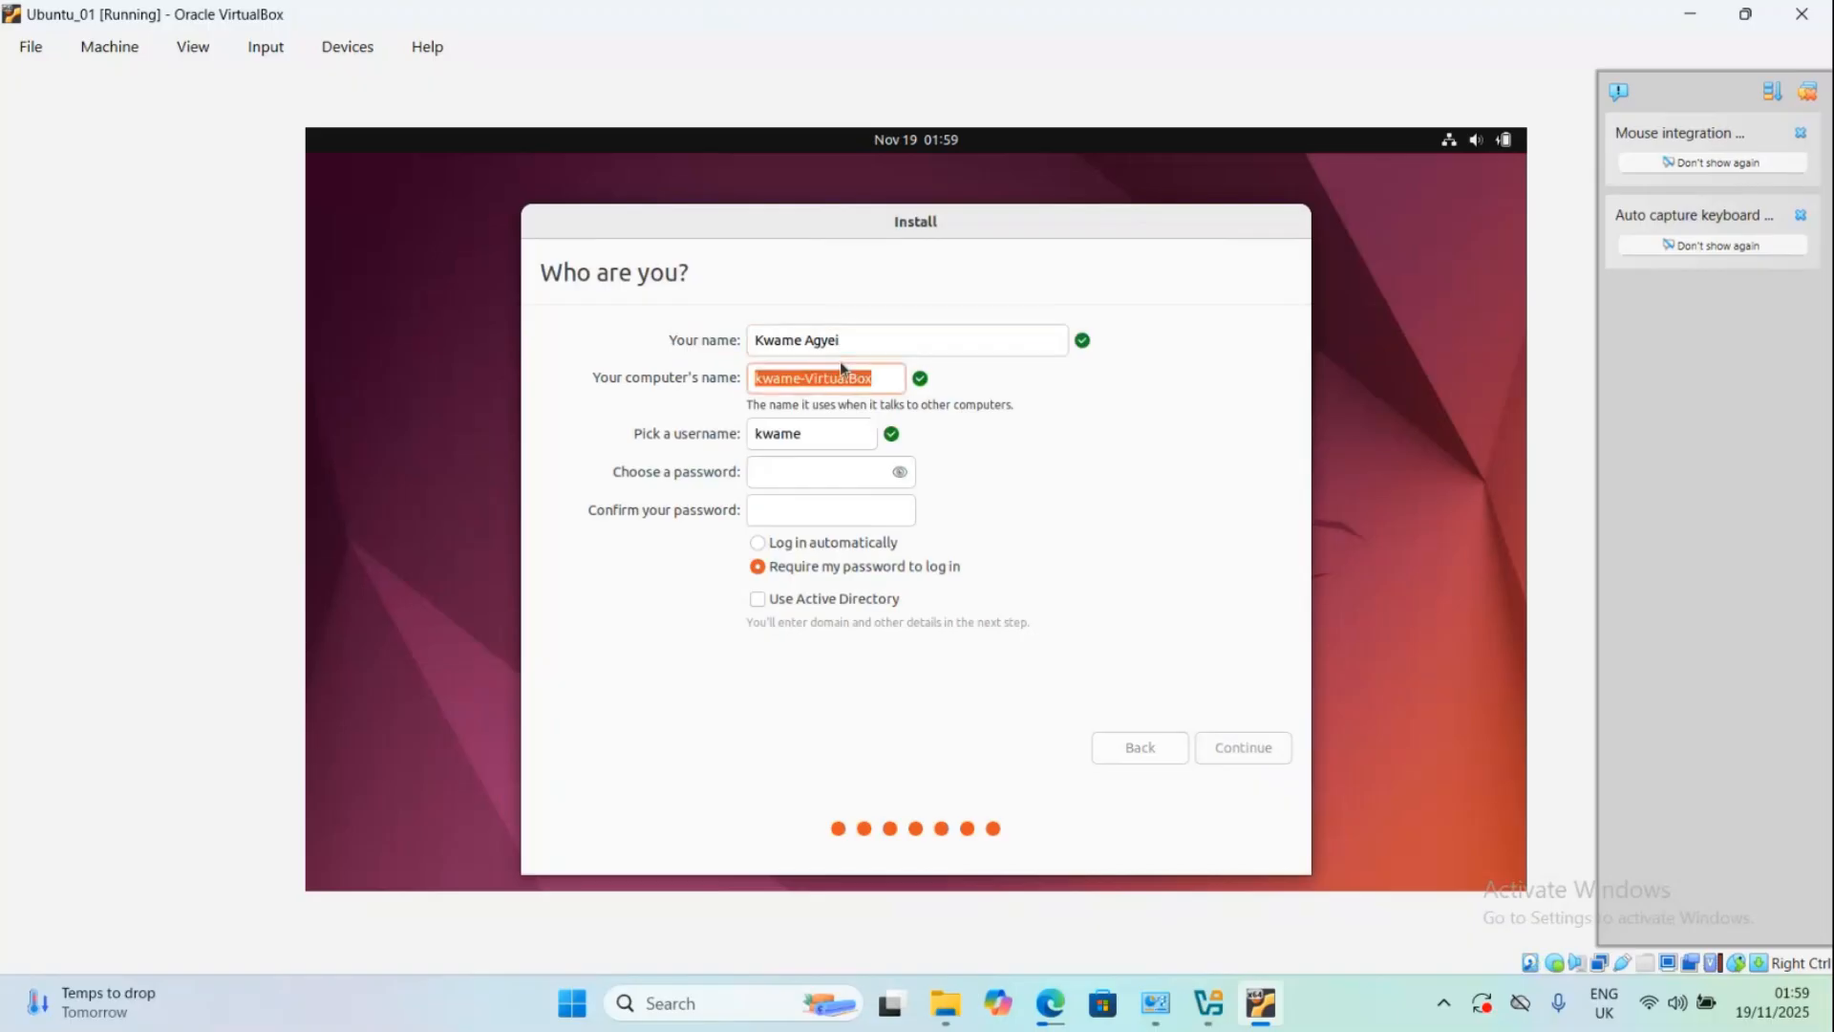
text(d)
key(BackSpace)
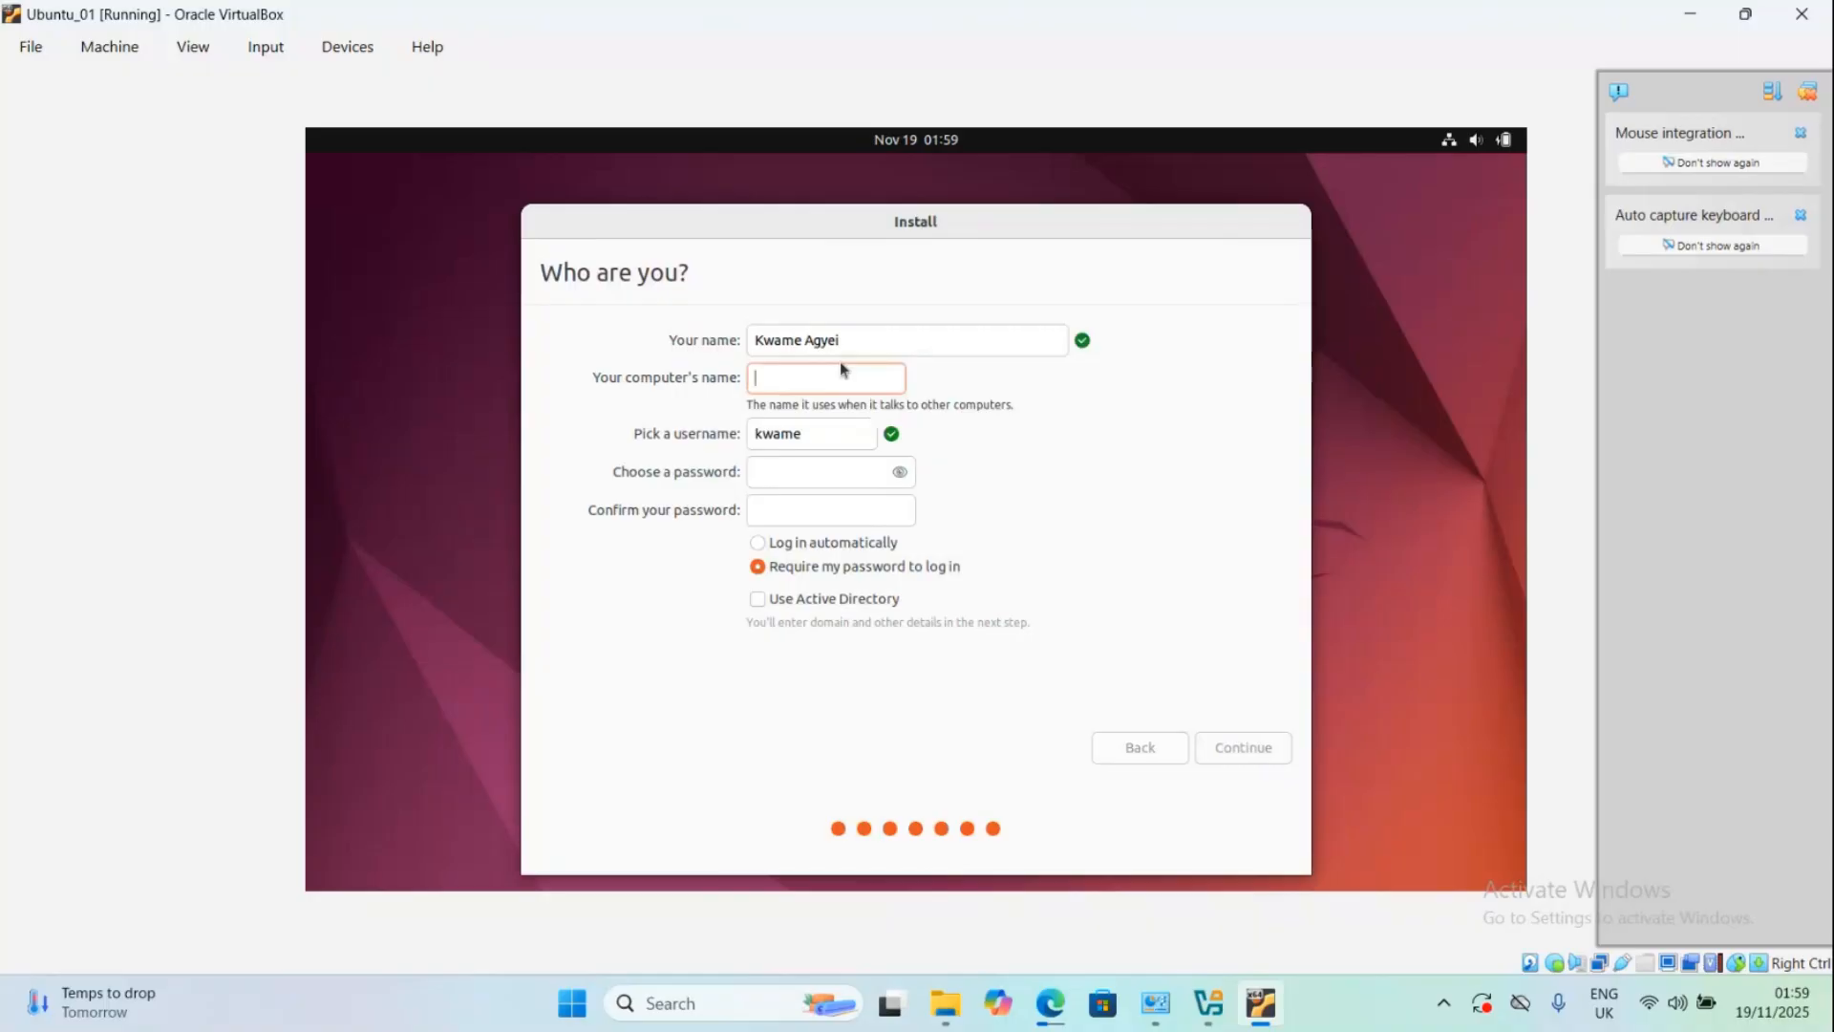
text(mach)
key(BackSpace)
text(ine01)
click(754, 435)
text(a)
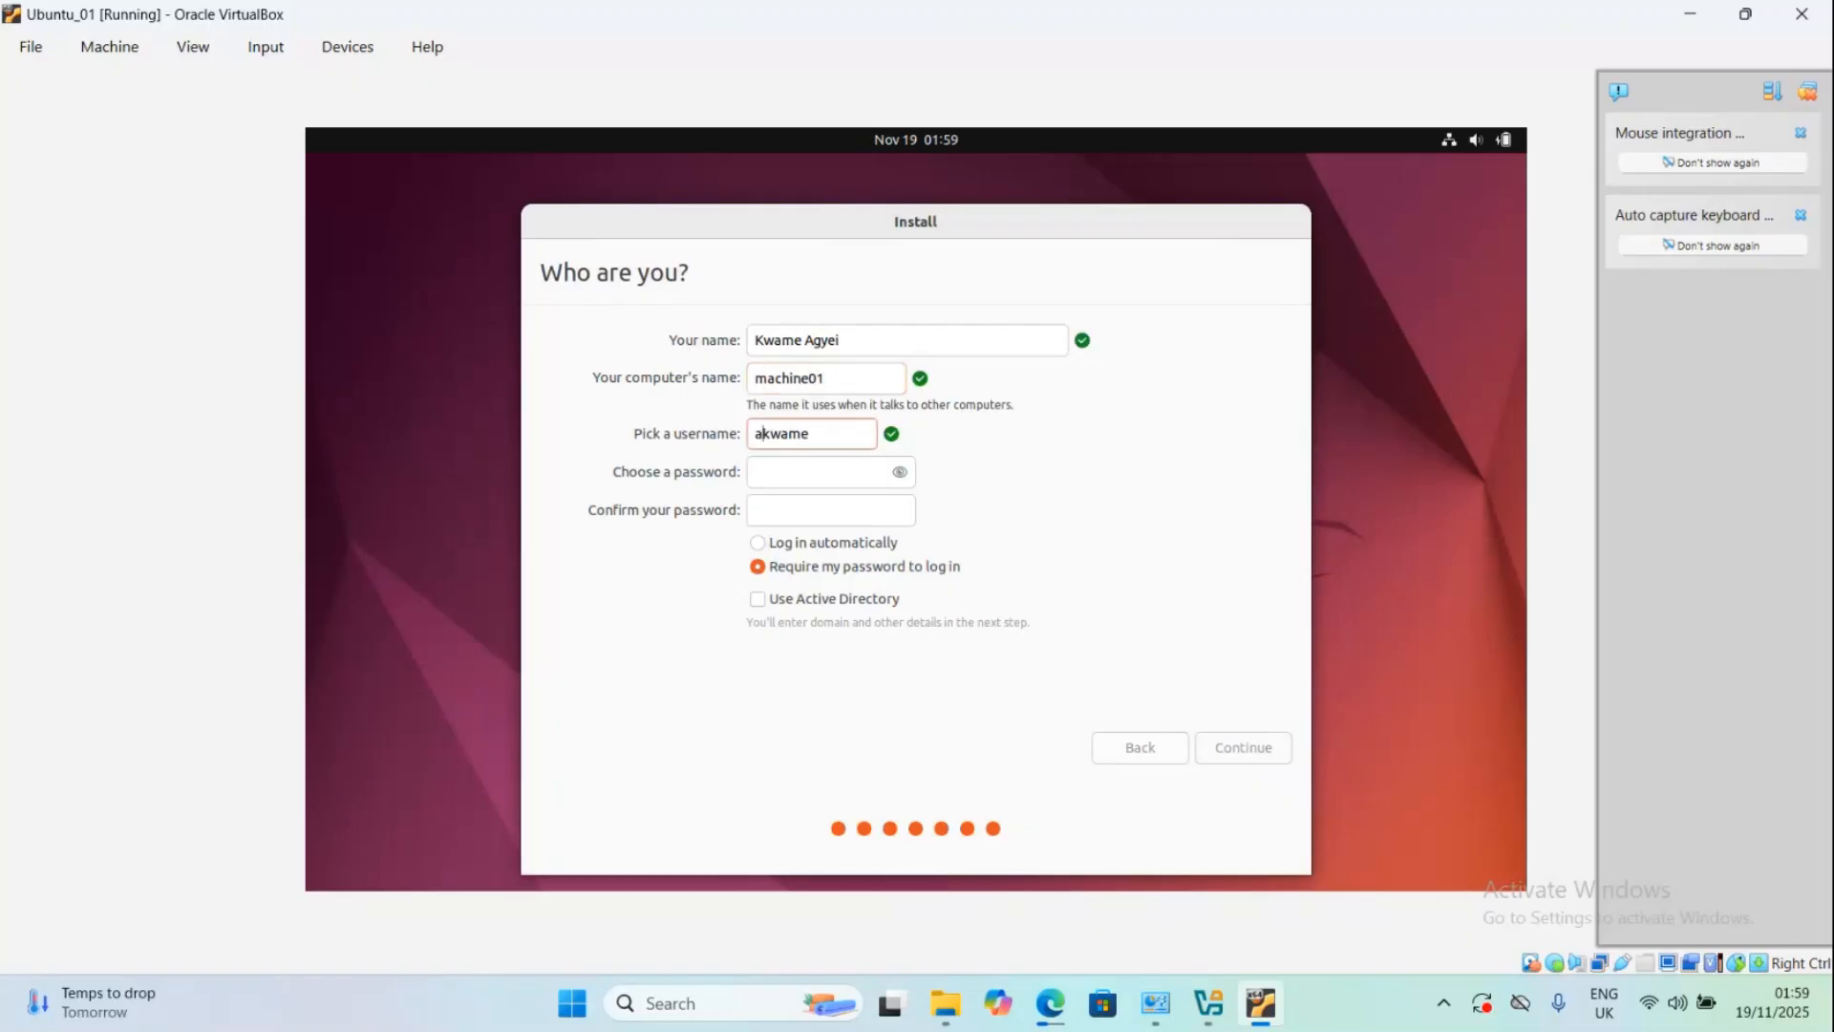
Step: Enter and confirm the account password, let the installation run and restart the virtual machine once it completes
click(778, 472)
text(****)
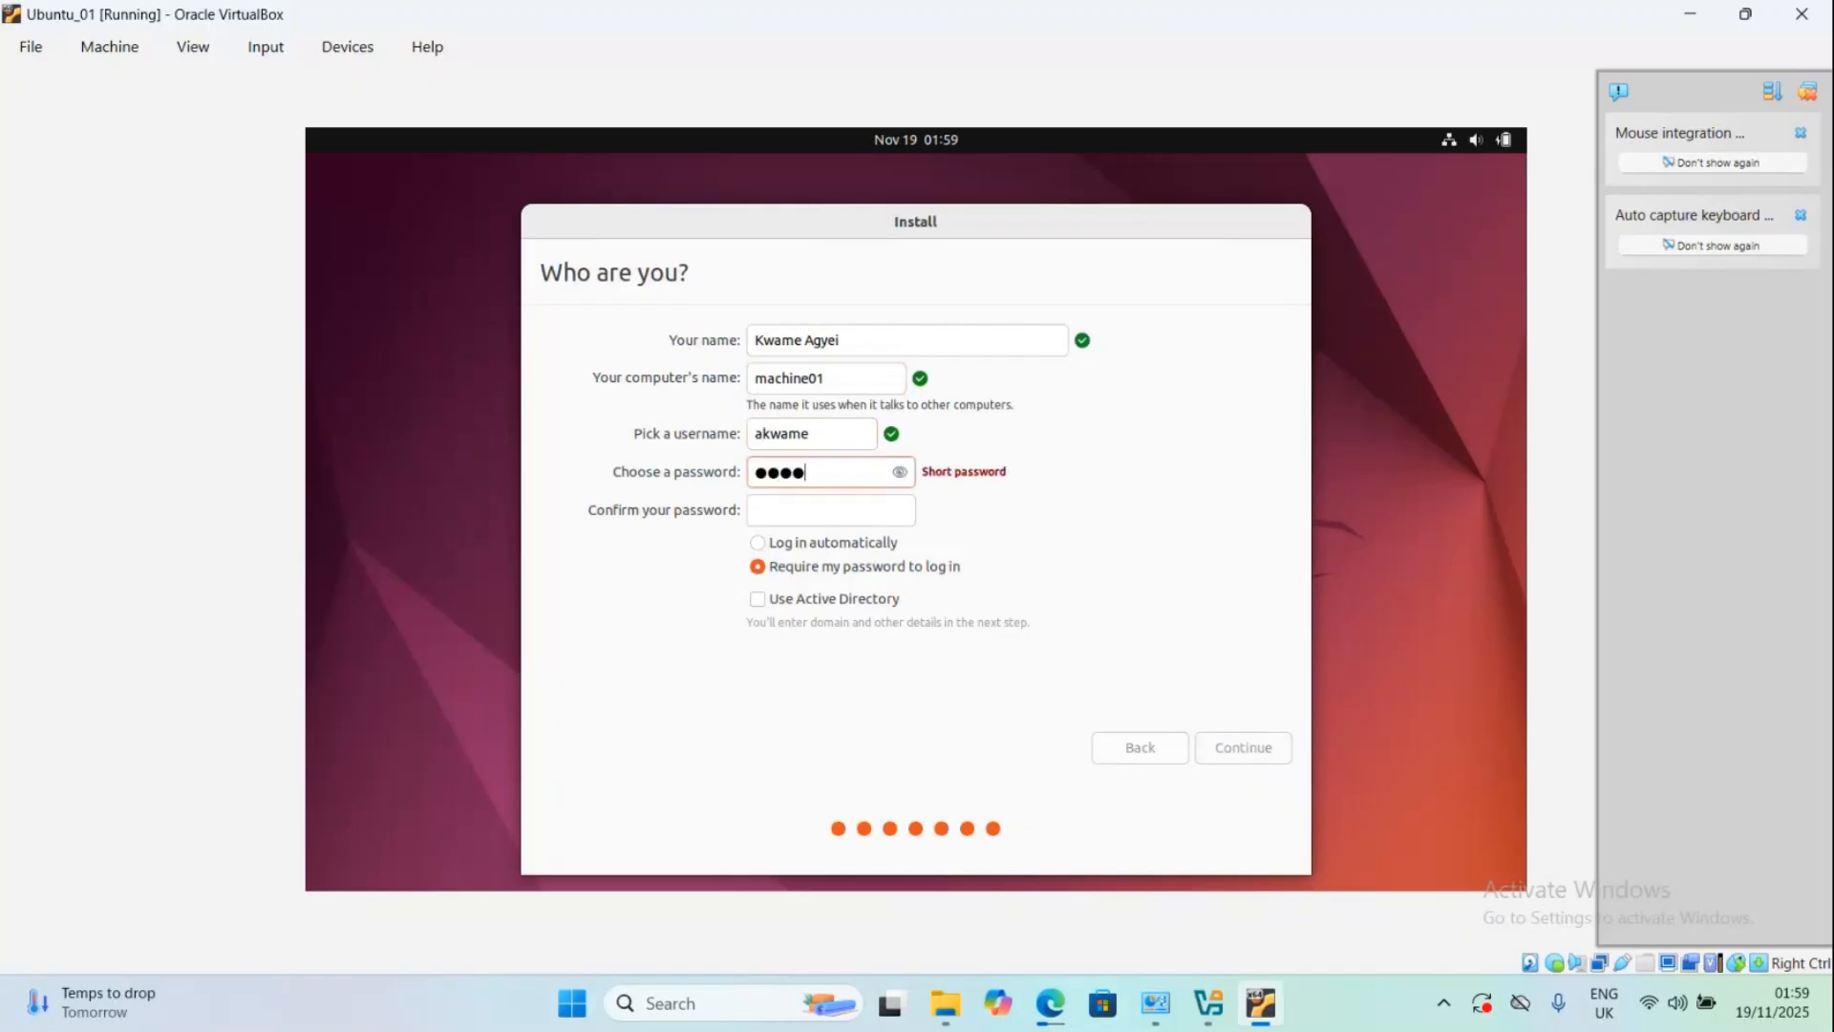
key(Tab)
text(****)
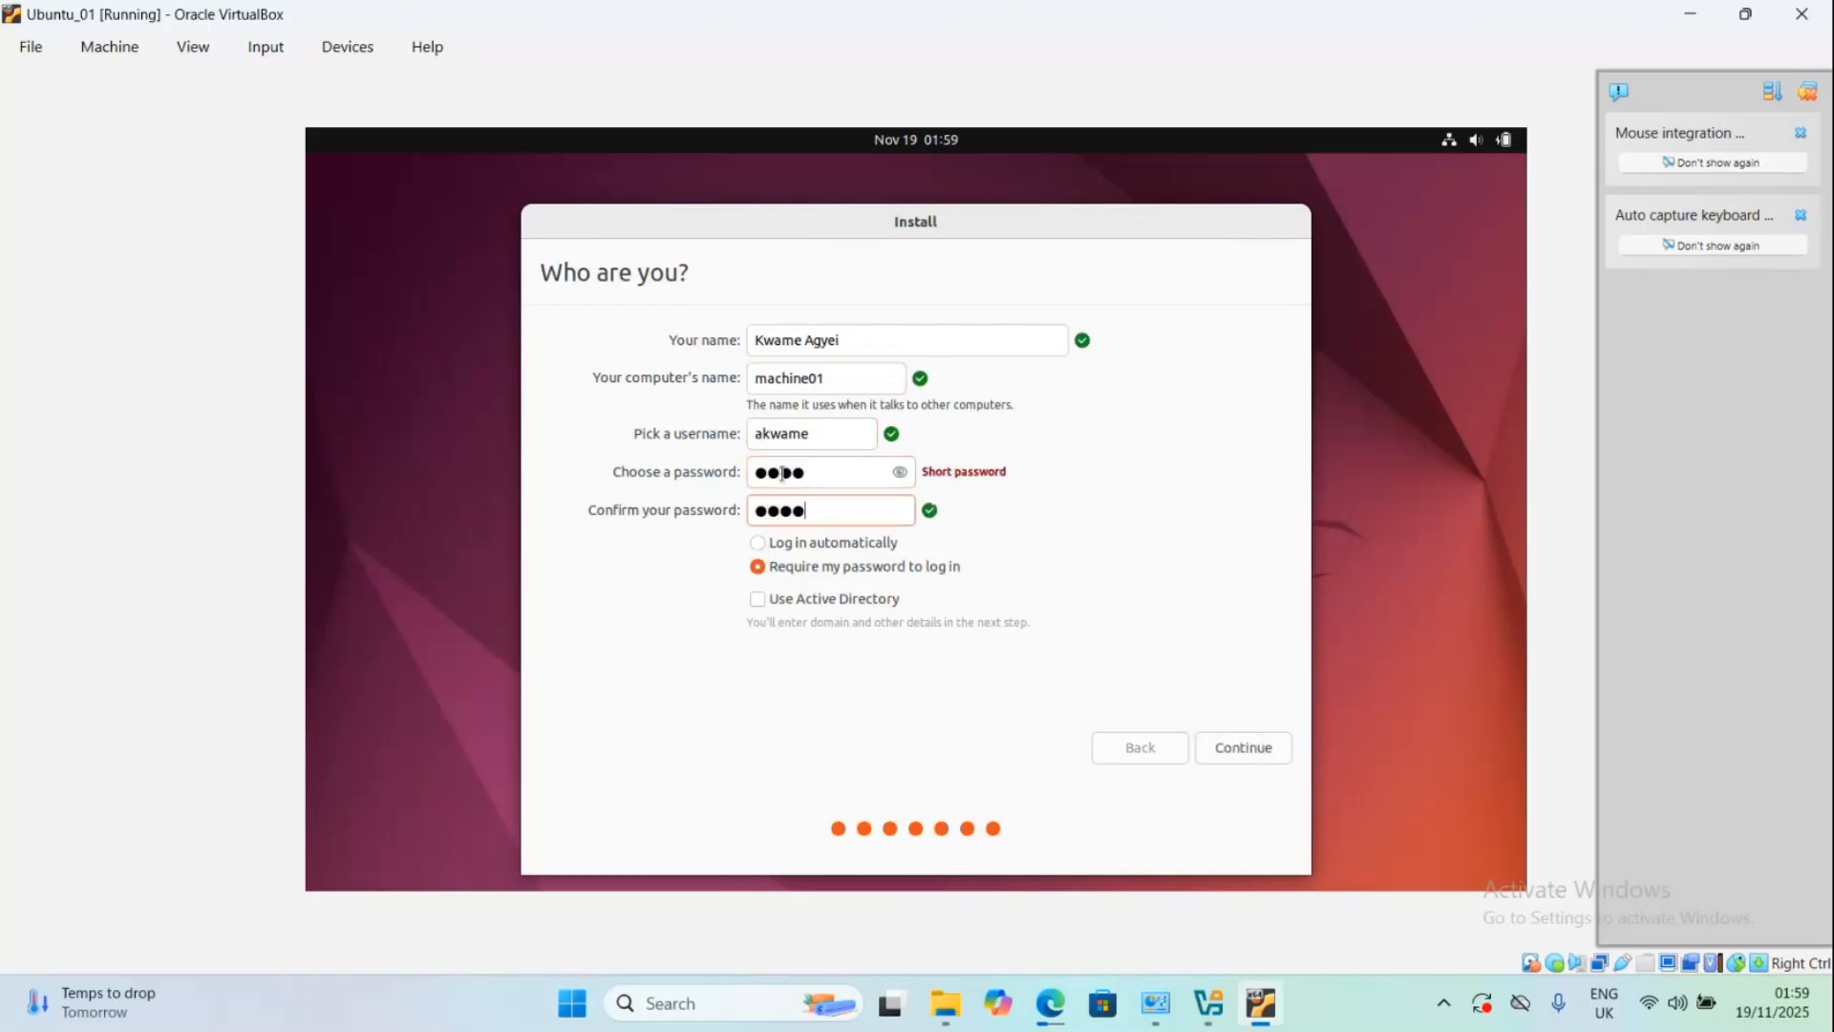
click(1257, 746)
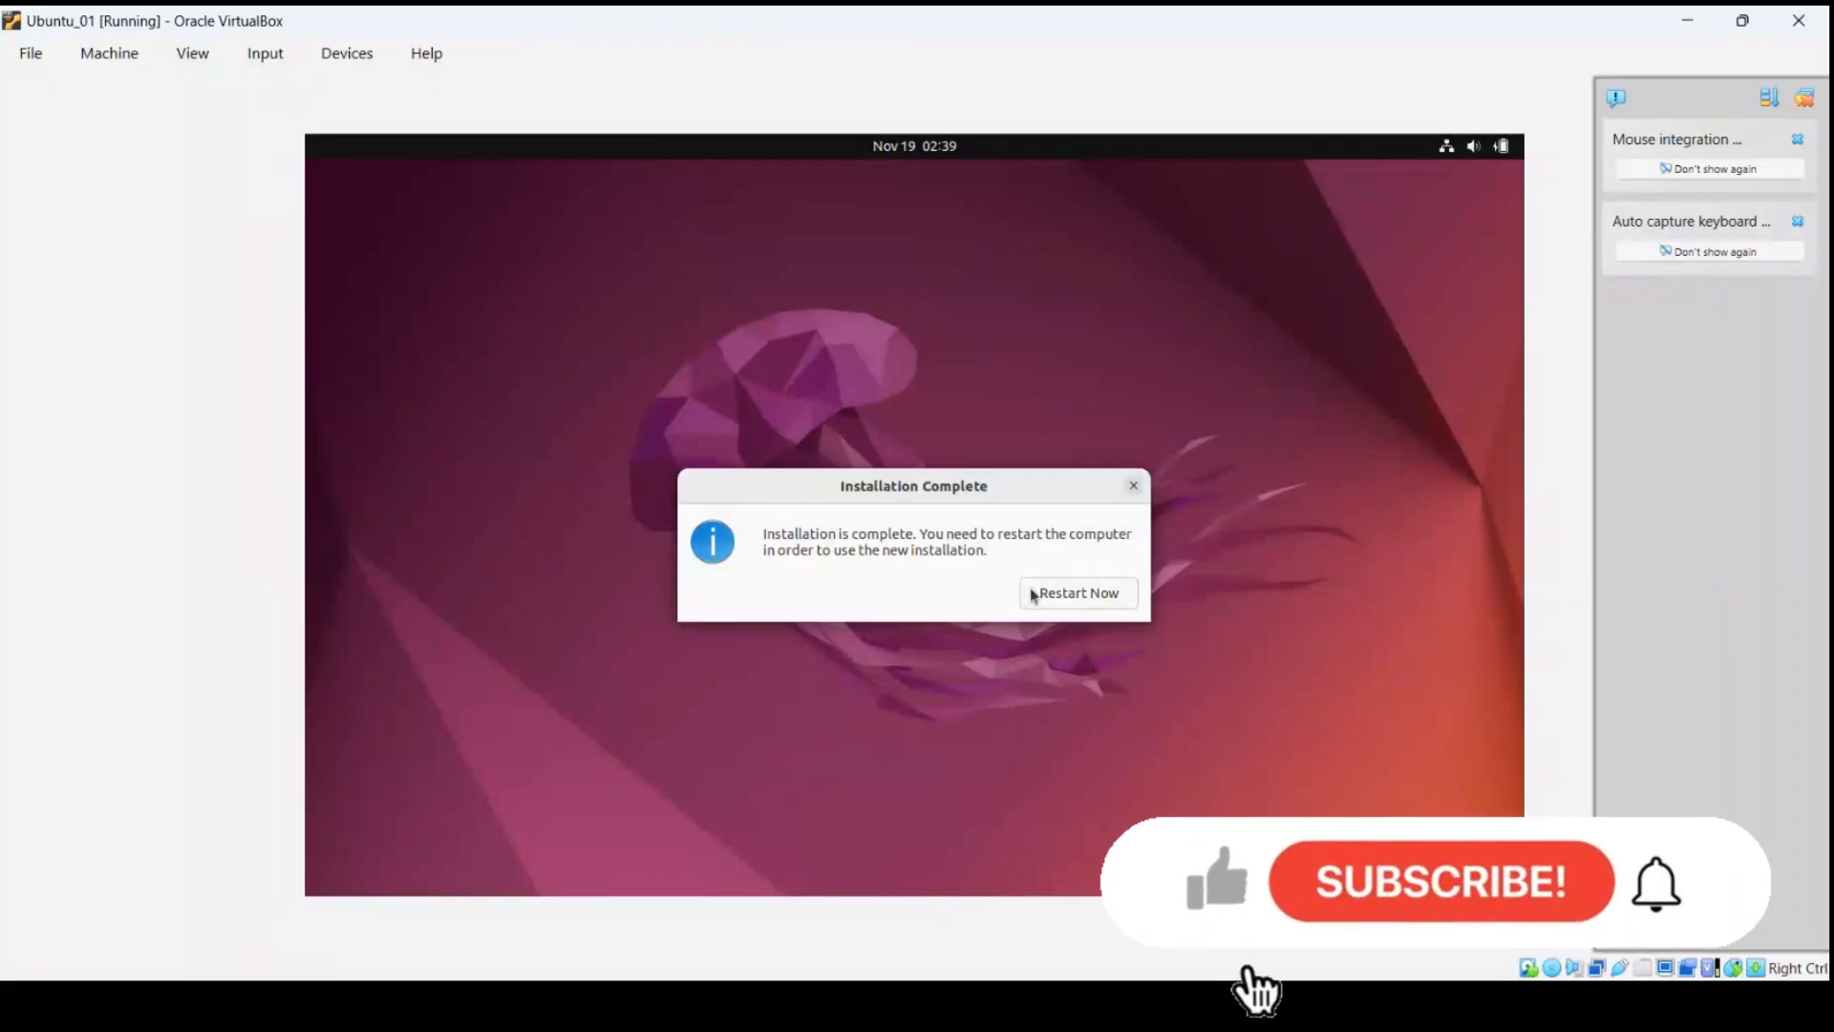
click(1089, 594)
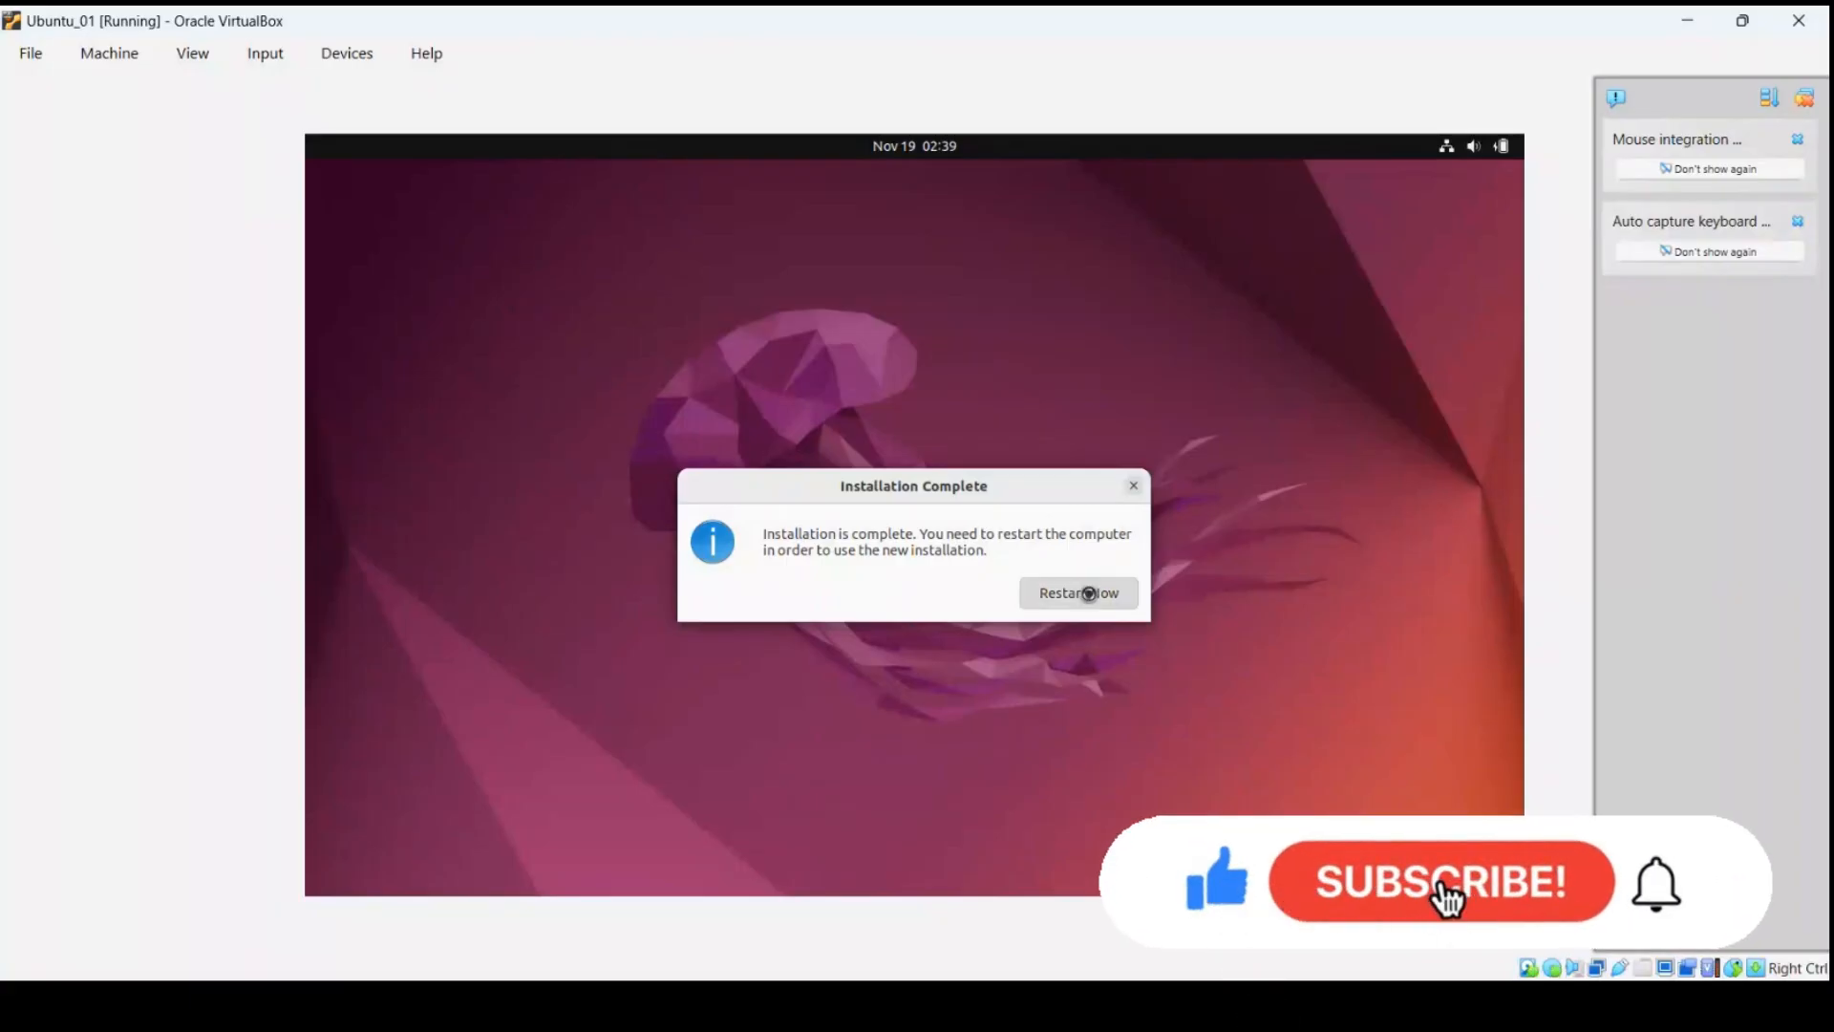